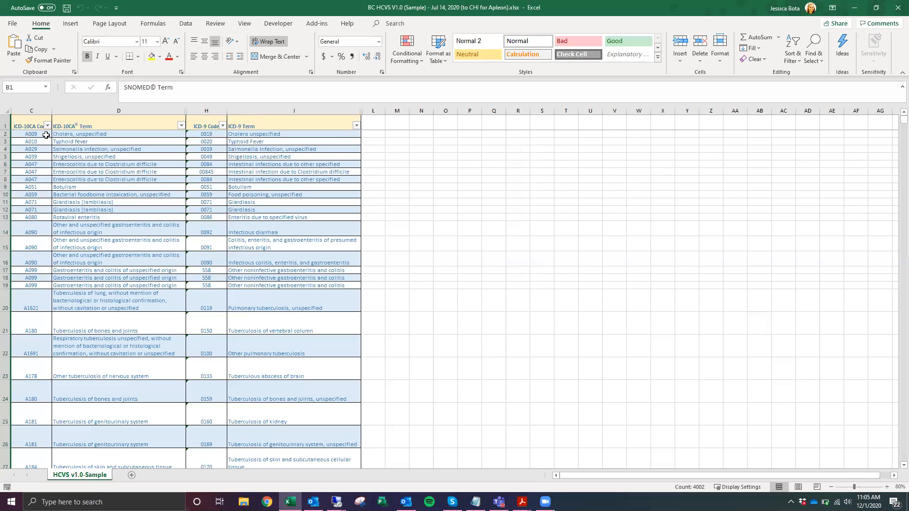
Activate the TermWorks add-in and accept all terms of its content license agreements
{"action": "left_click", "coordinate": [888, 487]}
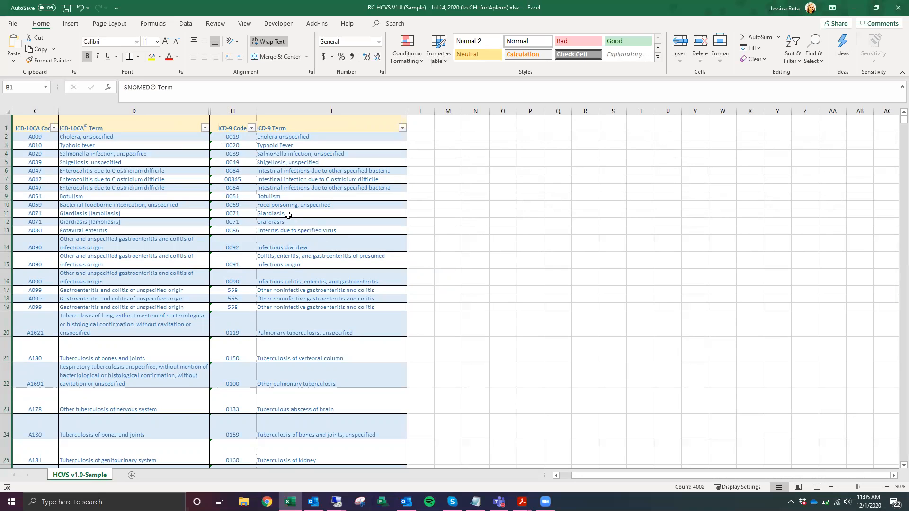
{"action": "left_click_drag", "start_coordinate": [48, 214], "coordinate": [330, 221]}
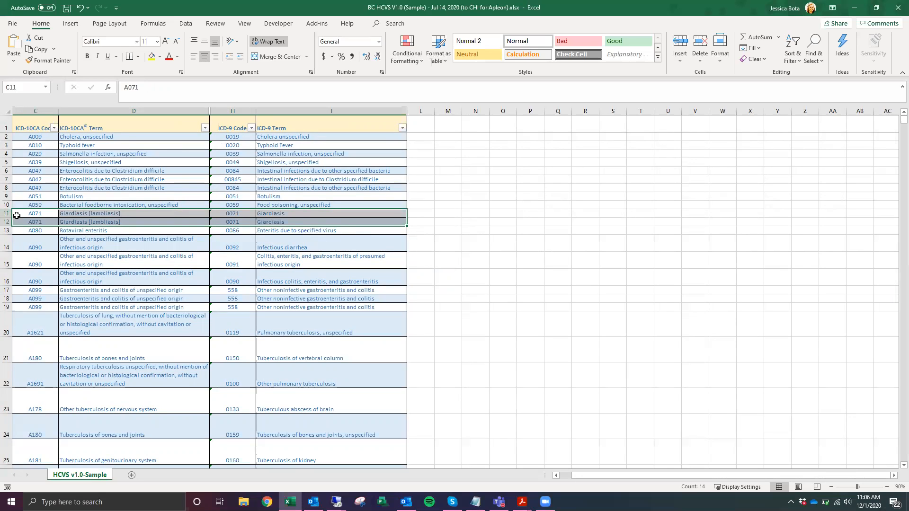
{"action": "left_click", "coordinate": [289, 213]}
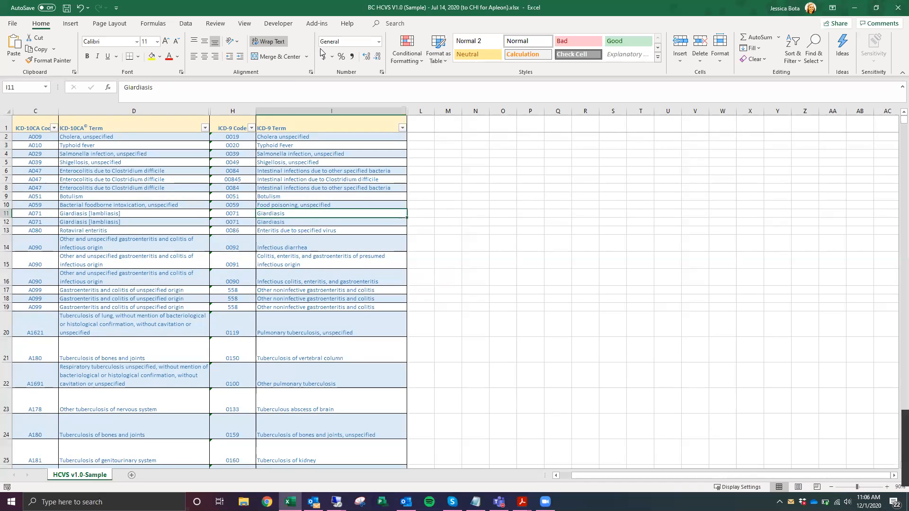
{"action": "left_click", "coordinate": [317, 25]}
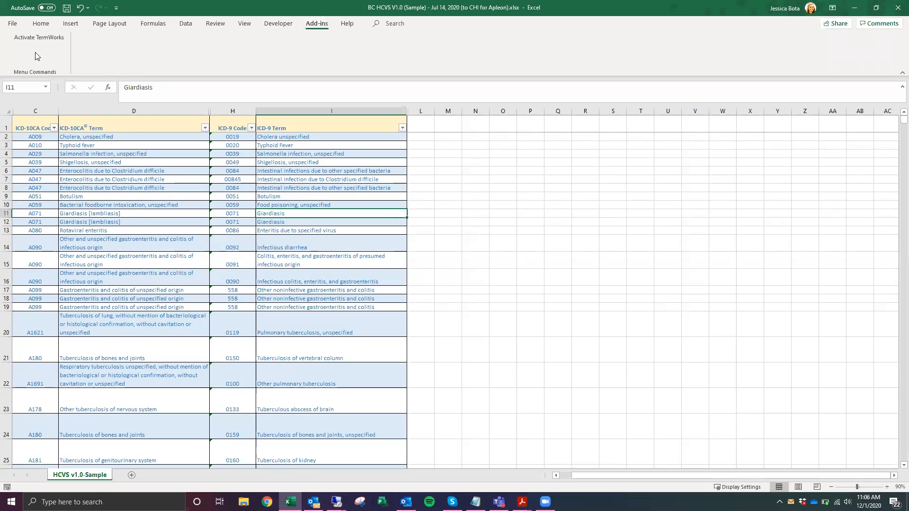
{"action": "left_click", "coordinate": [37, 38]}
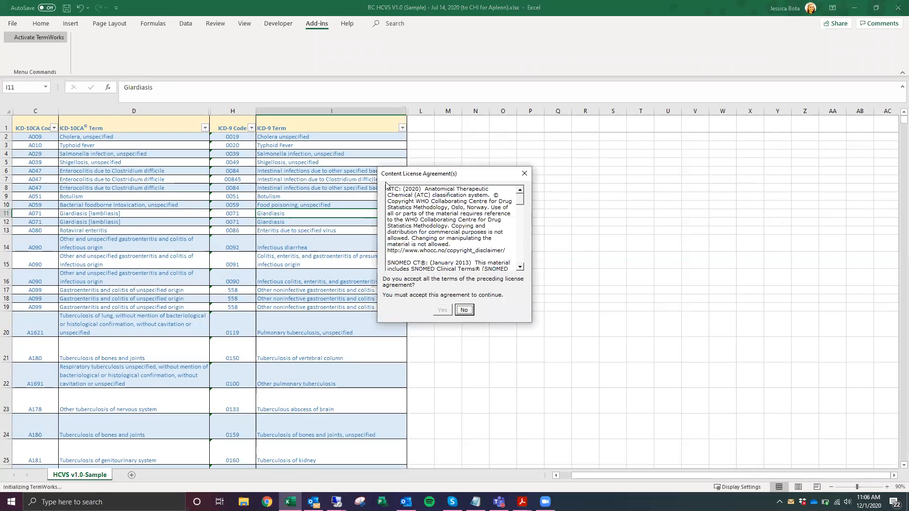
{"action": "left_click_drag", "start_coordinate": [523, 203], "coordinate": [515, 265]}
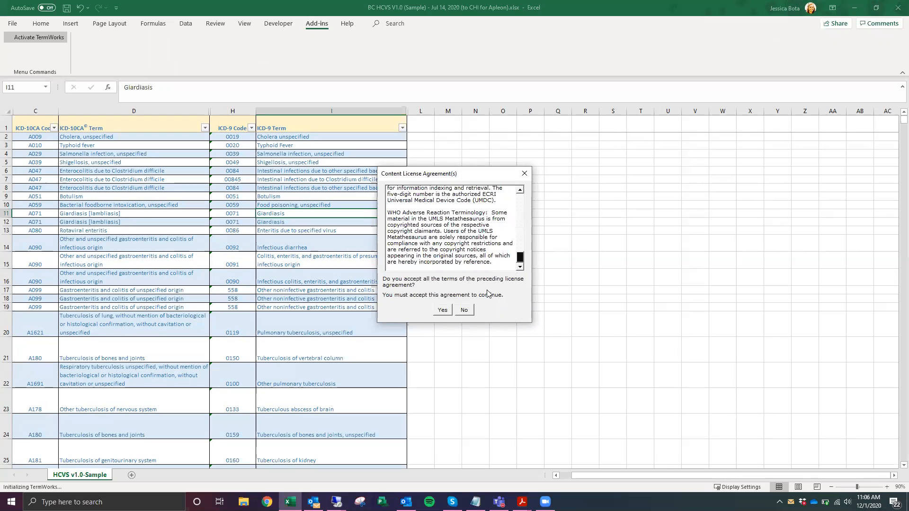
{"action": "left_click", "coordinate": [442, 311]}
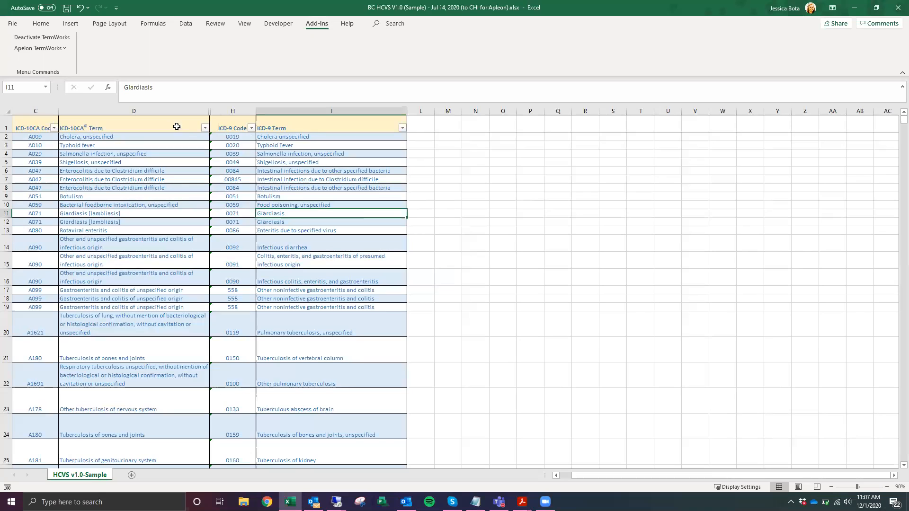
Review the version and hierarchy details of the ICD-10-CA data source in the TermWorks search options
{"action": "left_click", "coordinate": [49, 53]}
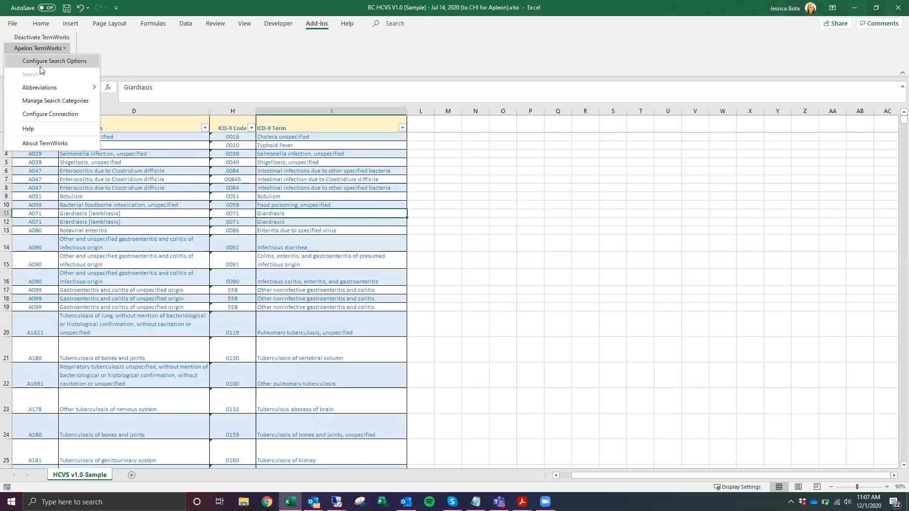
{"action": "left_click", "coordinate": [43, 62]}
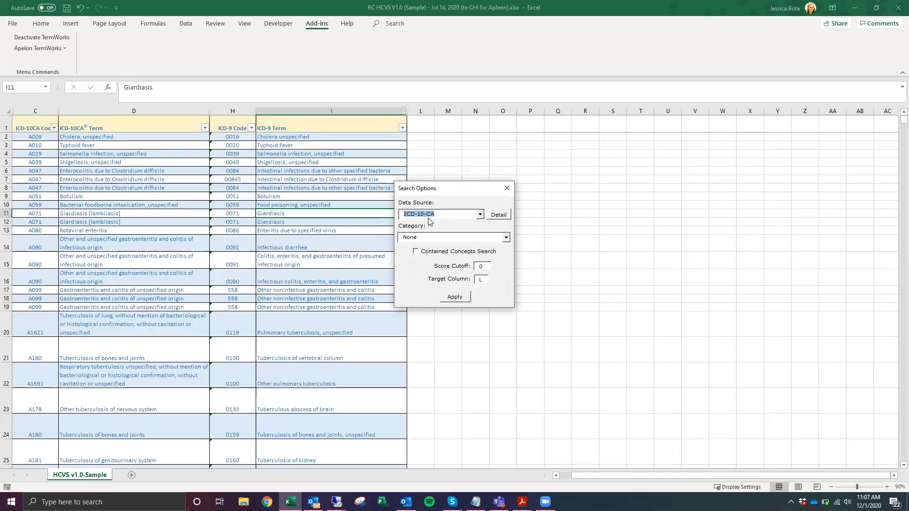
{"action": "left_click", "coordinate": [453, 219]}
{"action": "left_click", "coordinate": [454, 220]}
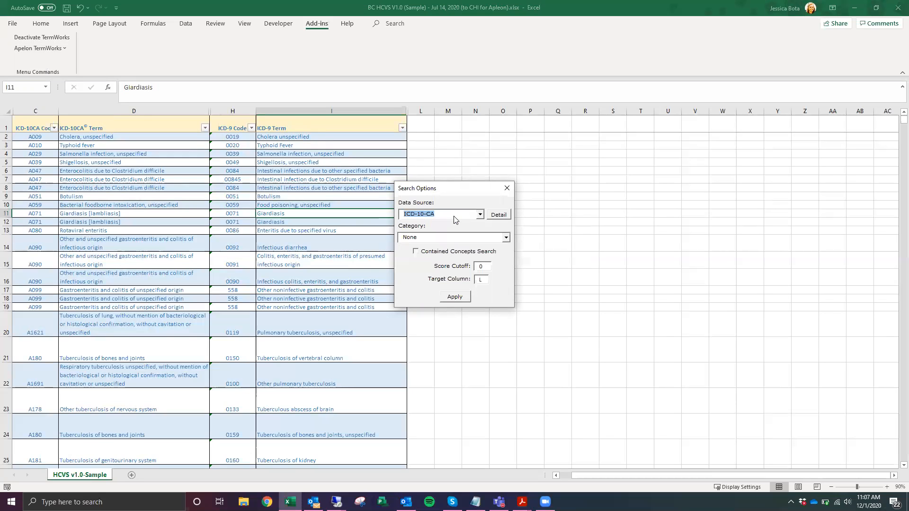
{"action": "left_click", "coordinate": [499, 215]}
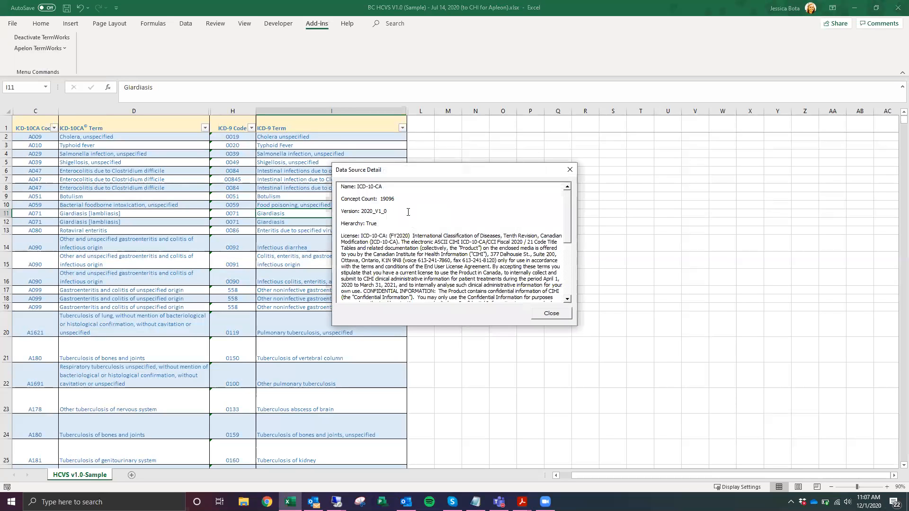
{"action": "left_click_drag", "start_coordinate": [362, 212], "coordinate": [389, 212]}
{"action": "double_click", "coordinate": [371, 224]}
{"action": "left_click", "coordinate": [553, 314]}
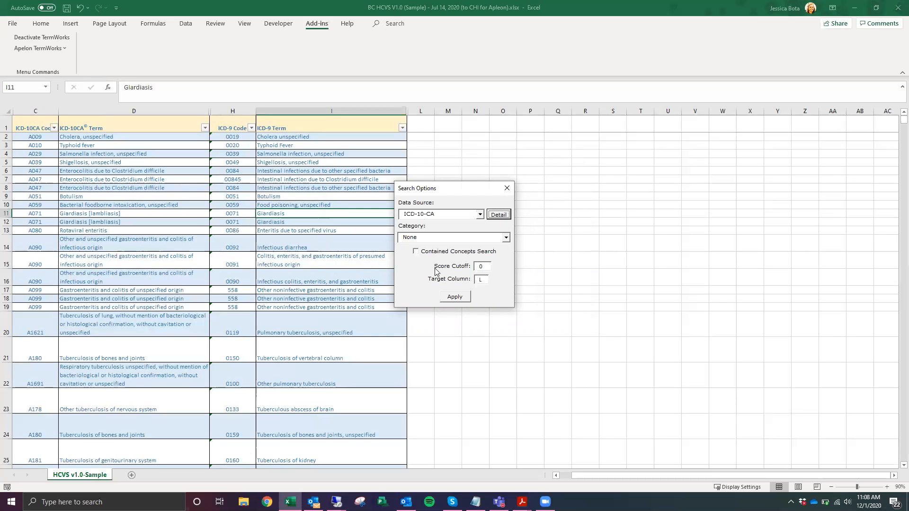
Set the search score cutoff to 8 and apply the search options
{"action": "left_click", "coordinate": [478, 266]}
{"action": "type", "text": "8"}
{"action": "left_click", "coordinate": [455, 299]}
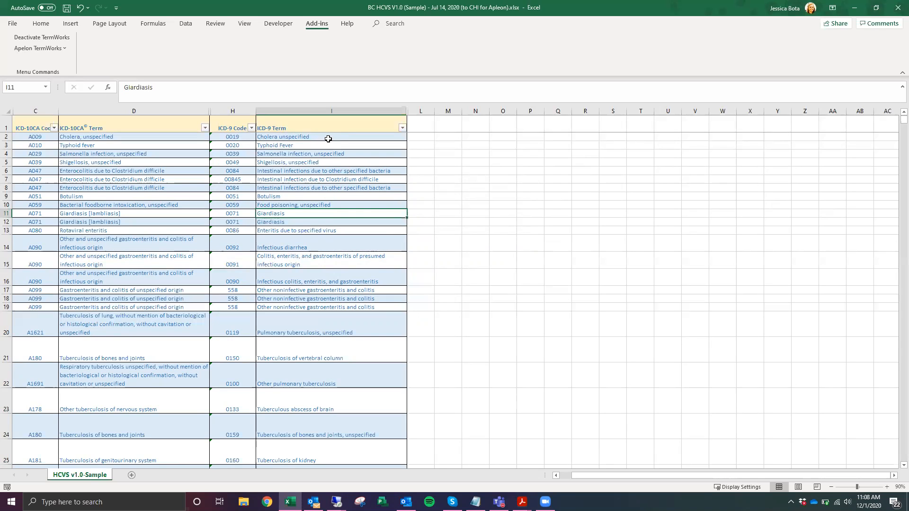
Run a TermWorks search with Auto Complete enabled on the ICD-9 terms in cells I2:I10
{"action": "left_click", "coordinate": [300, 137]}
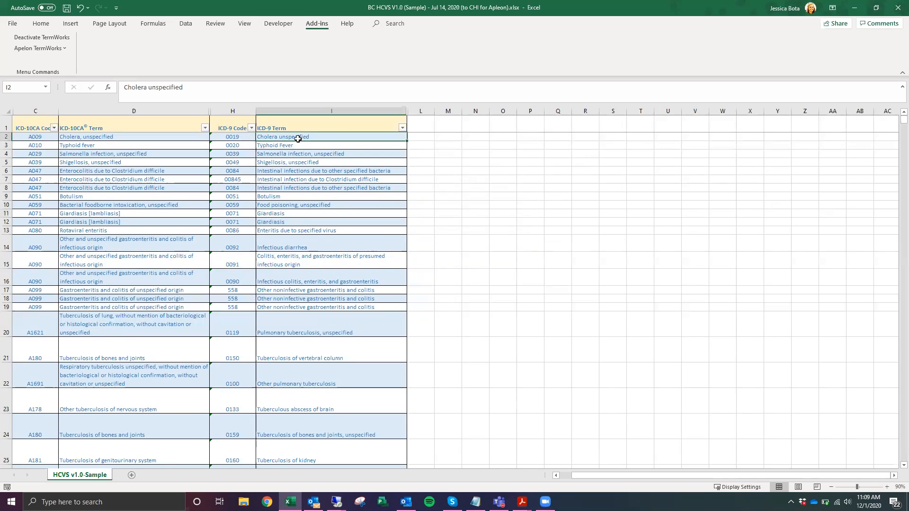
{"action": "left_click", "coordinate": [302, 201], "text": "shift"}
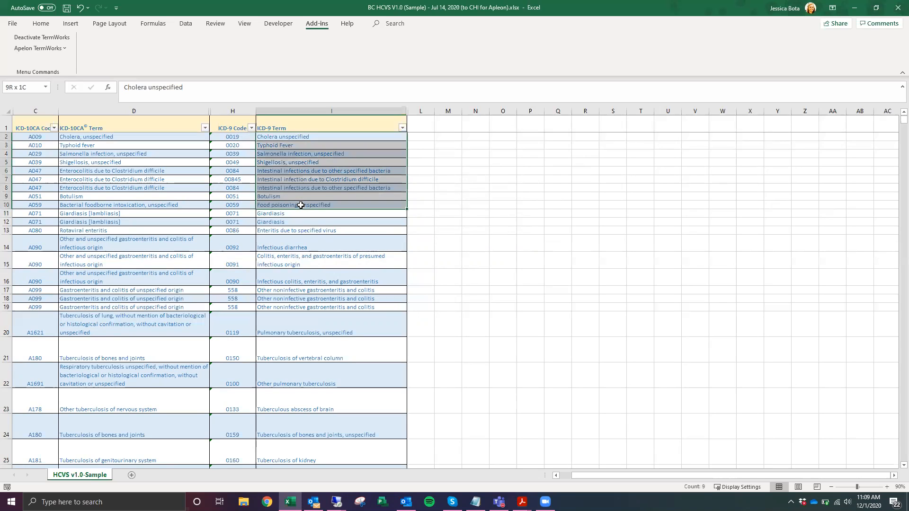
{"action": "right_click", "coordinate": [296, 181]}
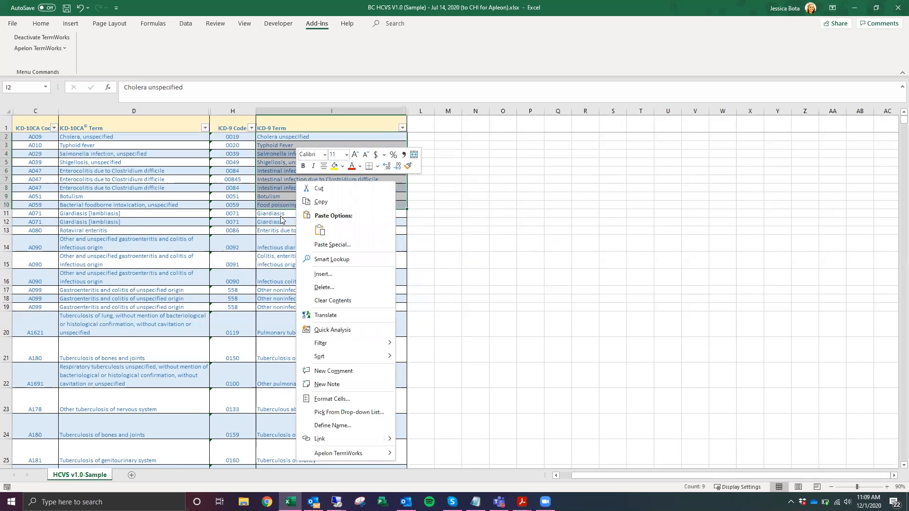
{"action": "mouse_move", "coordinate": [319, 457]}
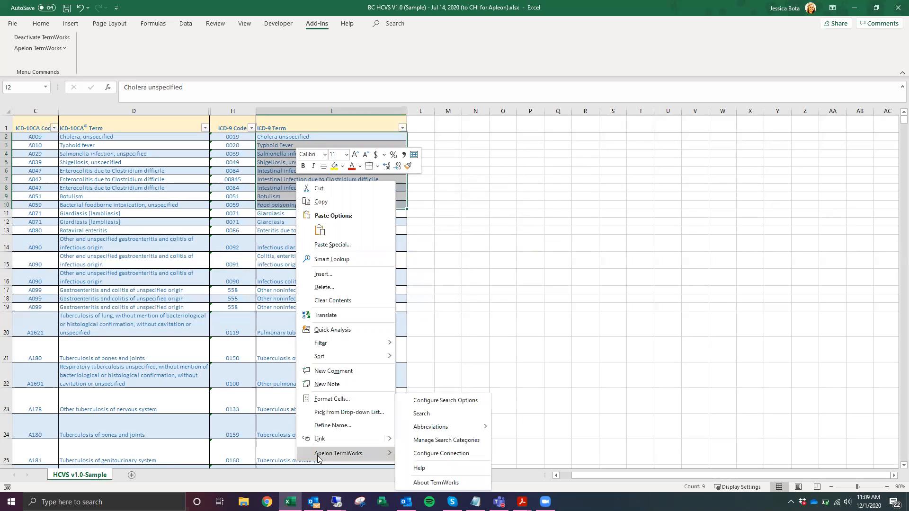
{"action": "left_click", "coordinate": [40, 50]}
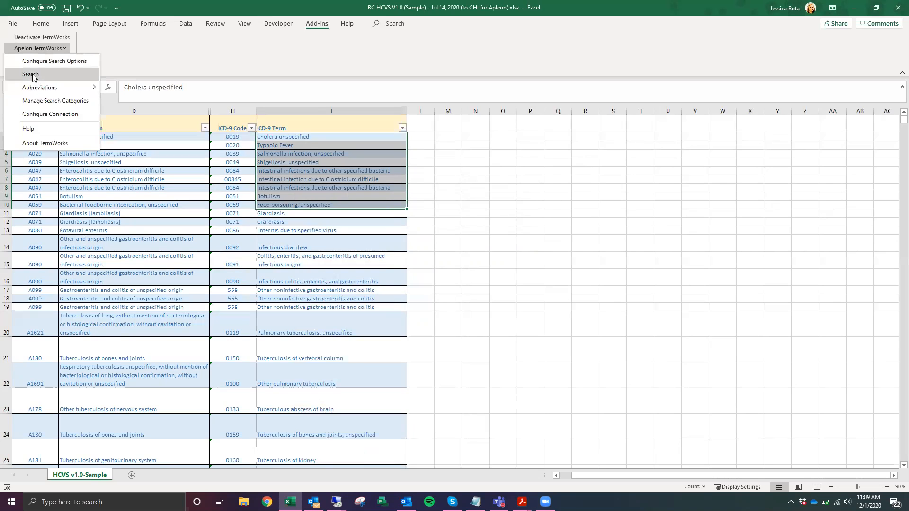
{"action": "left_click", "coordinate": [32, 74]}
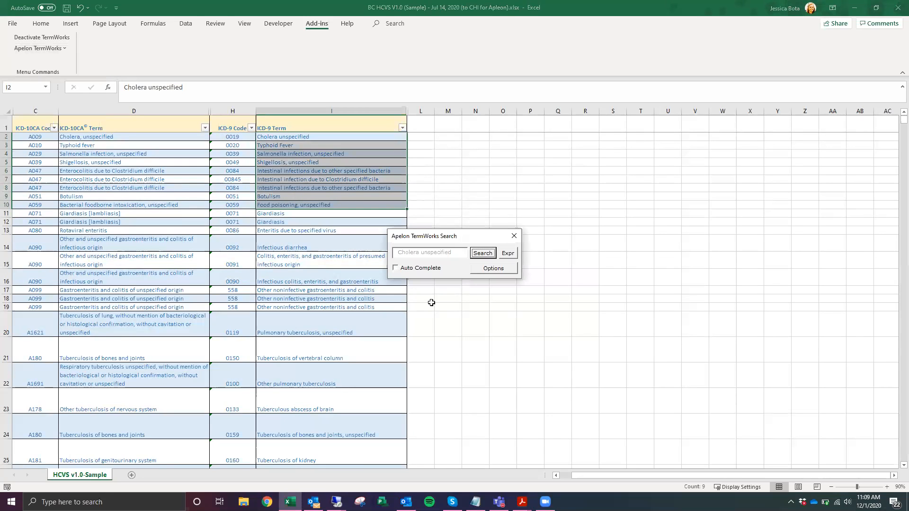
{"action": "left_click", "coordinate": [397, 269]}
{"action": "left_click", "coordinate": [485, 254]}
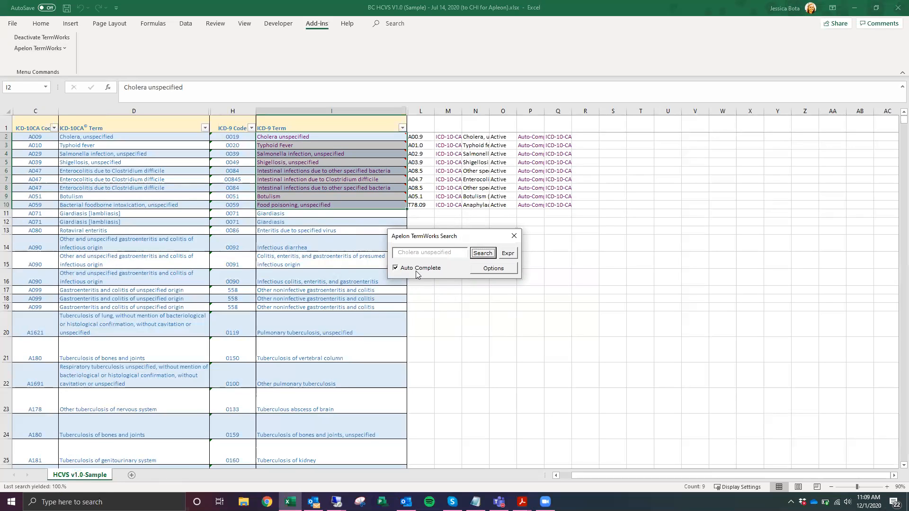
{"action": "left_click", "coordinate": [514, 237]}
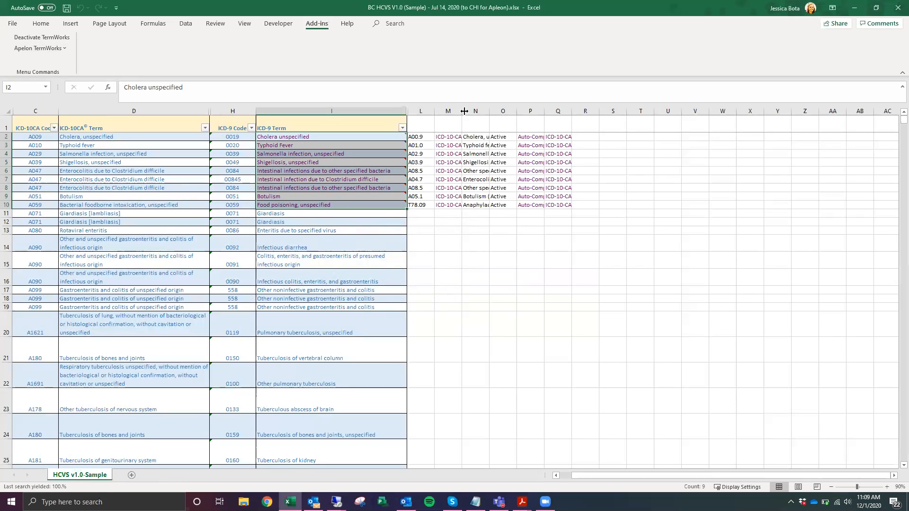
Fit columns M, N, P and Q to their contents and review the row 2 search results in columns L through Q
{"action": "double_click", "coordinate": [462, 111]}
{"action": "double_click", "coordinate": [491, 111]}
{"action": "double_click", "coordinate": [687, 110]}
{"action": "double_click", "coordinate": [733, 111]}
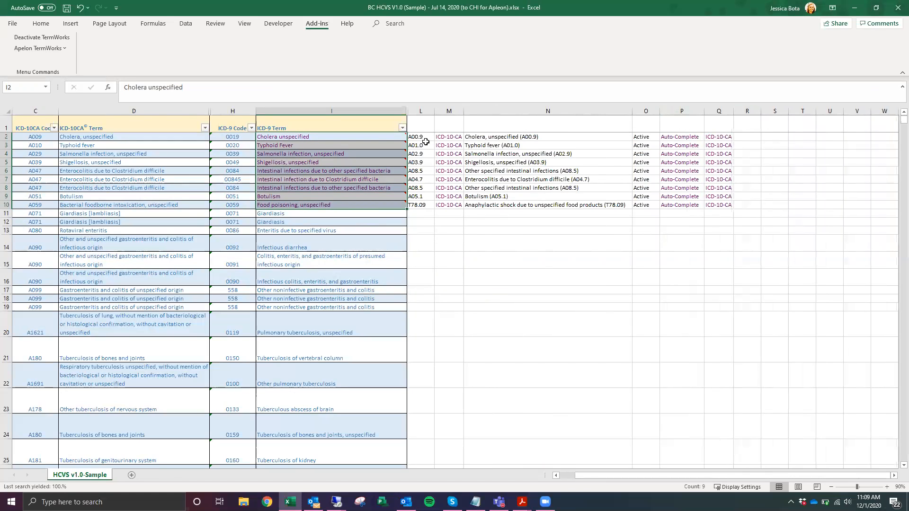
{"action": "key", "text": "Right"}
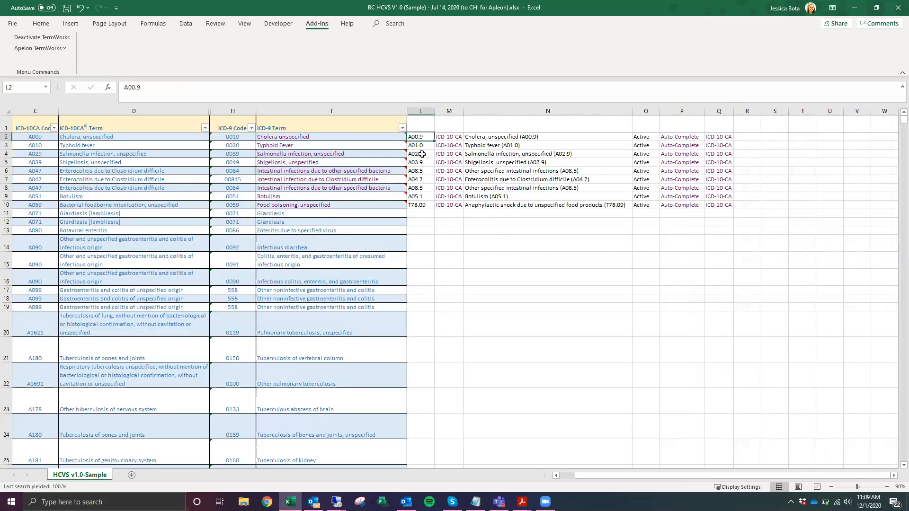
{"action": "left_click", "coordinate": [454, 138]}
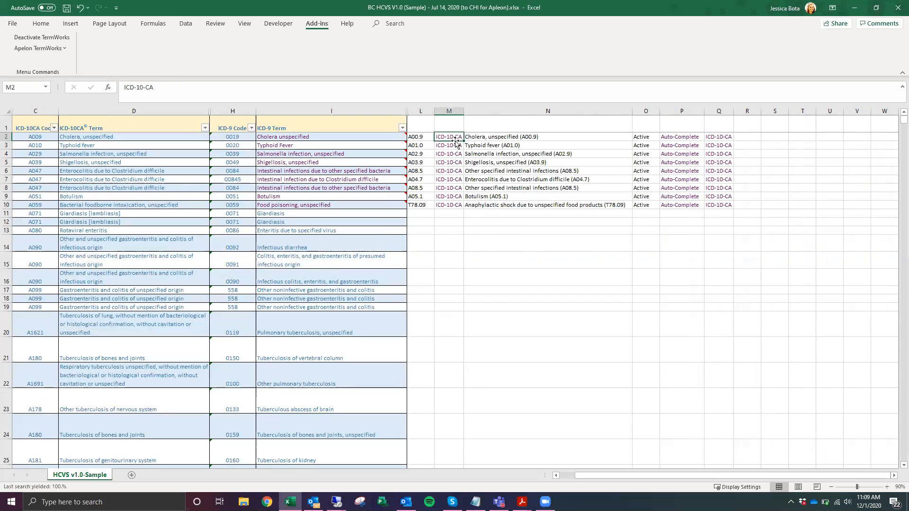
{"action": "left_click", "coordinate": [723, 138]}
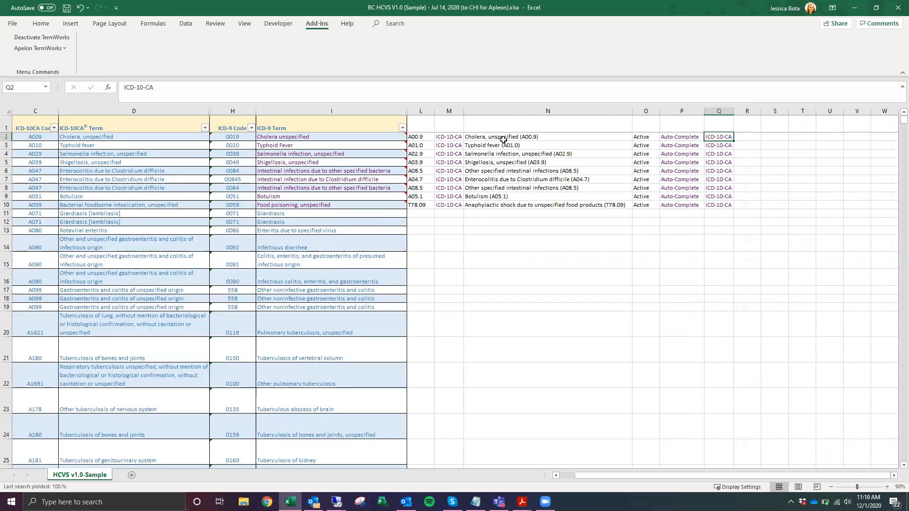
{"action": "left_click", "coordinate": [648, 137]}
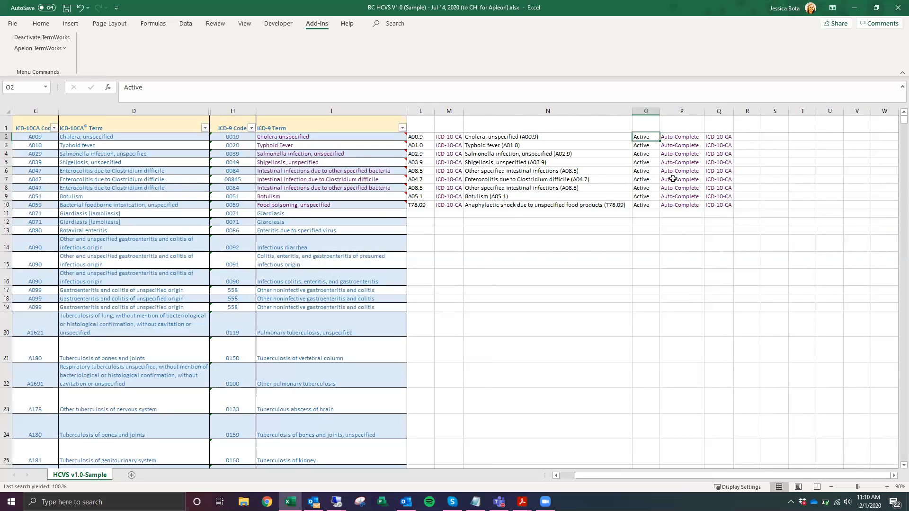
{"action": "left_click", "coordinate": [692, 140]}
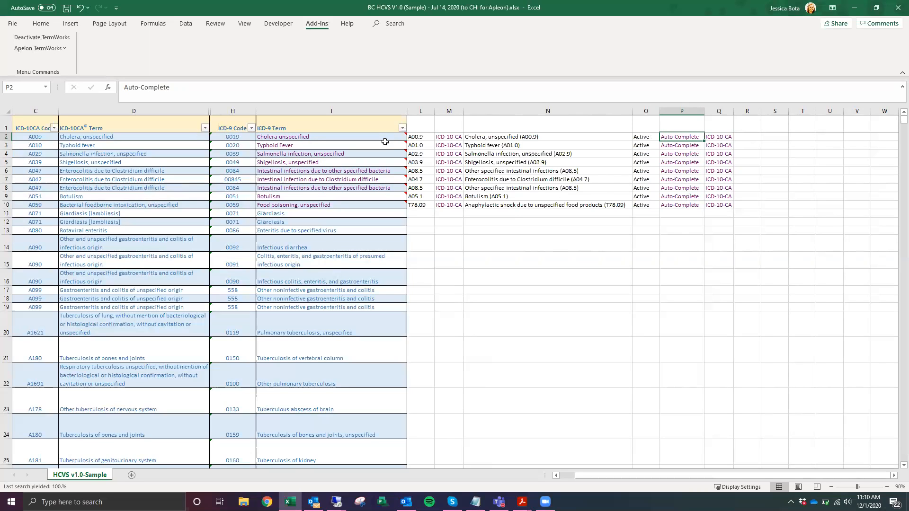
Open the search results for the Cholera unspecified term in I2 and accept the A00.9 concept as its match
{"action": "mouse_move", "coordinate": [388, 137]}
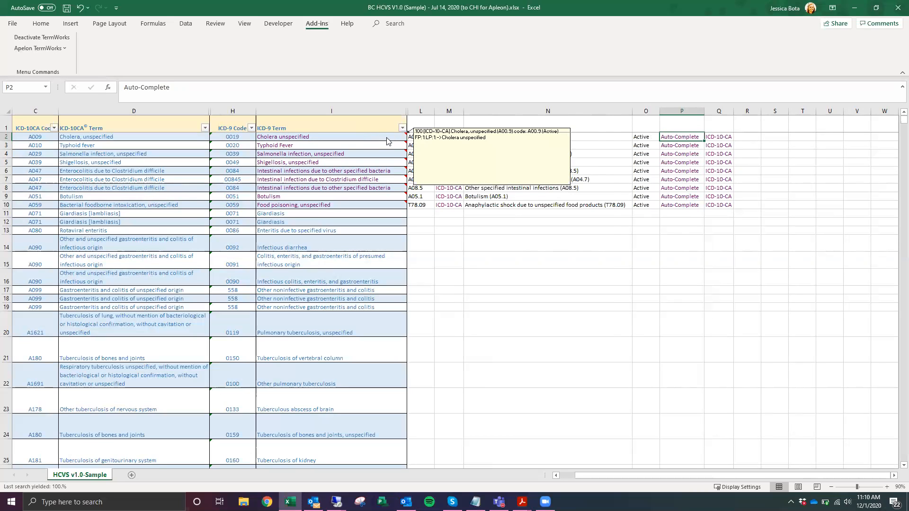
{"action": "double_click", "coordinate": [388, 138]}
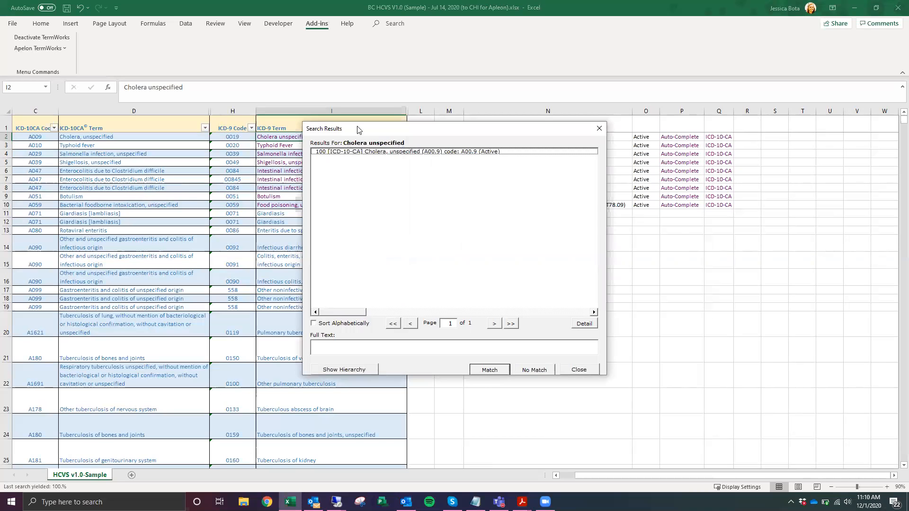
{"action": "left_click_drag", "start_coordinate": [382, 129], "coordinate": [447, 154]}
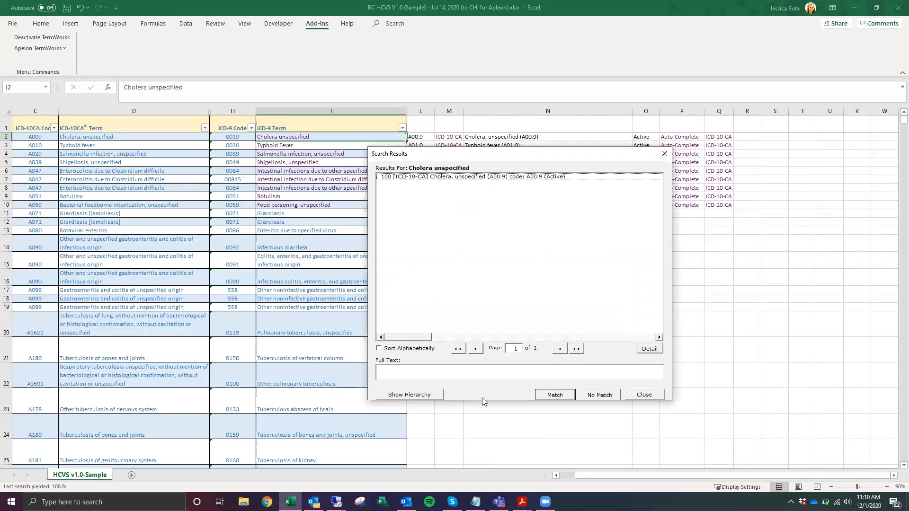
{"action": "left_click", "coordinate": [550, 399]}
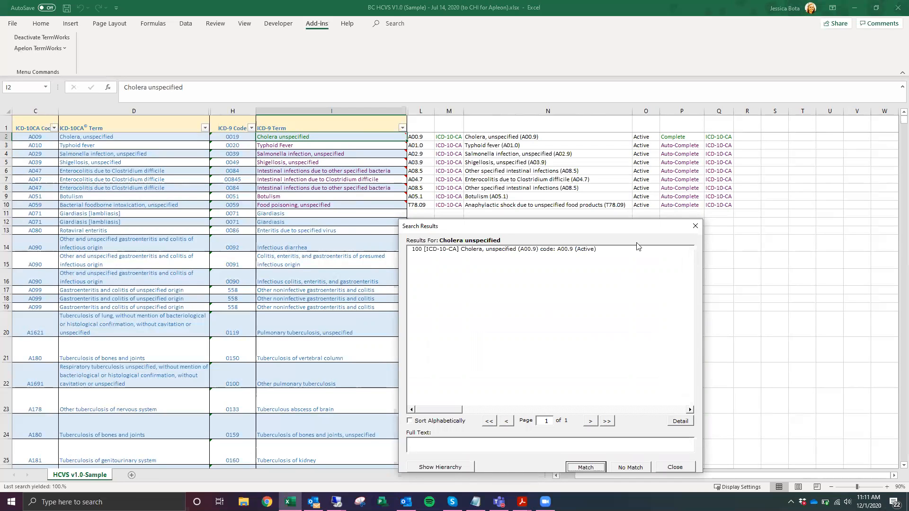
{"action": "left_click", "coordinate": [692, 228]}
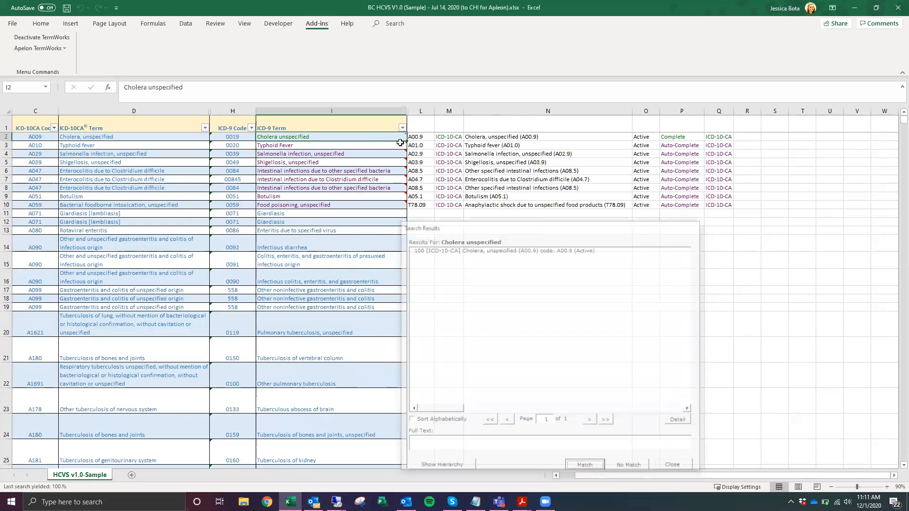
Open the search results for the Typhoid Fever term in I3 and mark it as No Match
{"action": "left_click", "coordinate": [350, 149]}
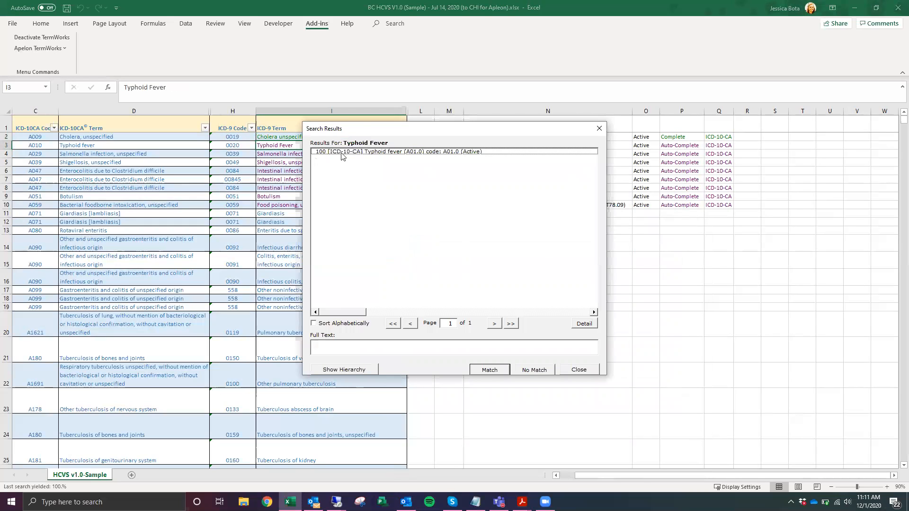
{"action": "left_click_drag", "start_coordinate": [366, 131], "coordinate": [490, 229]}
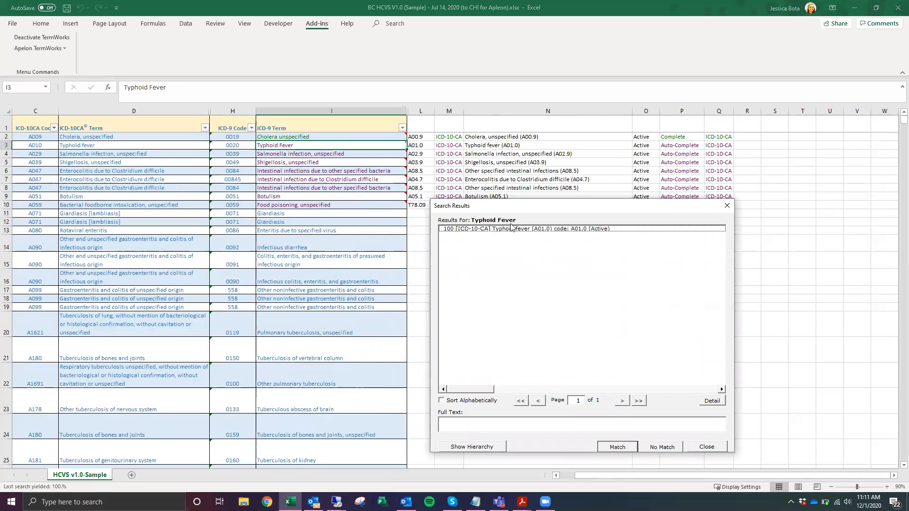
{"action": "left_click", "coordinate": [662, 448]}
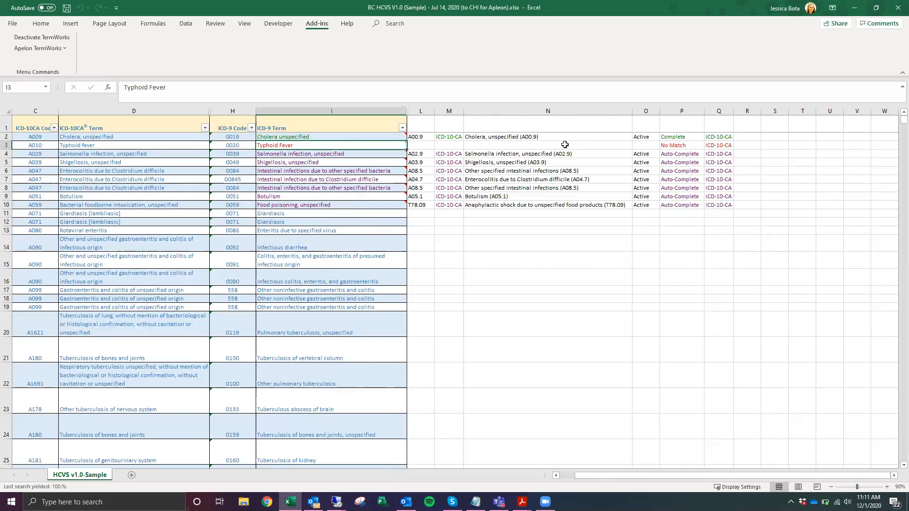
Check the match status and search source in P3 and Q3 for the Typhoid Fever row
{"action": "left_click", "coordinate": [685, 145]}
{"action": "left_click", "coordinate": [731, 145]}
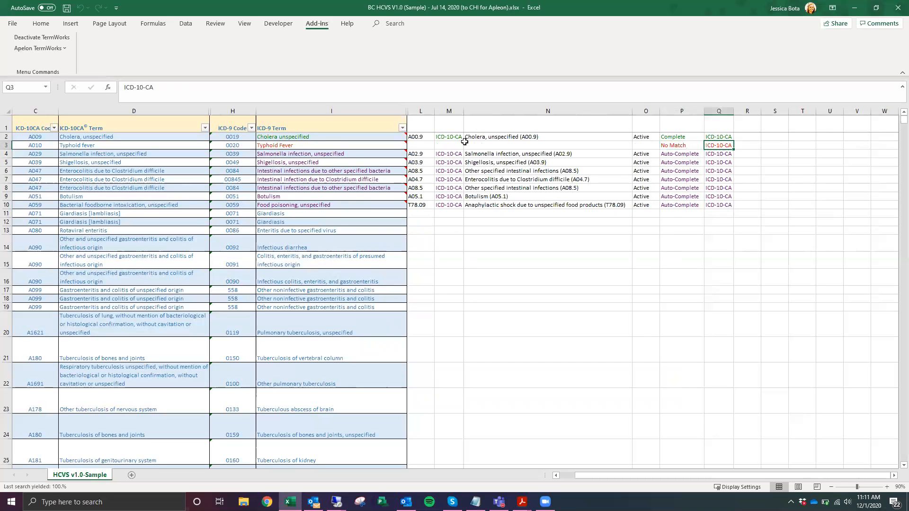
Open the search results for the term in I6 and match it to all three concepts: A08.5, A08 and A04.8
{"action": "double_click", "coordinate": [318, 173]}
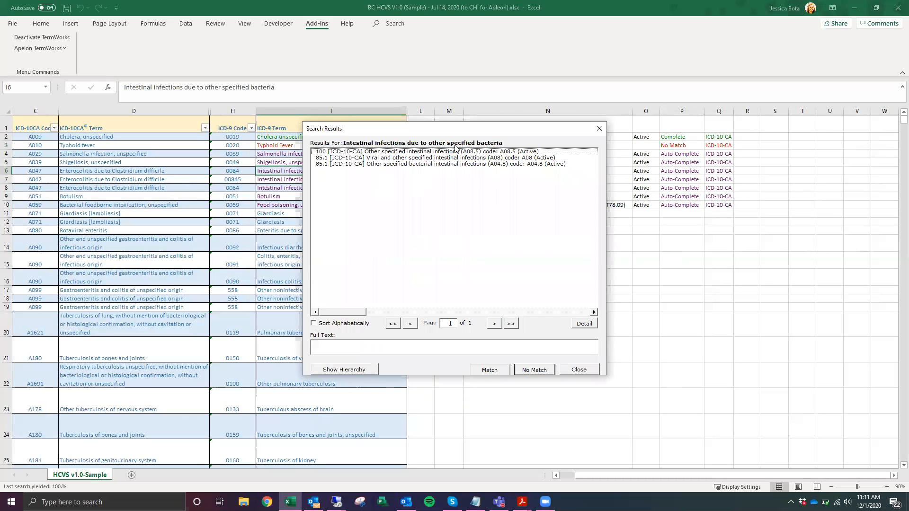
{"action": "left_click_drag", "start_coordinate": [437, 126], "coordinate": [544, 207]}
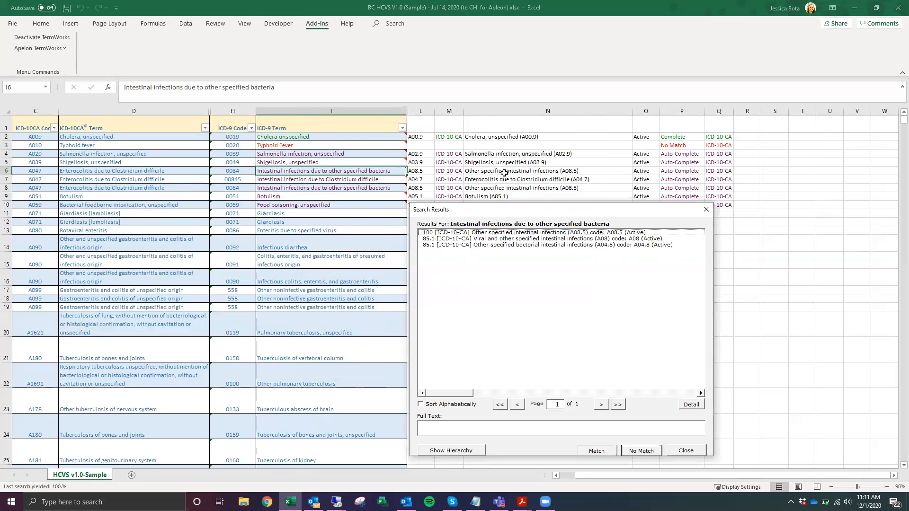
{"action": "left_click", "coordinate": [507, 233]}
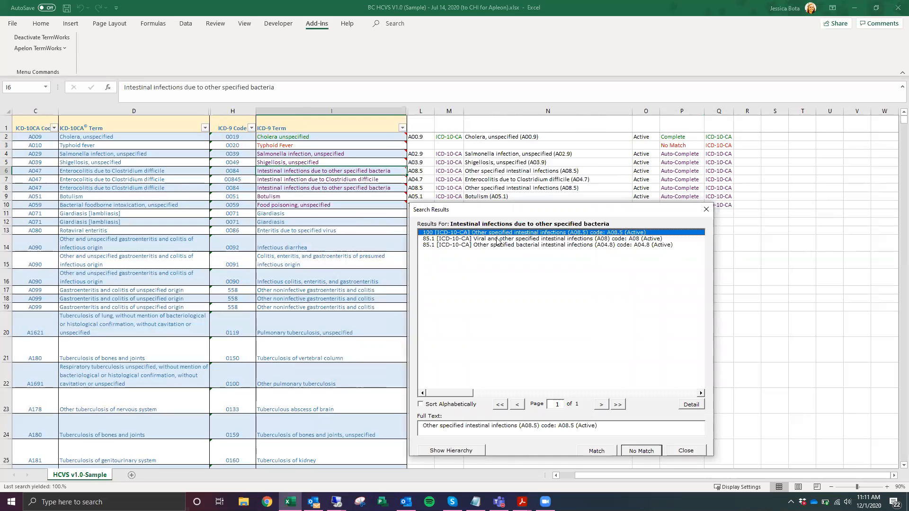
{"action": "left_click", "coordinate": [489, 237]}
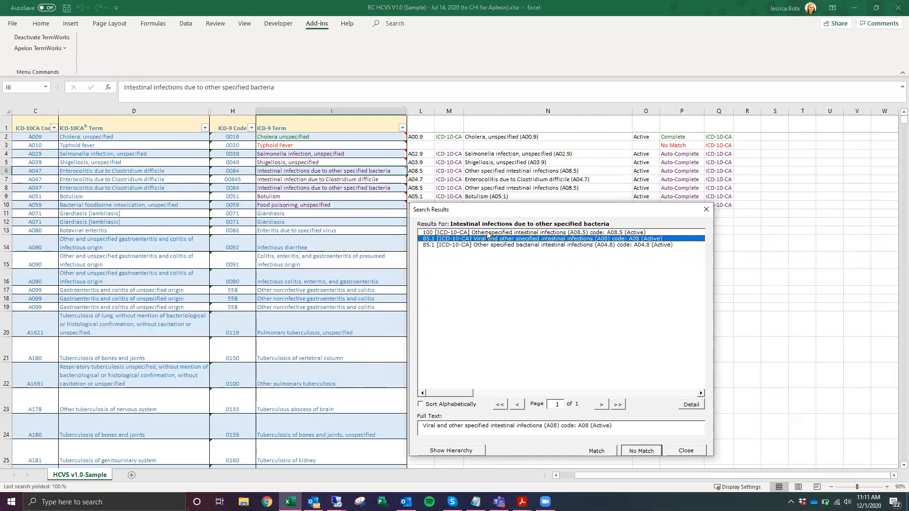
{"action": "left_click", "coordinate": [488, 233], "text": "ctrl"}
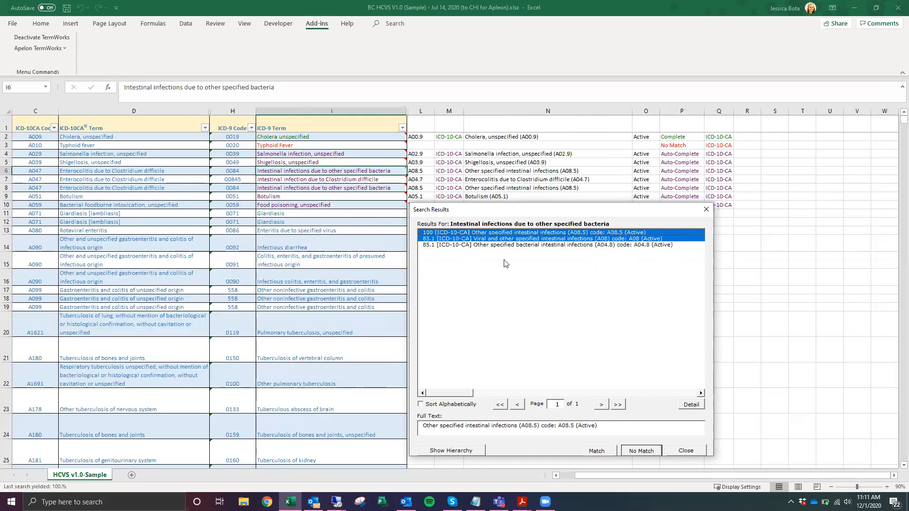
{"action": "left_click", "coordinate": [482, 245], "text": "ctrl"}
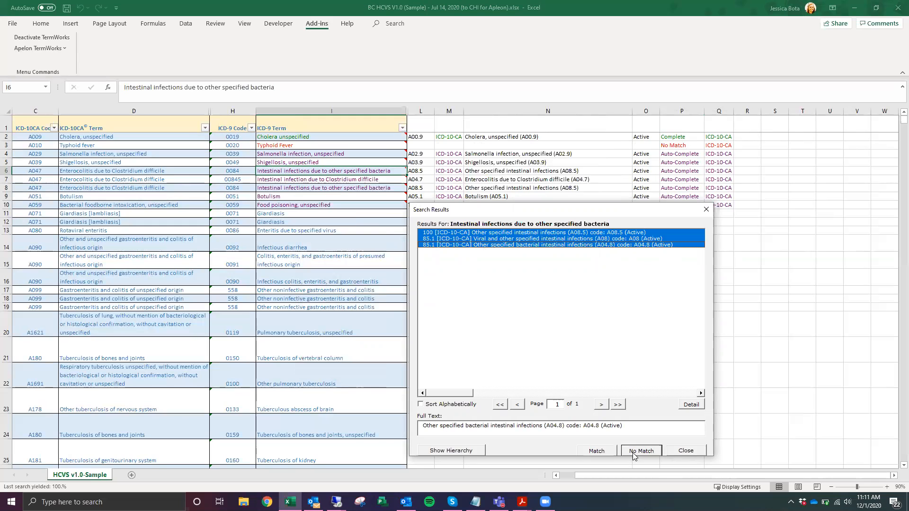
{"action": "left_click", "coordinate": [598, 451]}
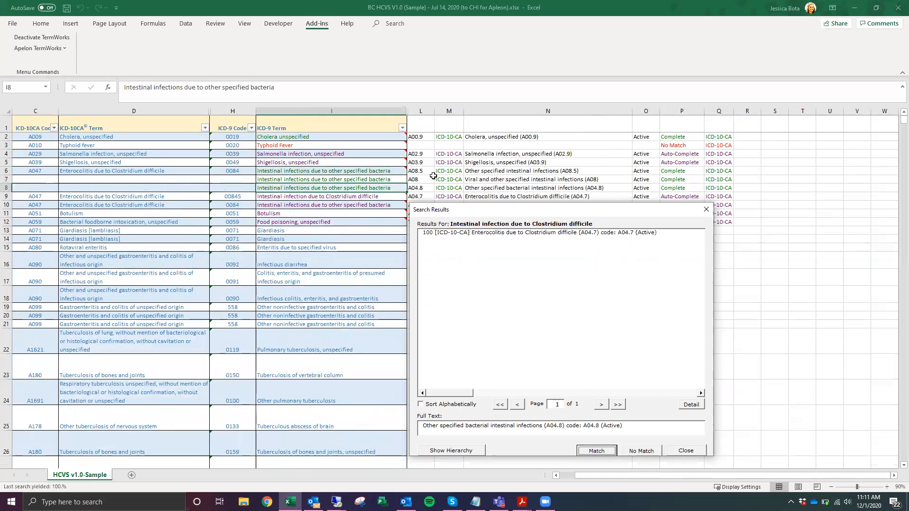
{"action": "left_click", "coordinate": [707, 209]}
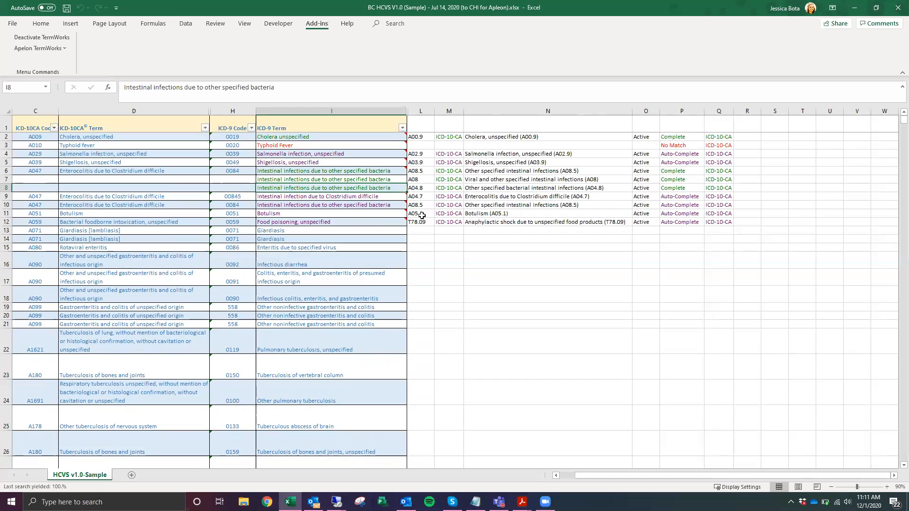
Review the TermWorks search options for data source, category, score cutoff and target column, and apply them
{"action": "mouse_move", "coordinate": [381, 220]}
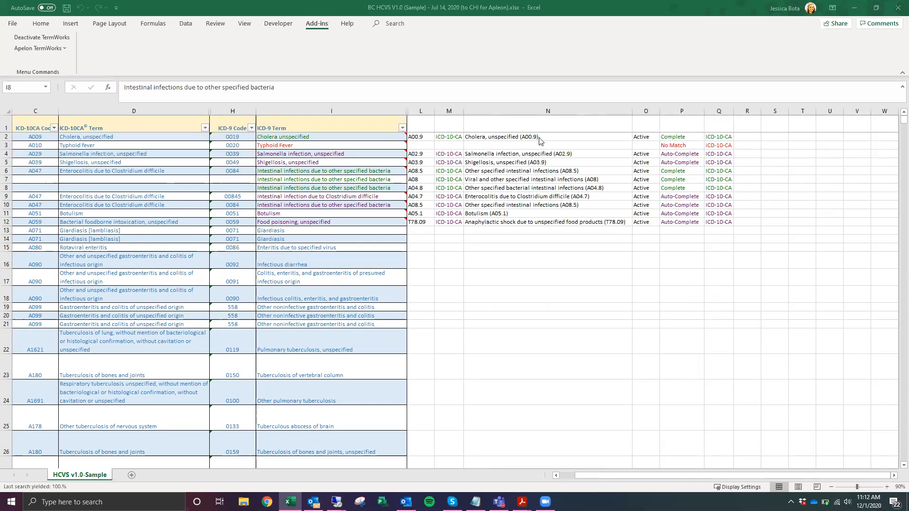
{"action": "left_click", "coordinate": [47, 49]}
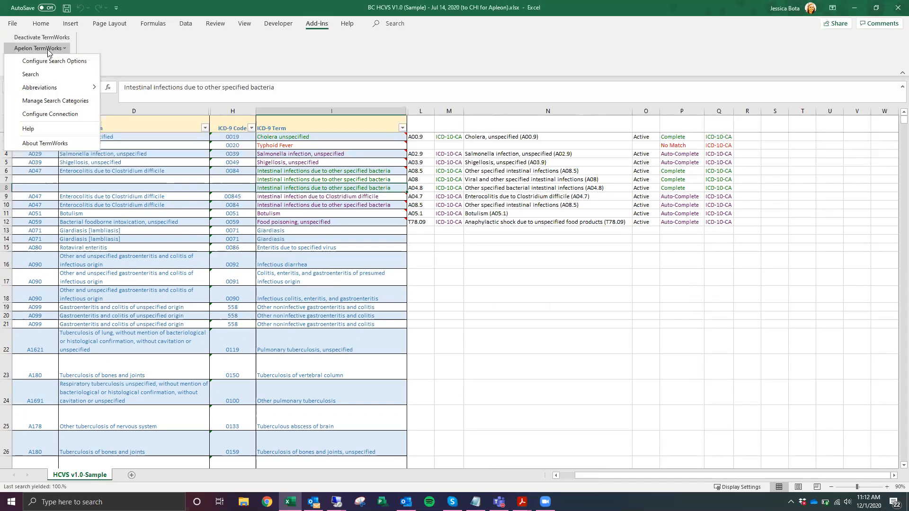
{"action": "left_click", "coordinate": [67, 60]}
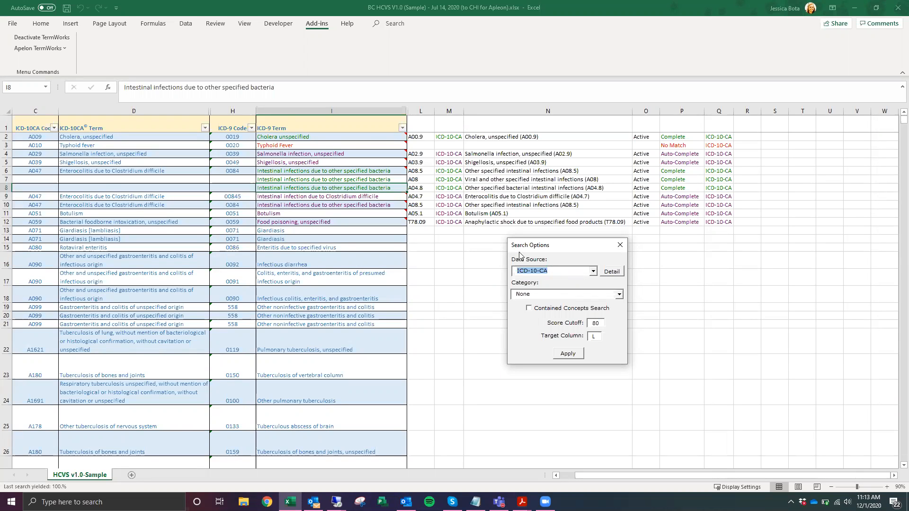
{"action": "left_click", "coordinate": [565, 357]}
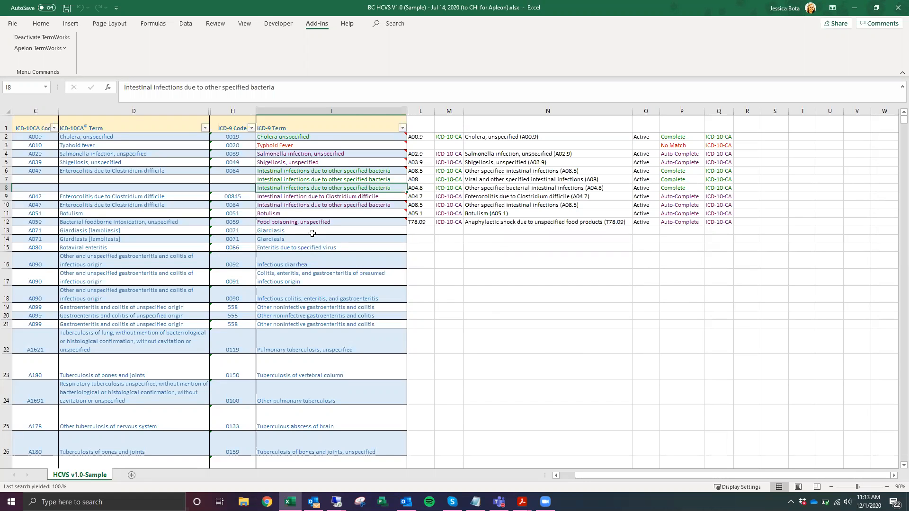
Search the Giardiasis term in I13 with Auto Complete disabled and accept the A07.1 concept as its match
{"action": "right_click", "coordinate": [285, 231]}
{"action": "left_click", "coordinate": [267, 229]}
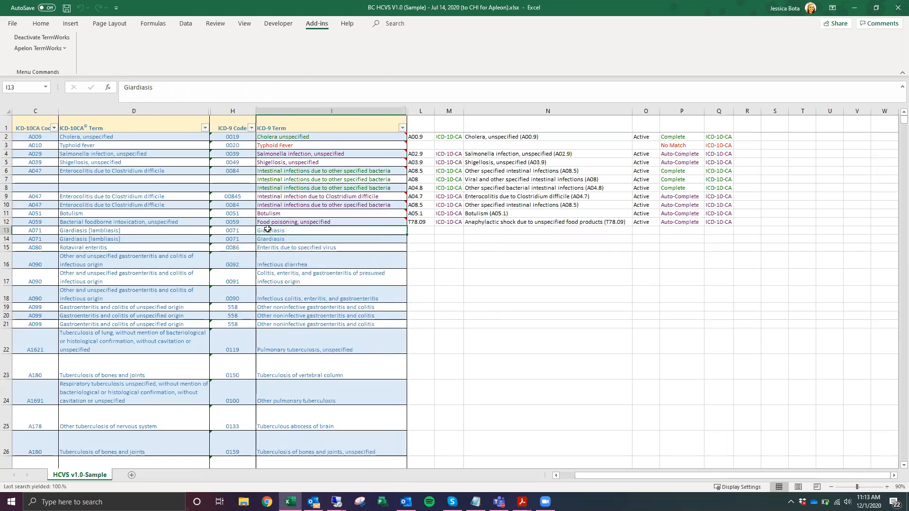
{"action": "left_click", "coordinate": [45, 49]}
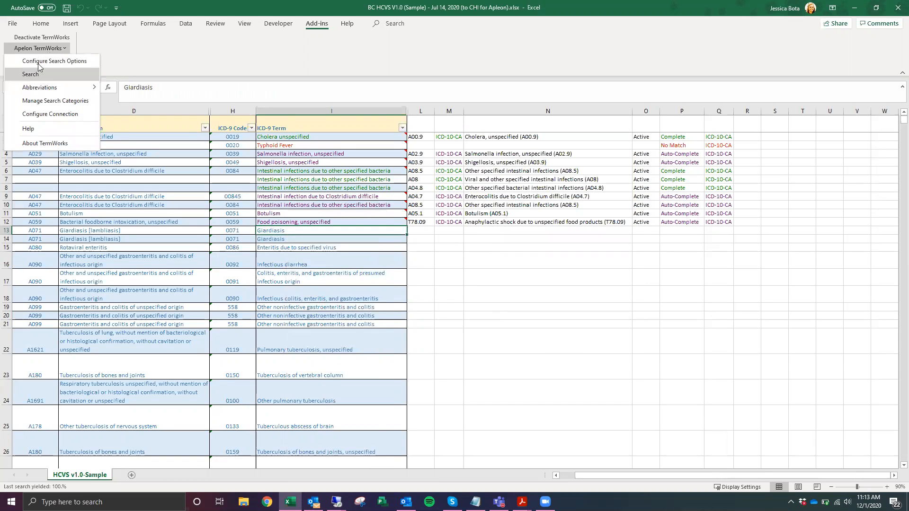
{"action": "left_click", "coordinate": [37, 74]}
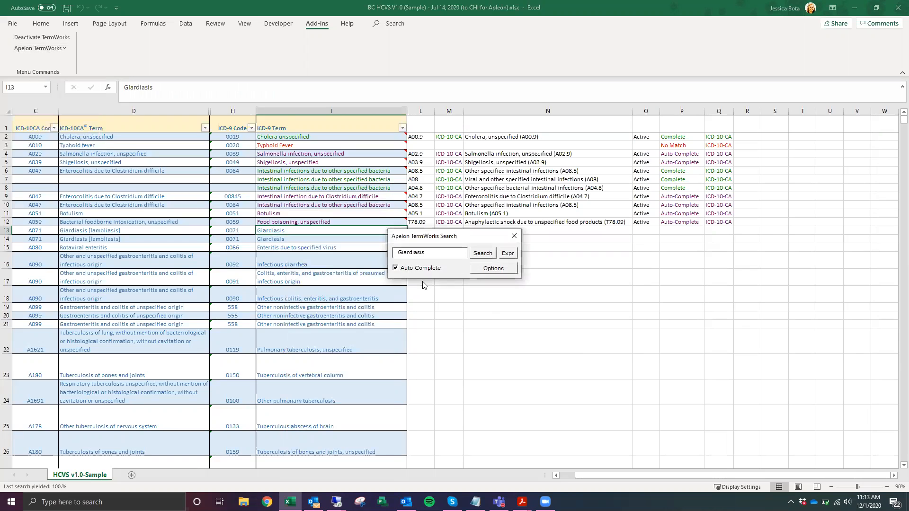
{"action": "left_click", "coordinate": [396, 269]}
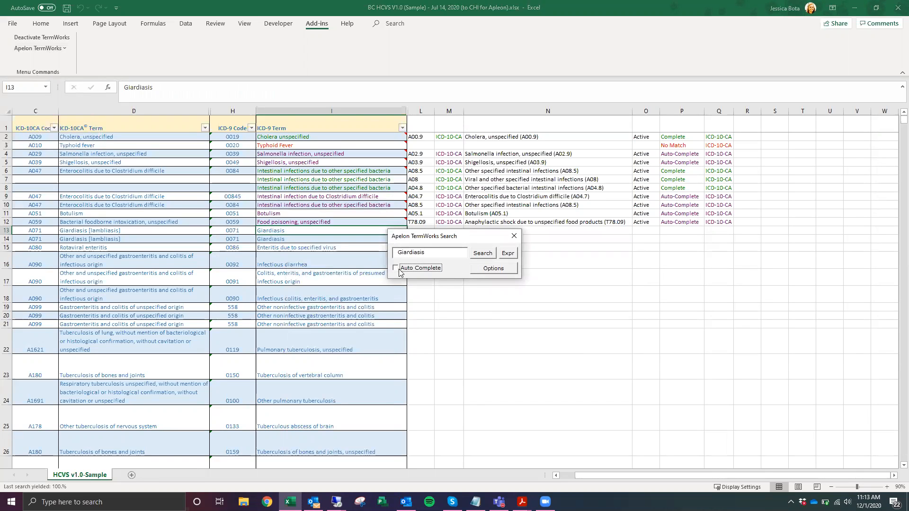
{"action": "left_click", "coordinate": [483, 257]}
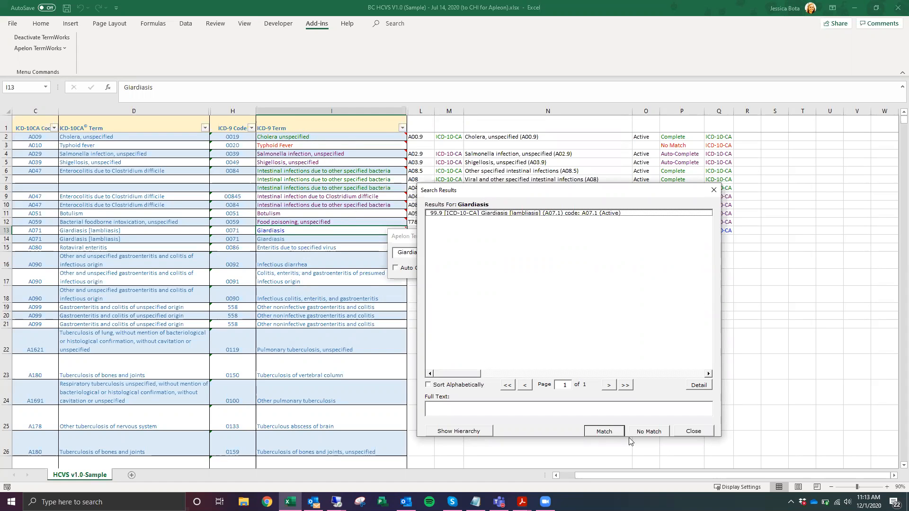
{"action": "left_click", "coordinate": [604, 432]}
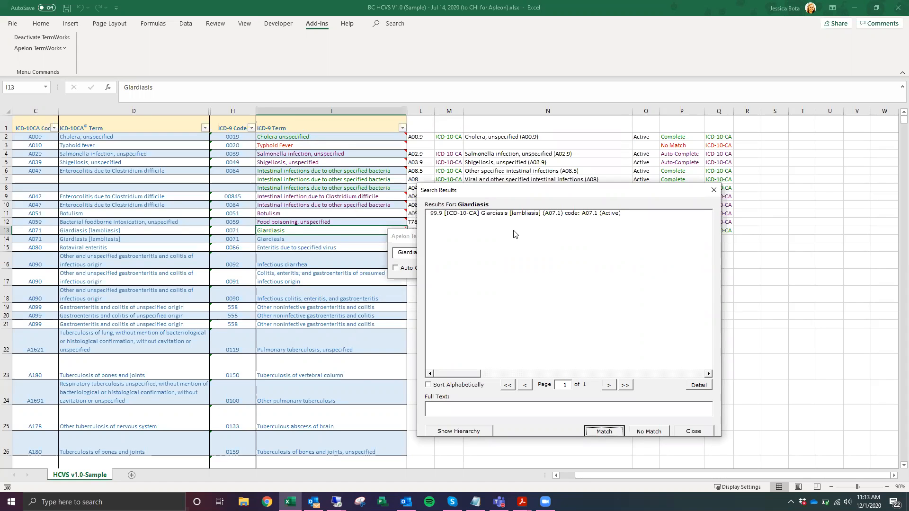
{"action": "left_click", "coordinate": [700, 432]}
Search the colitis, enteritis and gastroenteritis term in I17 and close its results without choosing a match
{"action": "left_click", "coordinate": [331, 308]}
{"action": "left_click", "coordinate": [378, 275]}
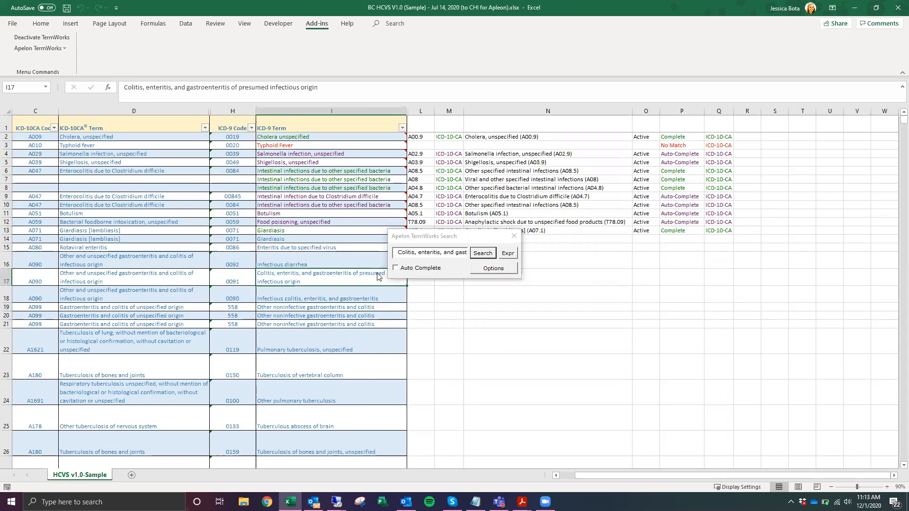
{"action": "left_click", "coordinate": [490, 257]}
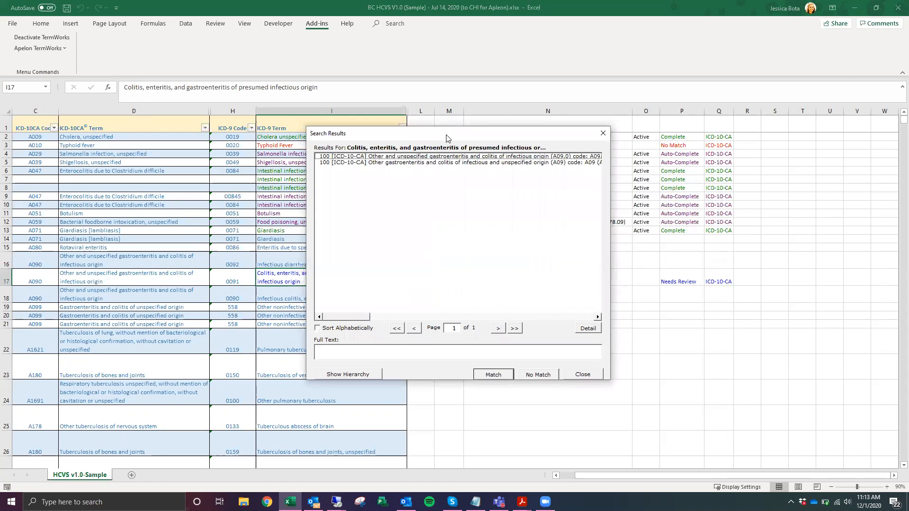
{"action": "left_click_drag", "start_coordinate": [447, 138], "coordinate": [549, 199]}
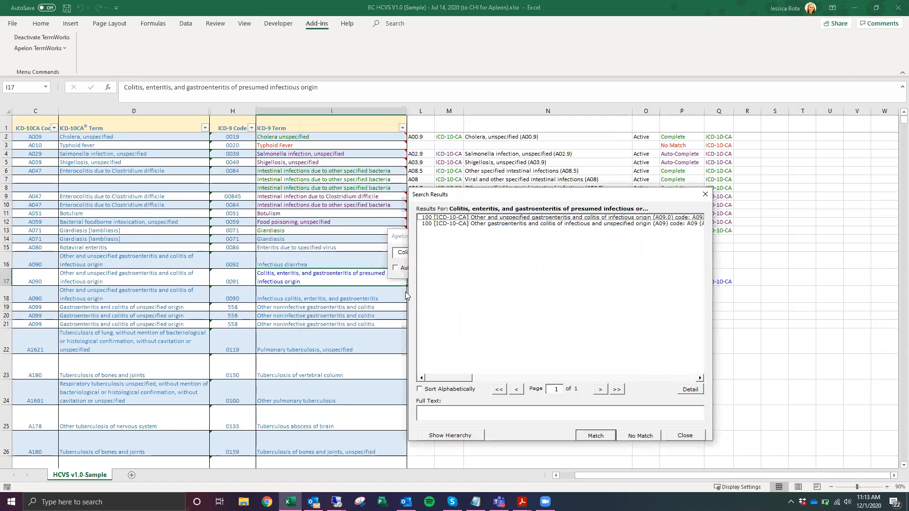
{"action": "left_click", "coordinate": [705, 194]}
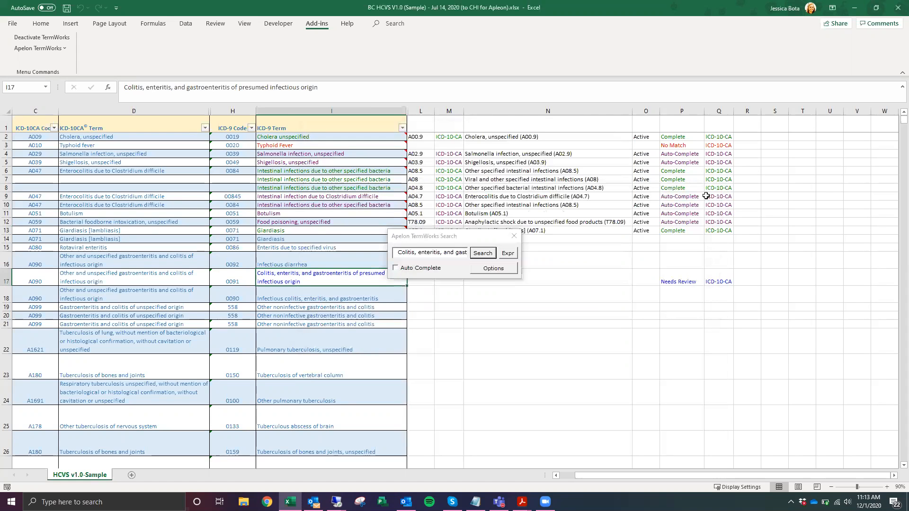
Run a TermWorks search on the ICD-9 terms in I14:I17 with Auto Complete disabled and close the search dialog
{"action": "left_click_drag", "start_coordinate": [287, 242], "coordinate": [291, 282]}
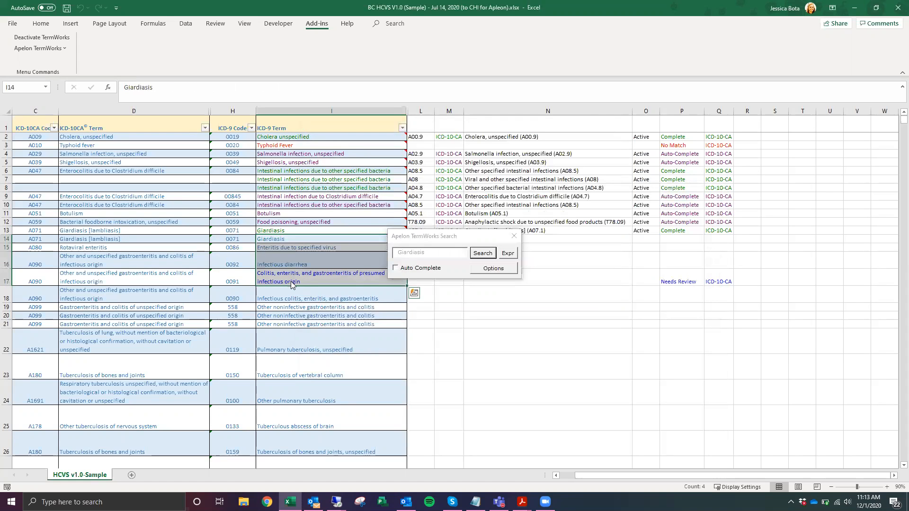
{"action": "left_click", "coordinate": [478, 254]}
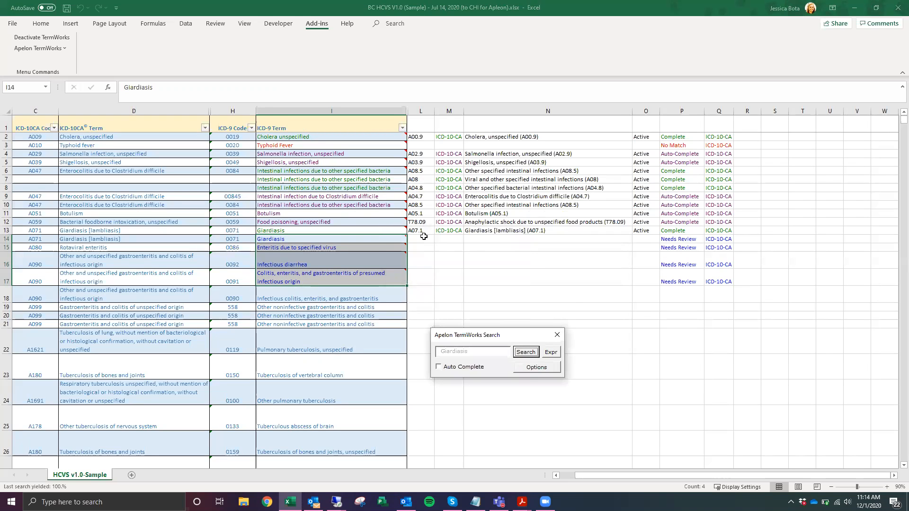
{"action": "left_click", "coordinate": [557, 338]}
Open the search results for the Giardiasis term in I14 and accept the A07.1 concept as its match
{"action": "double_click", "coordinate": [303, 240]}
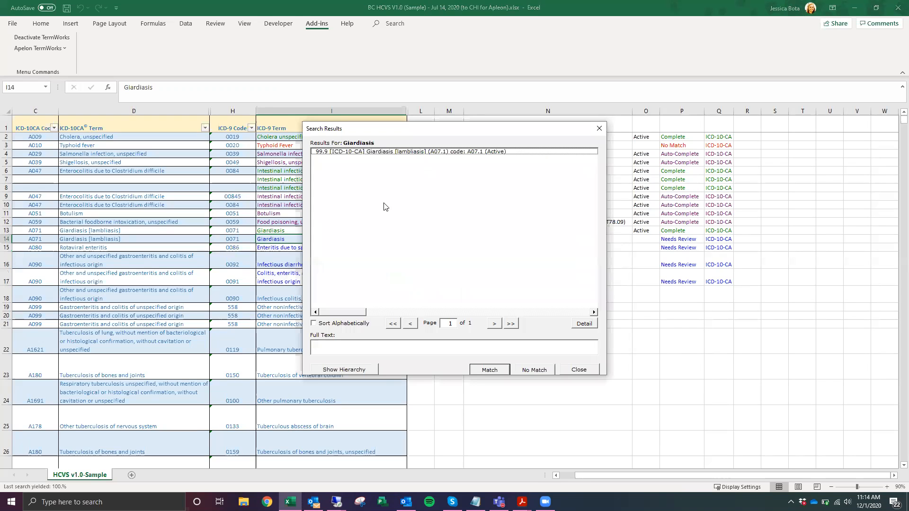
{"action": "left_click", "coordinate": [387, 152]}
{"action": "left_click", "coordinate": [485, 371]}
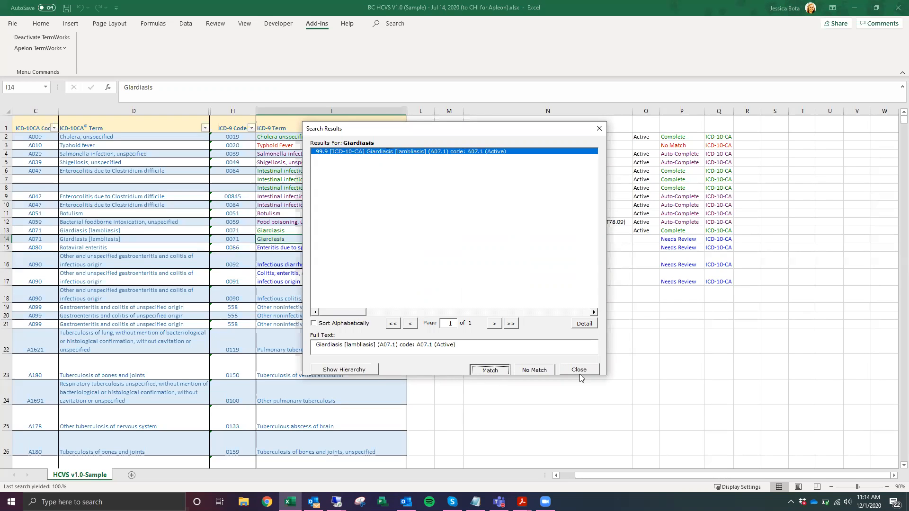
{"action": "left_click", "coordinate": [579, 370]}
Open the search results for Enteritis due to specified virus in I15 and match it to the A04.6 concept
{"action": "double_click", "coordinate": [312, 248]}
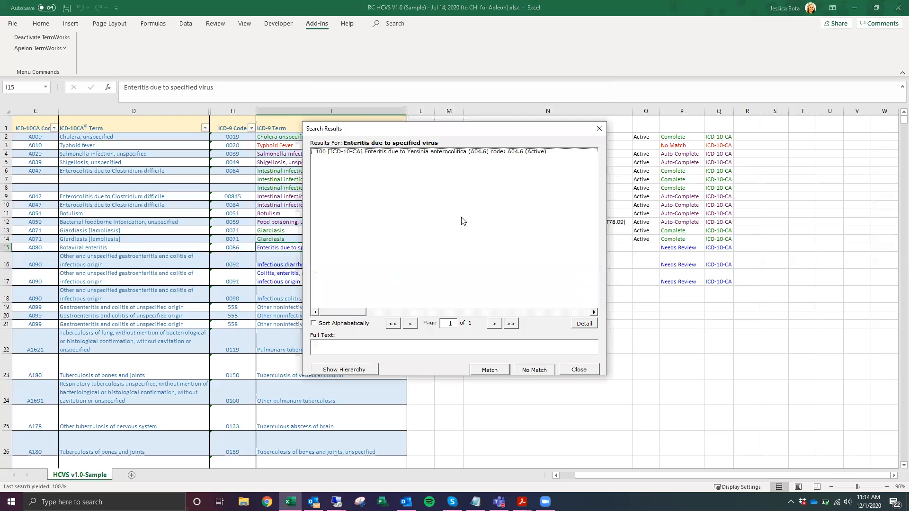
{"action": "left_click", "coordinate": [434, 150]}
{"action": "left_click", "coordinate": [488, 369]}
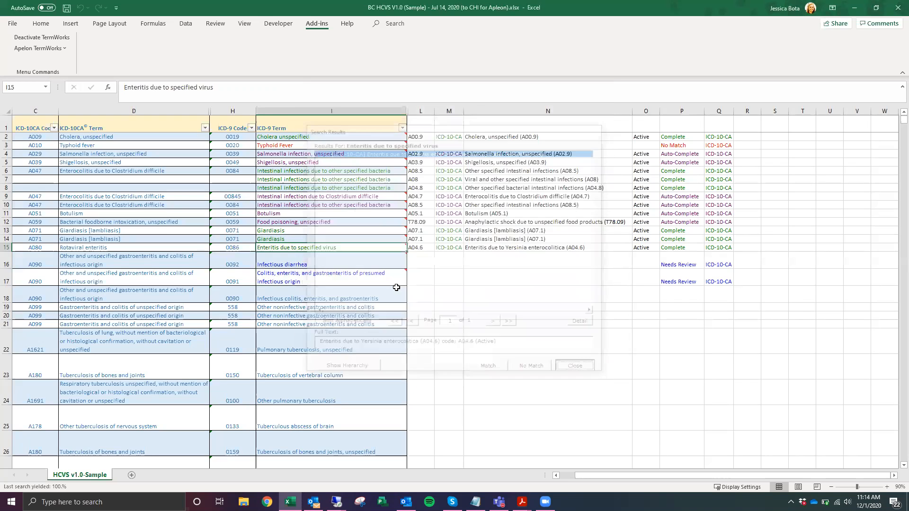
Open the search results for the term in I17 and examine the concept details and hierarchy of the A09.0 result
{"action": "double_click", "coordinate": [310, 283]}
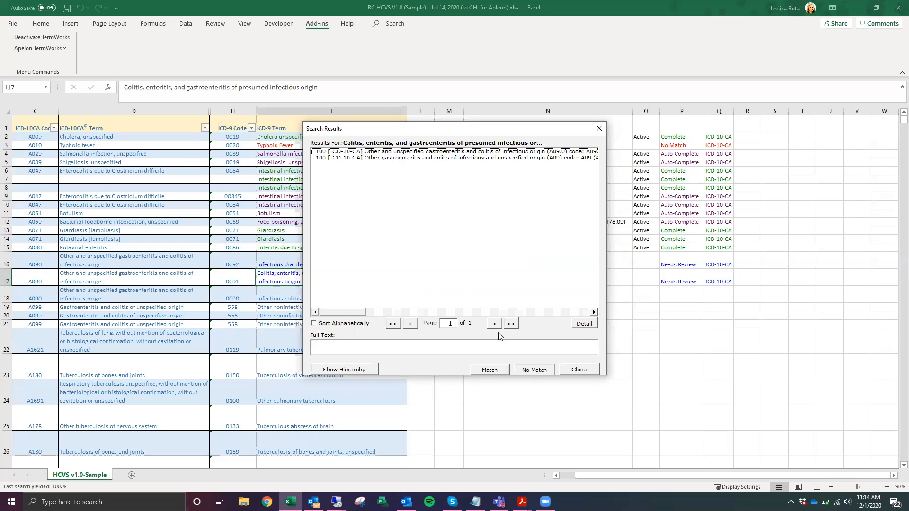
{"action": "left_click", "coordinate": [427, 155]}
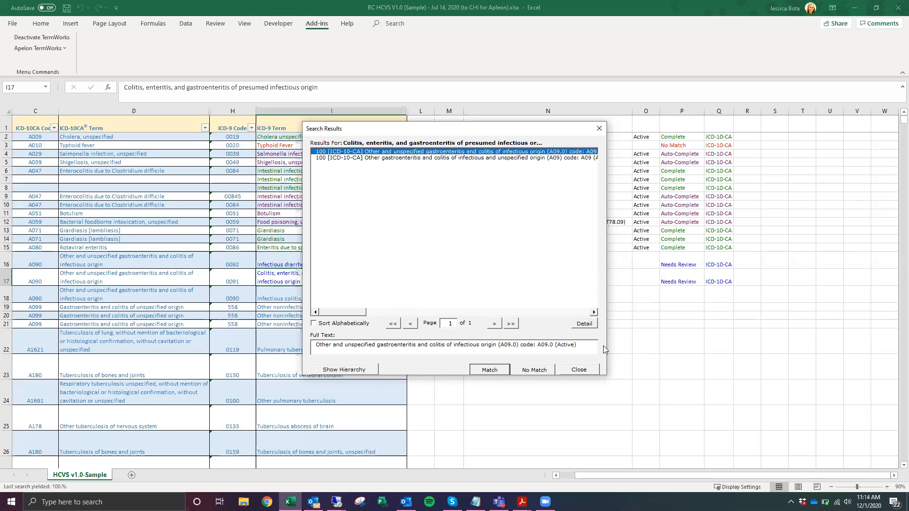
{"action": "left_click", "coordinate": [584, 324]}
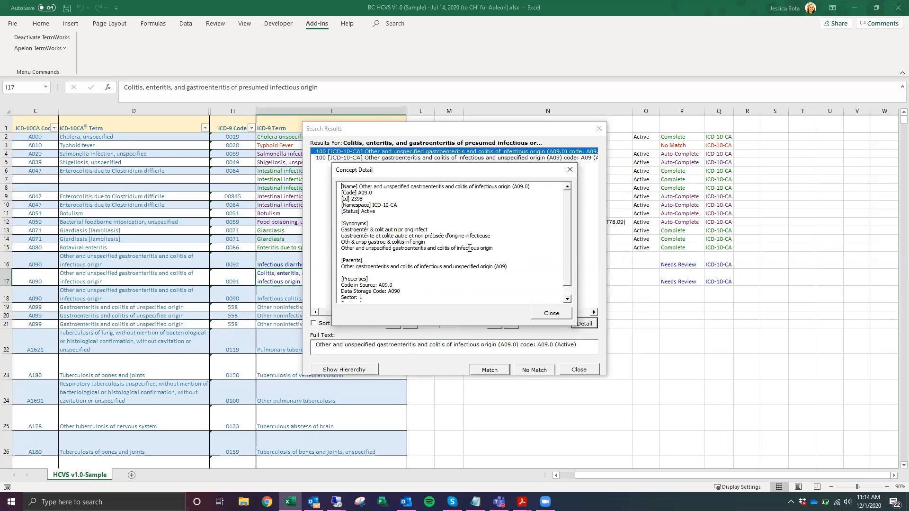
{"action": "left_click_drag", "start_coordinate": [493, 249], "coordinate": [341, 230]}
{"action": "left_click", "coordinate": [510, 250]}
{"action": "scroll", "coordinate": [566, 273], "scroll_direction": "down", "scroll_amount": 2}
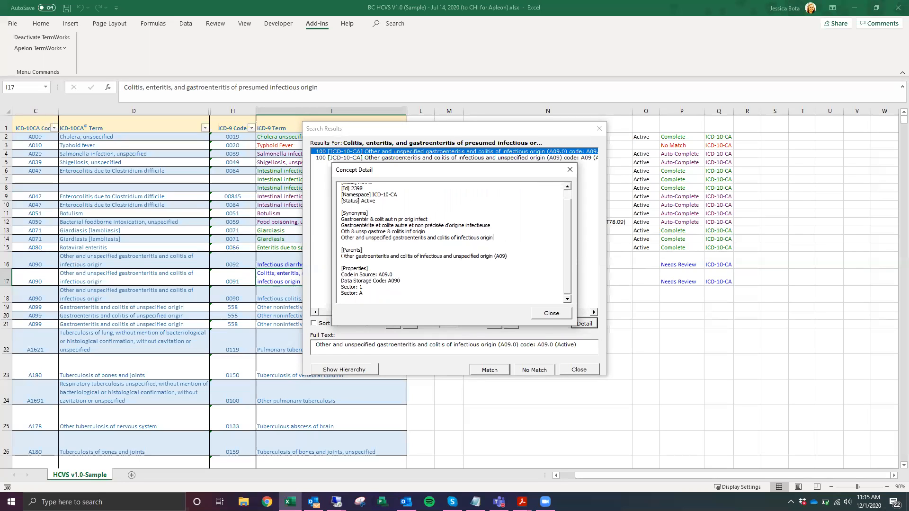
{"action": "left_click", "coordinate": [552, 314]}
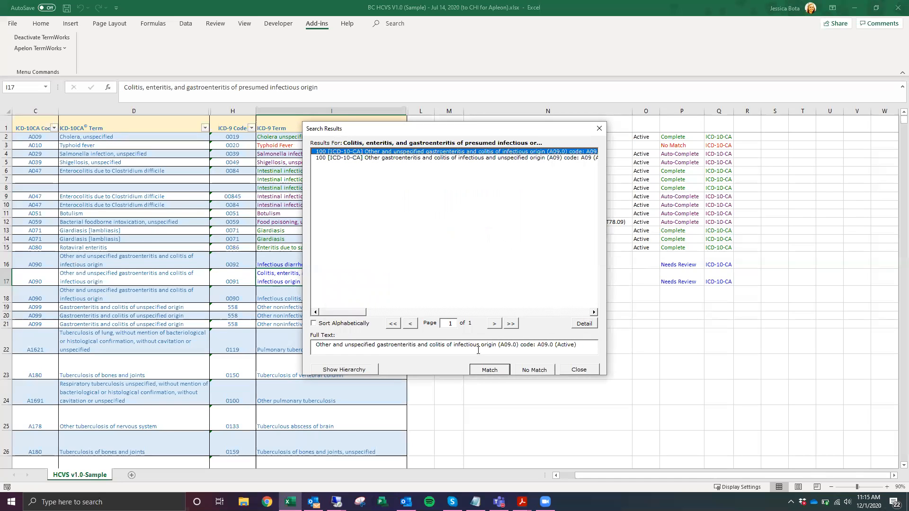
{"action": "left_click", "coordinate": [358, 370]}
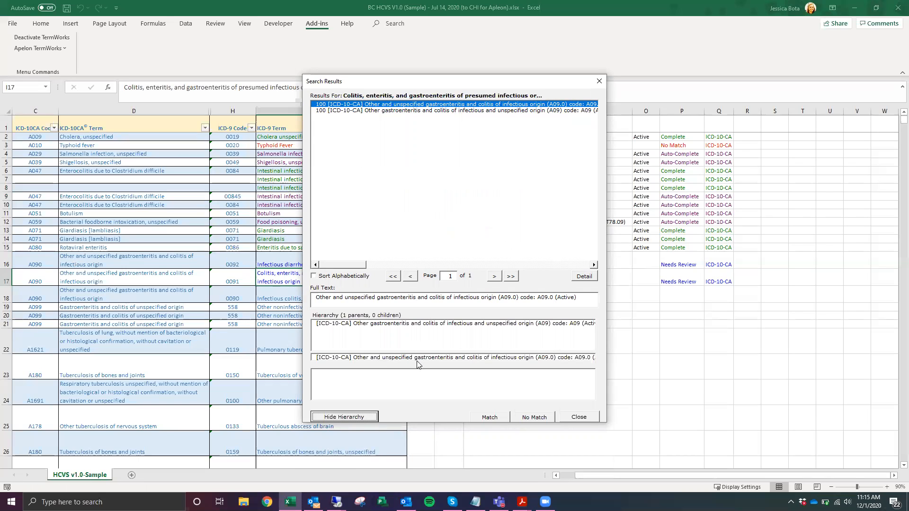
Browse up the hierarchy from A09 to its parent chapter, examine the related concepts and close the search results without matching
{"action": "double_click", "coordinate": [403, 325]}
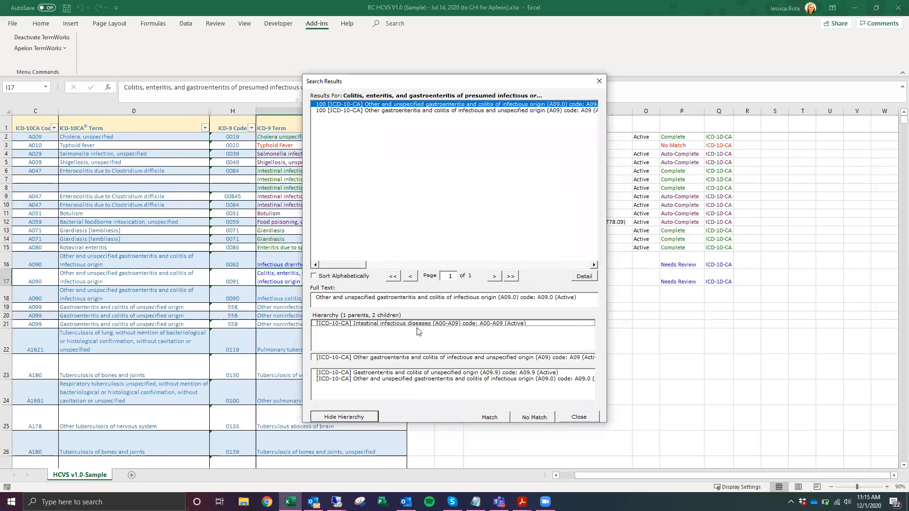
{"action": "double_click", "coordinate": [434, 325]}
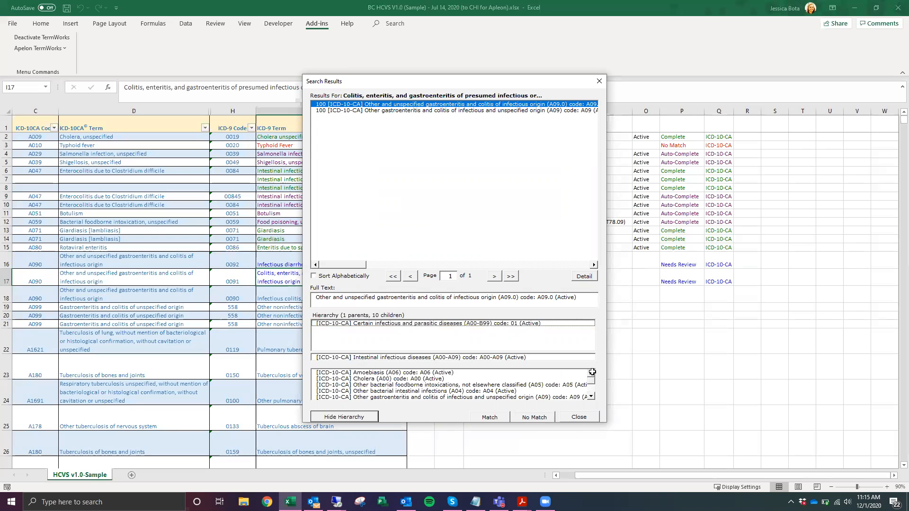
{"action": "left_click", "coordinate": [579, 417]}
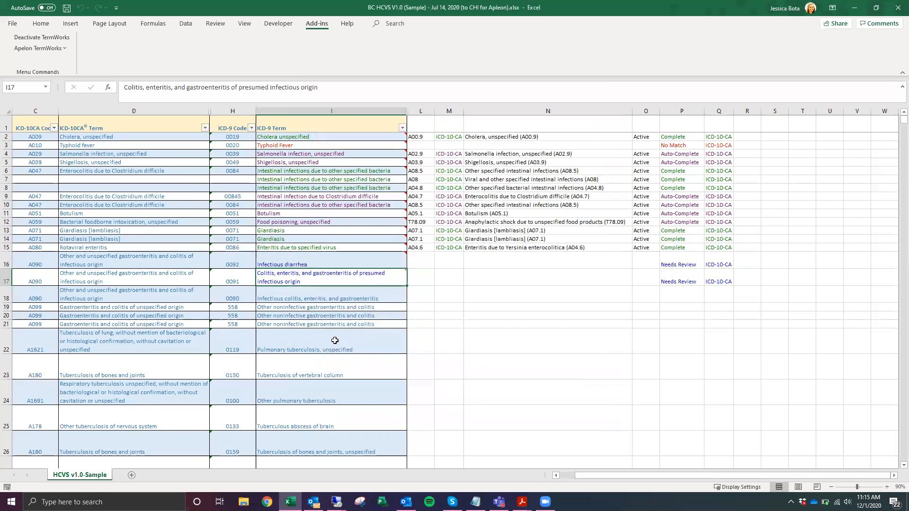
Look through the ICD-9 terms below row 17 for another term to search
{"action": "scroll", "coordinate": [335, 340], "scroll_direction": "down", "scroll_amount": 4}
{"action": "left_click", "coordinate": [336, 415]}
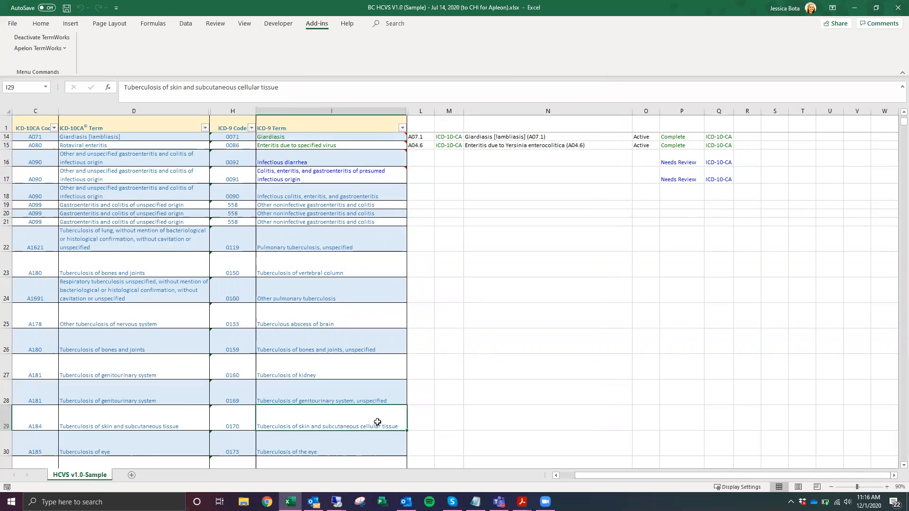
{"action": "scroll", "coordinate": [398, 415], "scroll_direction": "down", "scroll_amount": 2}
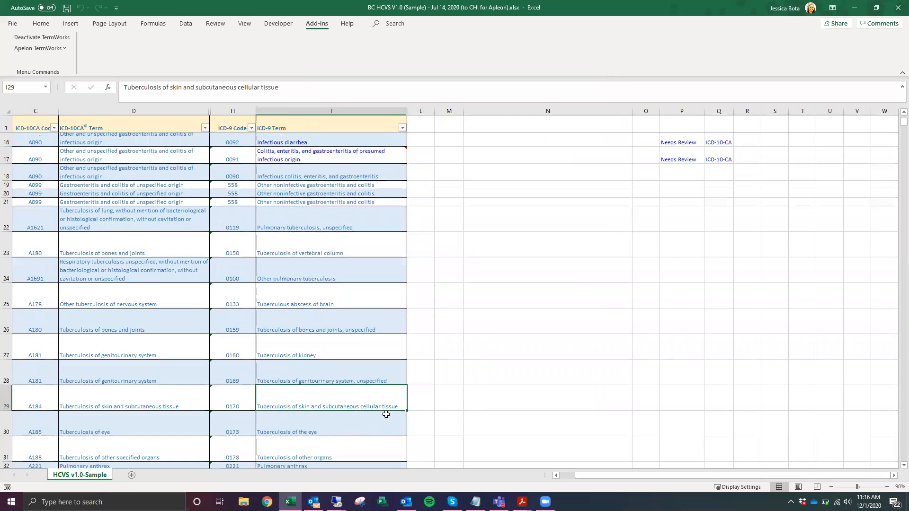
{"action": "left_click", "coordinate": [363, 363]}
{"action": "scroll", "coordinate": [358, 355], "scroll_direction": "up", "scroll_amount": 5}
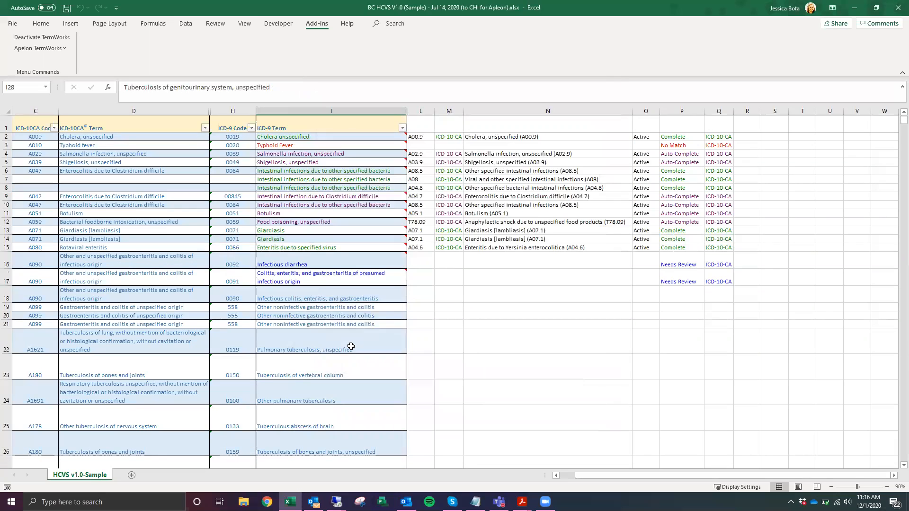
{"action": "scroll", "coordinate": [351, 347], "scroll_direction": "down", "scroll_amount": 8}
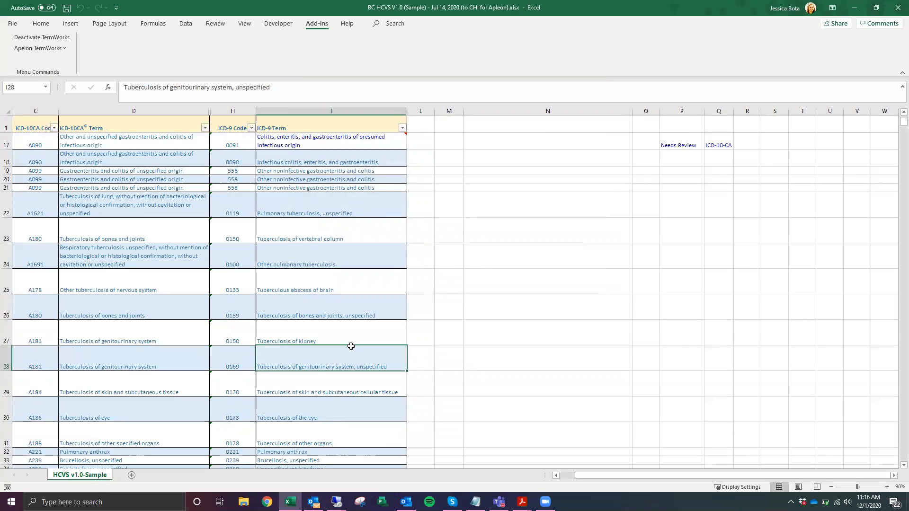
{"action": "left_click", "coordinate": [320, 307]}
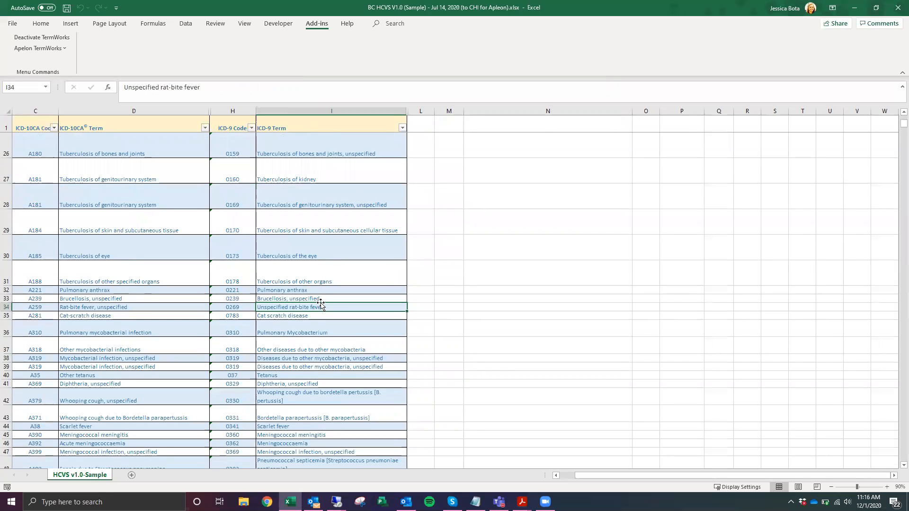
Search the worksheet for "other", go to the next occurrence and close the find dialog
{"action": "key", "text": "ctrl+f"}
{"action": "key", "text": "Return"}
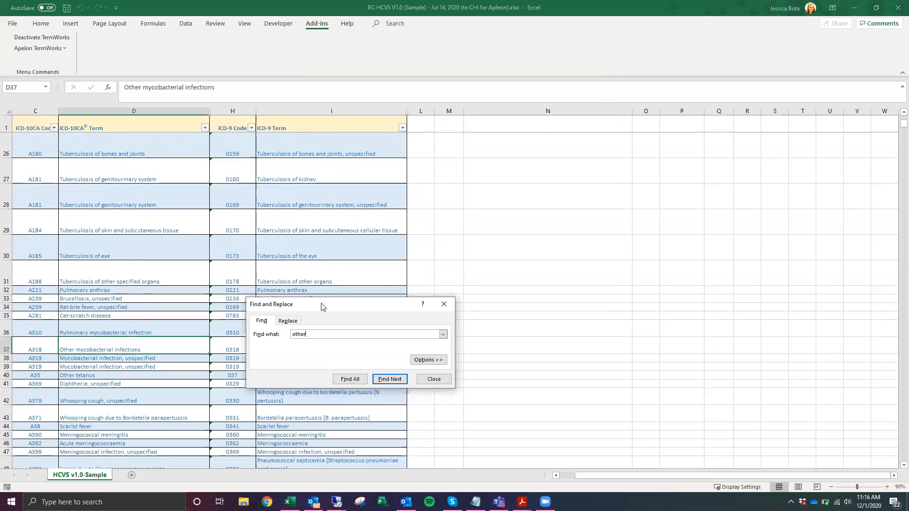
{"action": "left_click", "coordinate": [392, 379]}
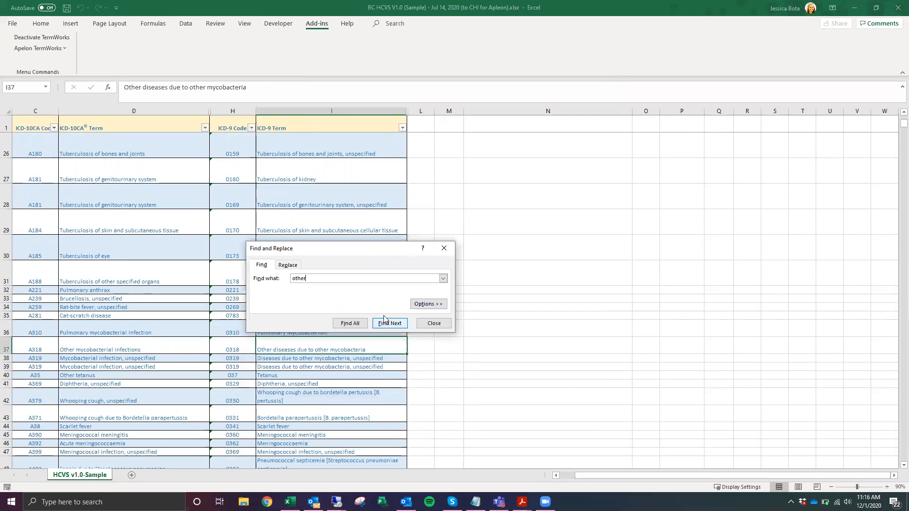
{"action": "left_click", "coordinate": [352, 403]}
{"action": "scroll", "coordinate": [430, 324], "scroll_direction": "down", "scroll_amount": 4}
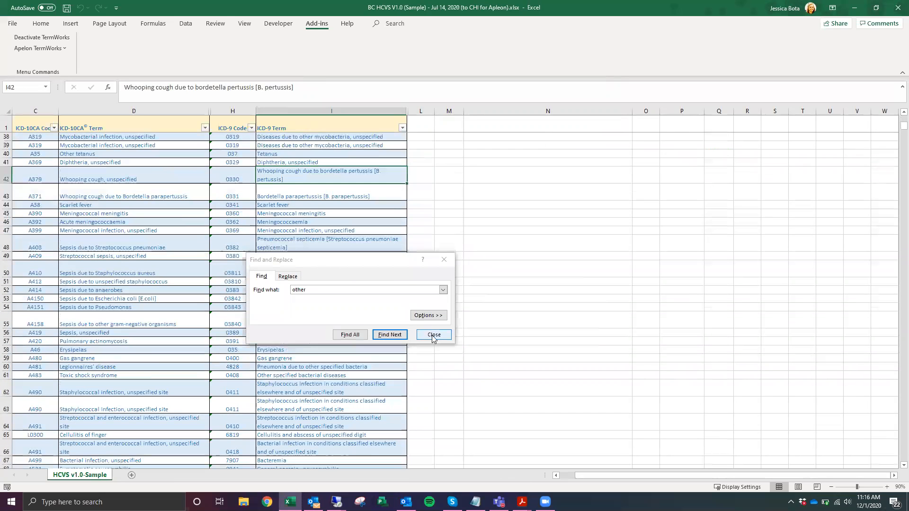
{"action": "left_click", "coordinate": [433, 323]}
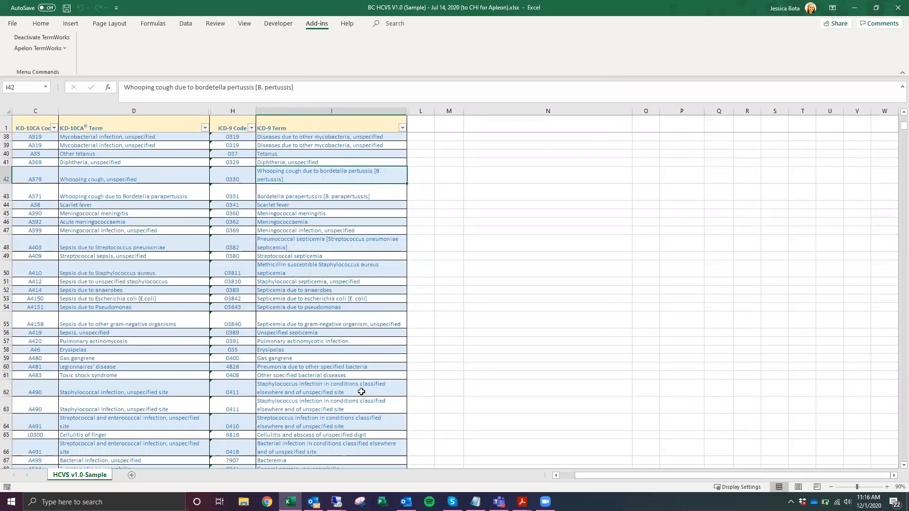
Open the TermWorks search for the term "Septicemia due to gram-negative organism, unspecified" in I55
{"action": "left_click", "coordinate": [344, 325]}
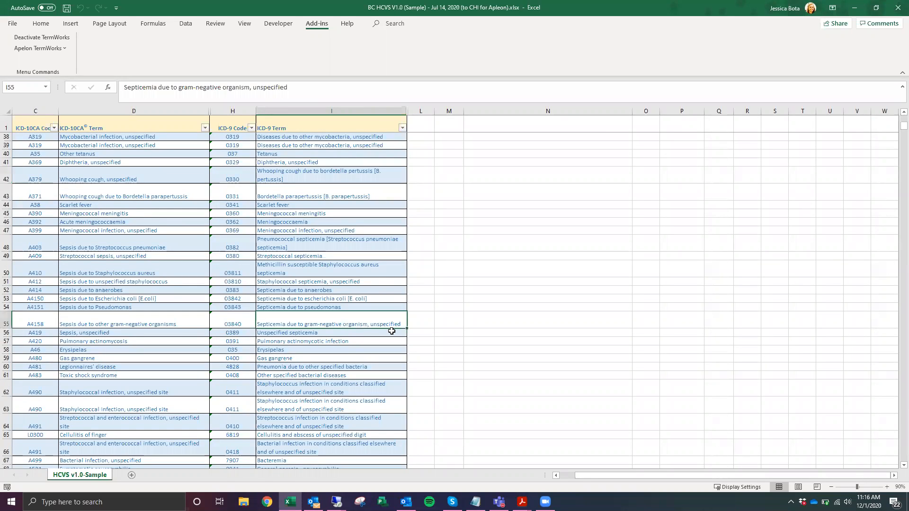
{"action": "right_click", "coordinate": [339, 322]}
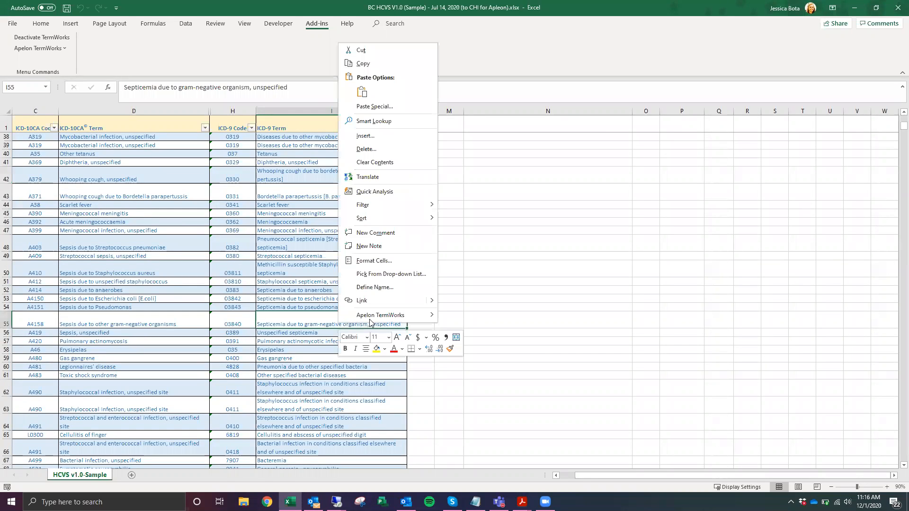
{"action": "left_click", "coordinate": [396, 327]}
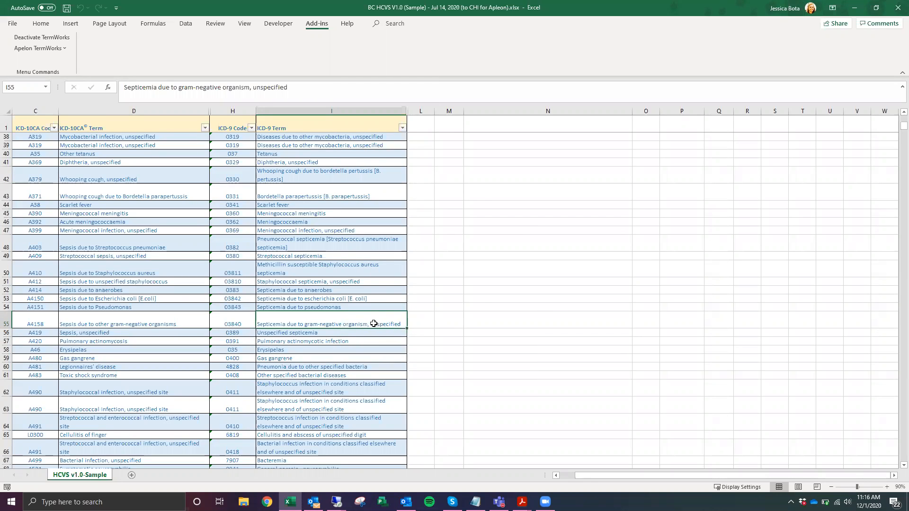
{"action": "right_click", "coordinate": [374, 326]}
{"action": "mouse_move", "coordinate": [381, 320]}
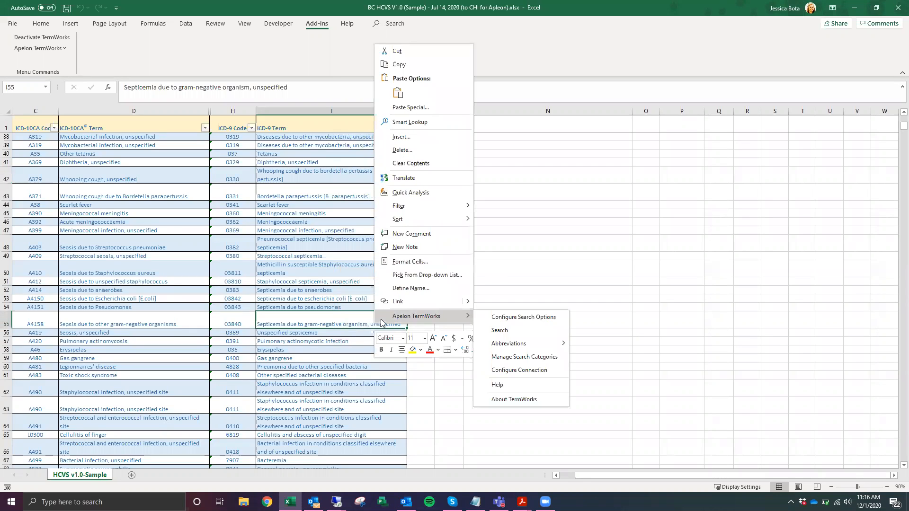
{"action": "left_click", "coordinate": [498, 333]}
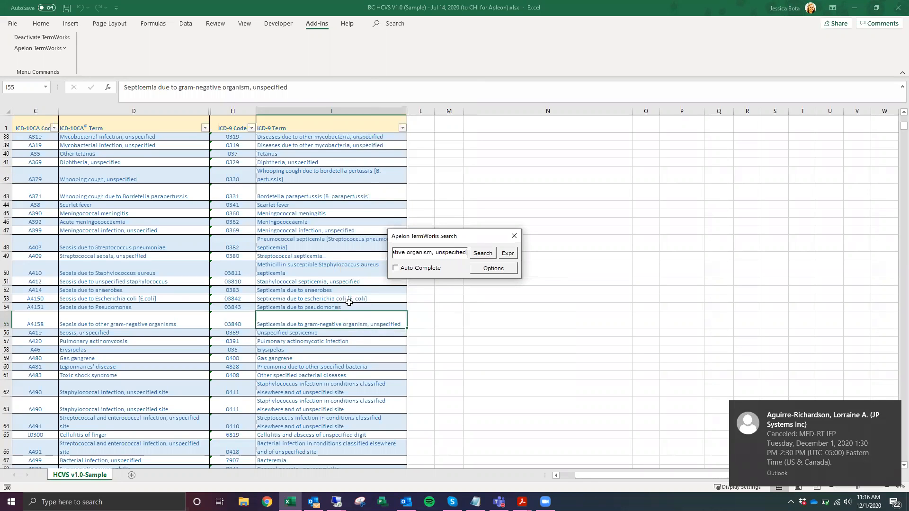
Put the $- operator before "unspecified" in the search string, run the search, and close the results after viewing them
{"action": "left_click_drag", "start_coordinate": [466, 252], "coordinate": [261, 332]}
{"action": "left_click_drag", "start_coordinate": [418, 252], "coordinate": [481, 255]}
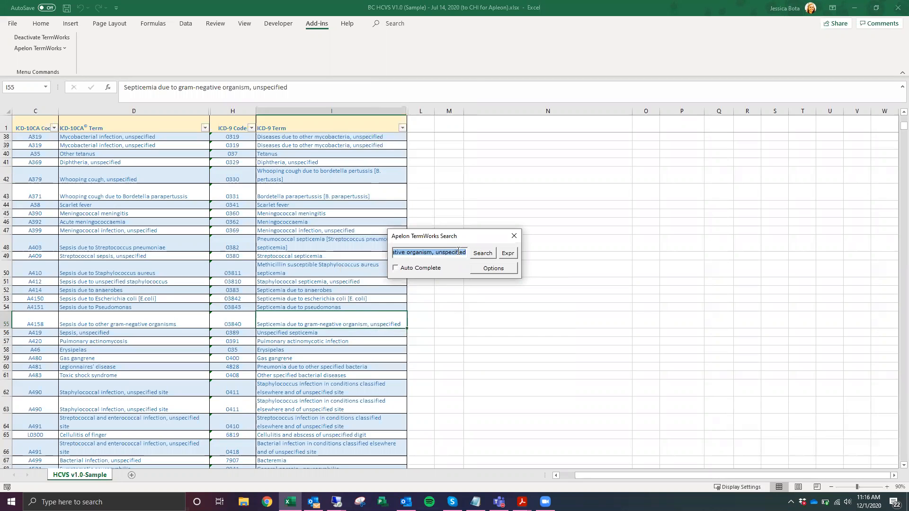
{"action": "left_click", "coordinate": [437, 252]}
{"action": "left_click_drag", "start_coordinate": [438, 252], "coordinate": [468, 253]}
{"action": "left_click", "coordinate": [450, 256]}
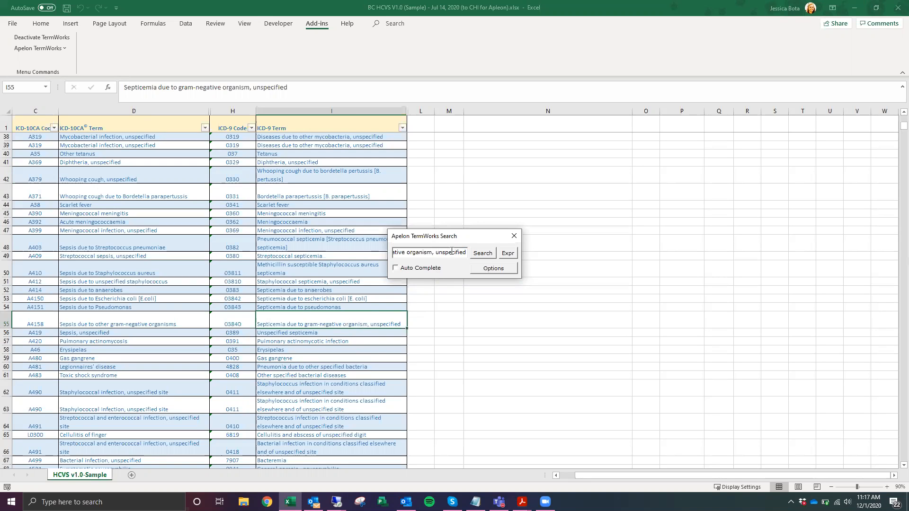
{"action": "type", "text": "$-"}
{"action": "left_click_drag", "start_coordinate": [436, 256], "coordinate": [463, 258]}
{"action": "left_click", "coordinate": [435, 259]}
{"action": "left_click", "coordinate": [494, 254]}
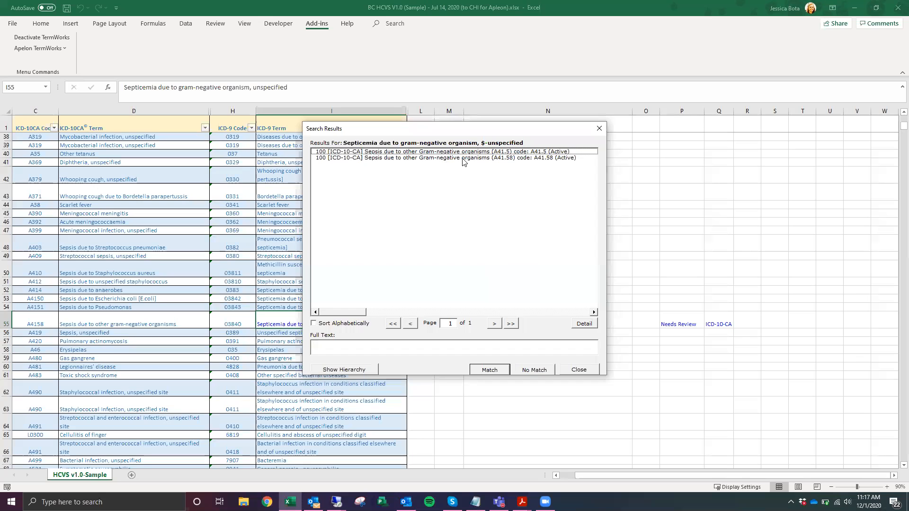
{"action": "left_click_drag", "start_coordinate": [411, 129], "coordinate": [478, 150]}
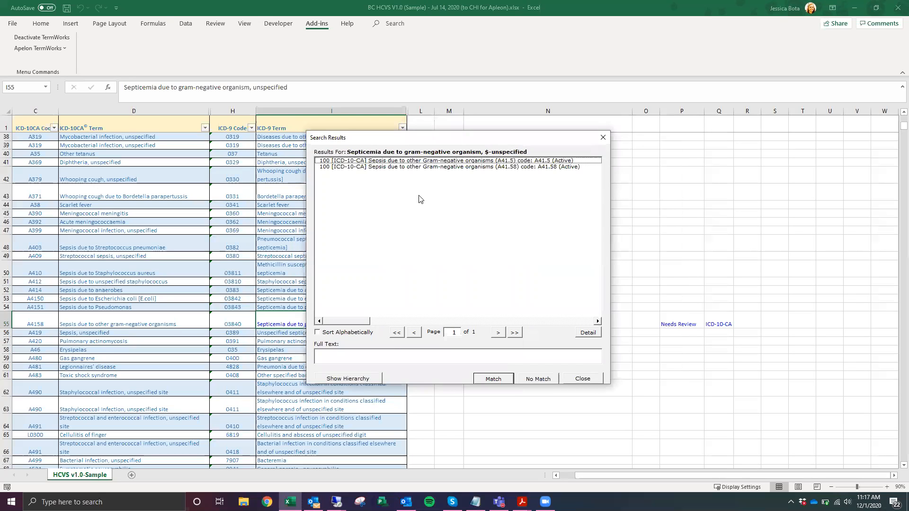
{"action": "left_click", "coordinate": [585, 379]}
Change the operator before "unspecified" to $+ in the search string and run the search again
{"action": "left_click", "coordinate": [433, 252]}
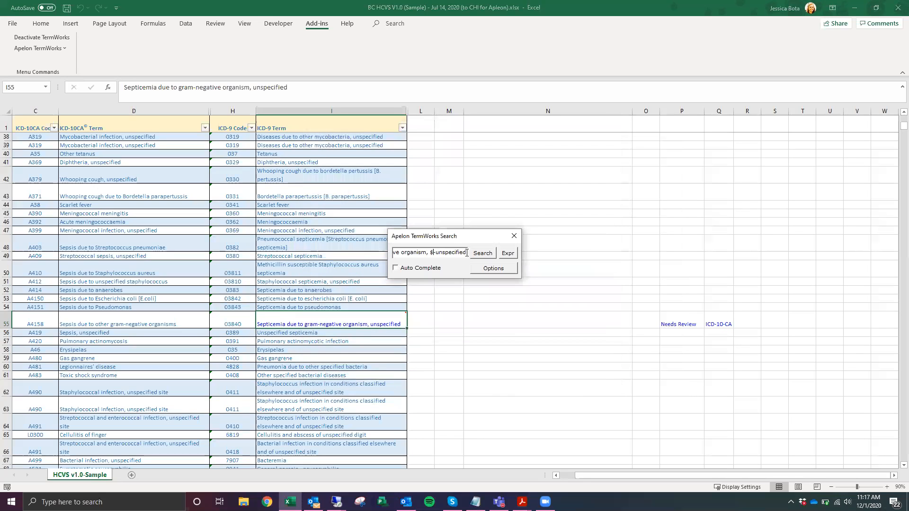
{"action": "type", "text": "+"}
{"action": "left_click", "coordinate": [484, 257]}
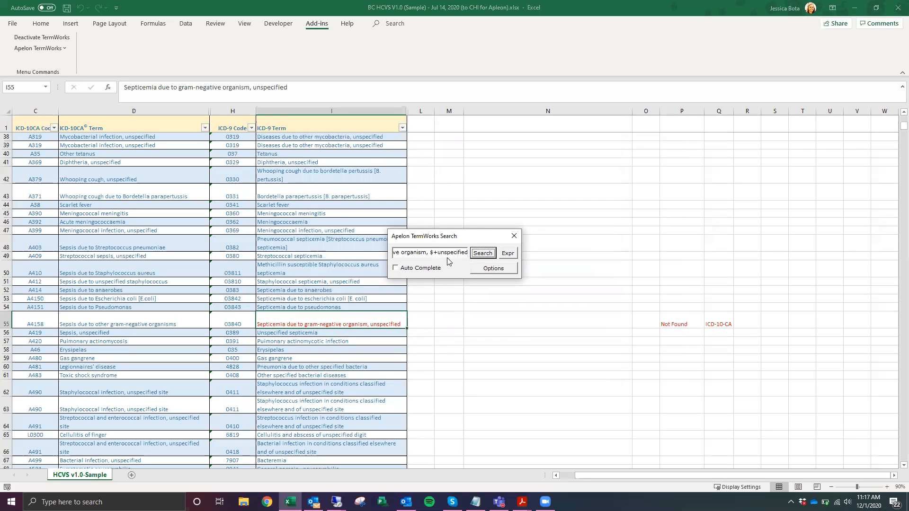
Lower the Score Cutoff in the TermWorks search options, apply it and rerun the $+unspecified search
{"action": "left_click", "coordinate": [42, 48]}
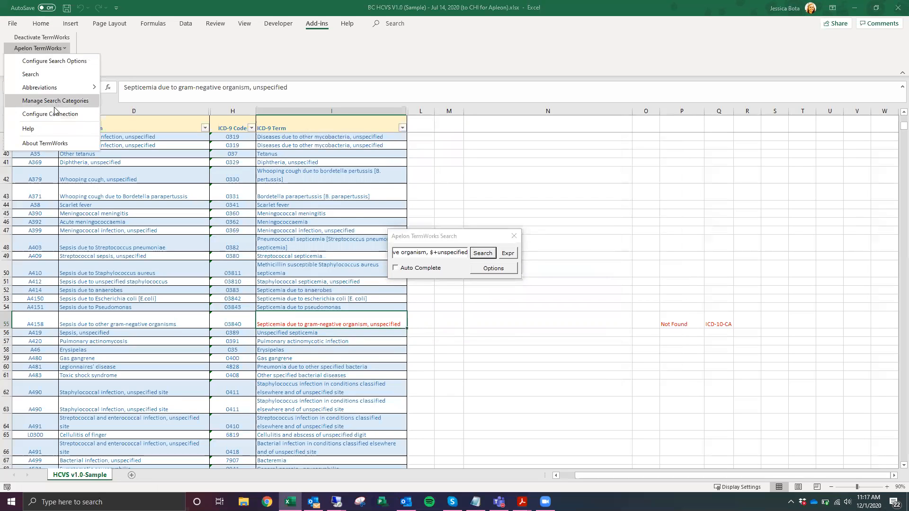
{"action": "left_click", "coordinate": [55, 61]}
{"action": "double_click", "coordinate": [481, 266]}
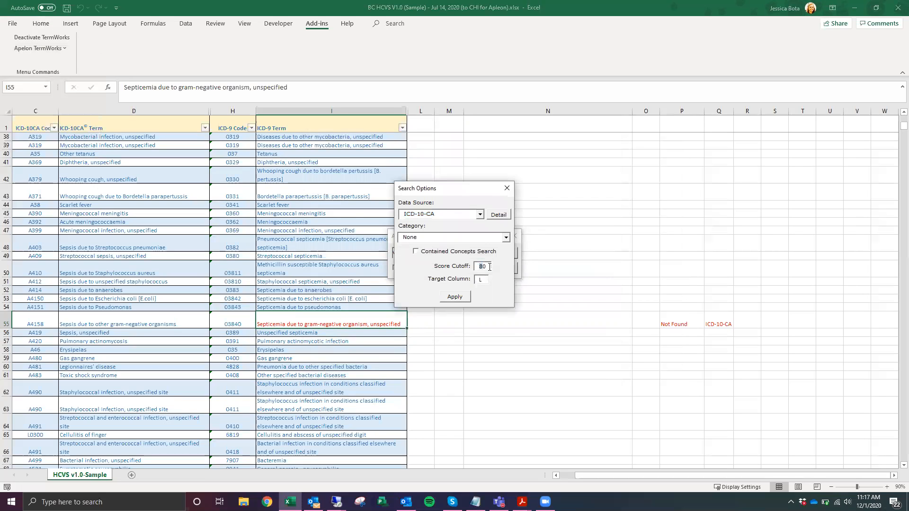
{"action": "left_click", "coordinate": [453, 297]}
{"action": "left_click", "coordinate": [483, 254]}
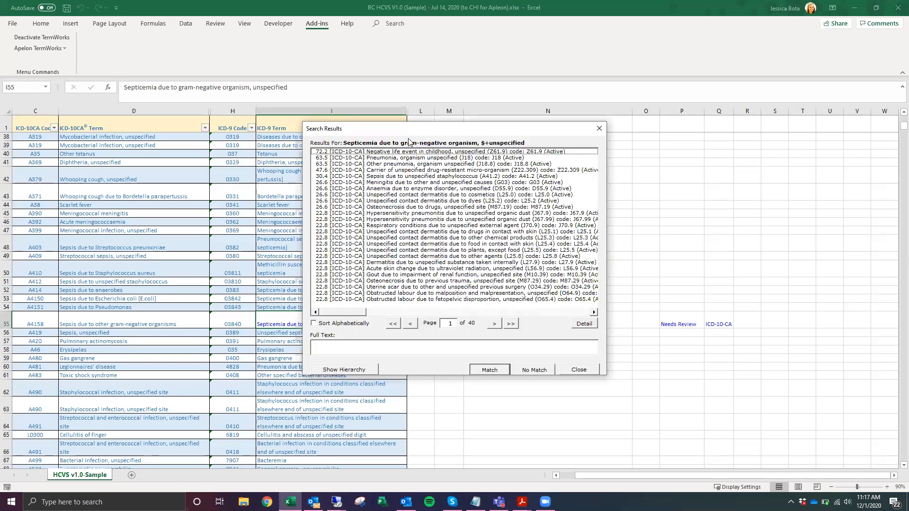
Examine the top-ranked Z61.9 result for the I55 term, and close the results and the search dialog without matching
{"action": "left_click_drag", "start_coordinate": [406, 131], "coordinate": [533, 205]}
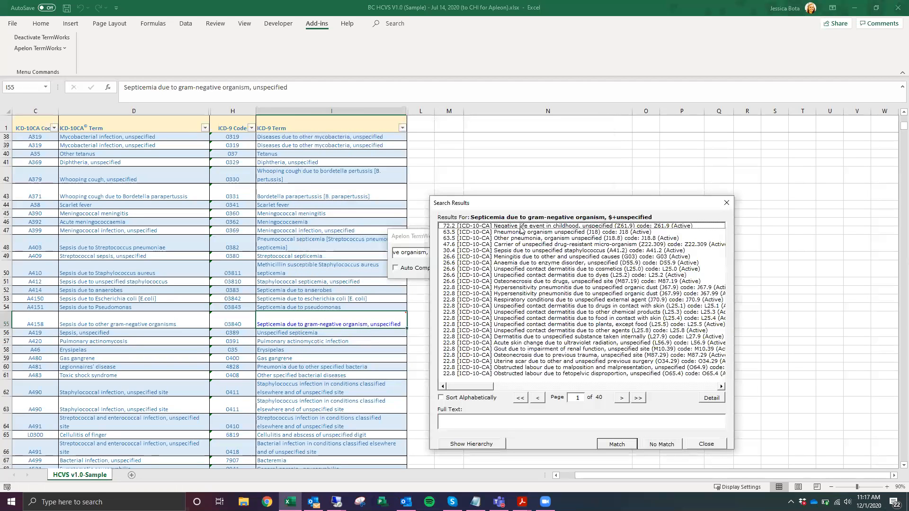
{"action": "left_click", "coordinate": [481, 238]}
{"action": "left_click", "coordinate": [453, 227]}
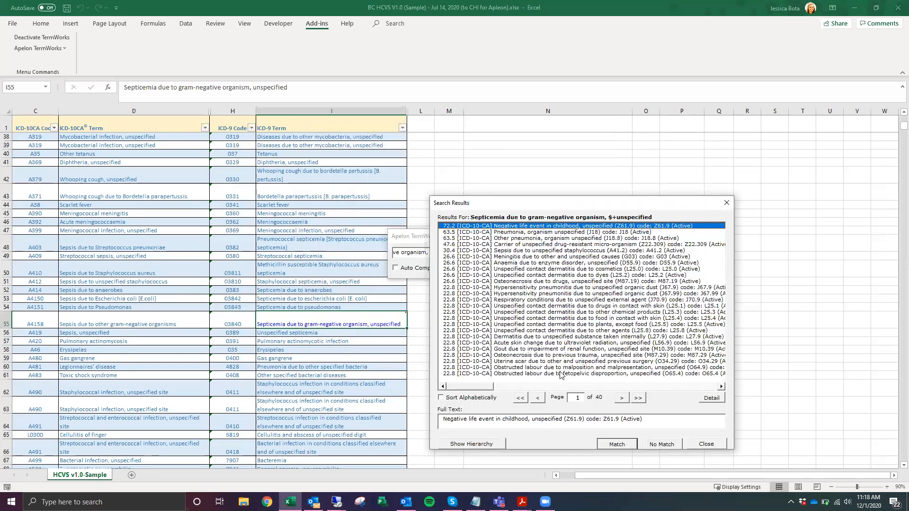
{"action": "left_click", "coordinate": [703, 445]}
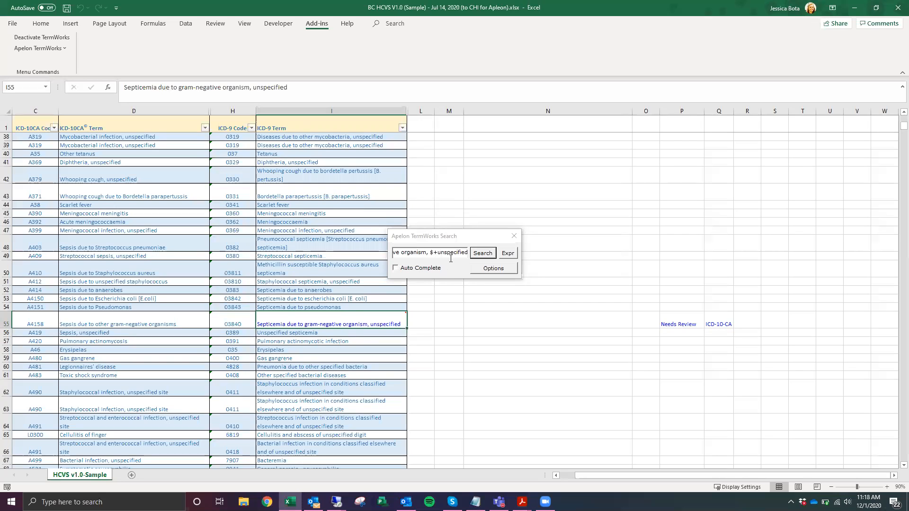
{"action": "left_click", "coordinate": [514, 236]}
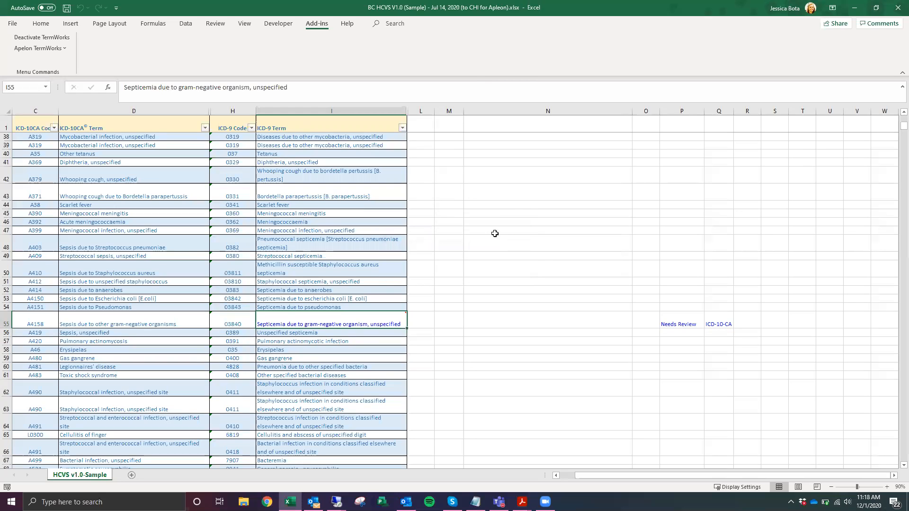
Open the TermWorks help document TermWorksUserGuide.pdf, accepting the file-opening warning
{"action": "left_click", "coordinate": [54, 49]}
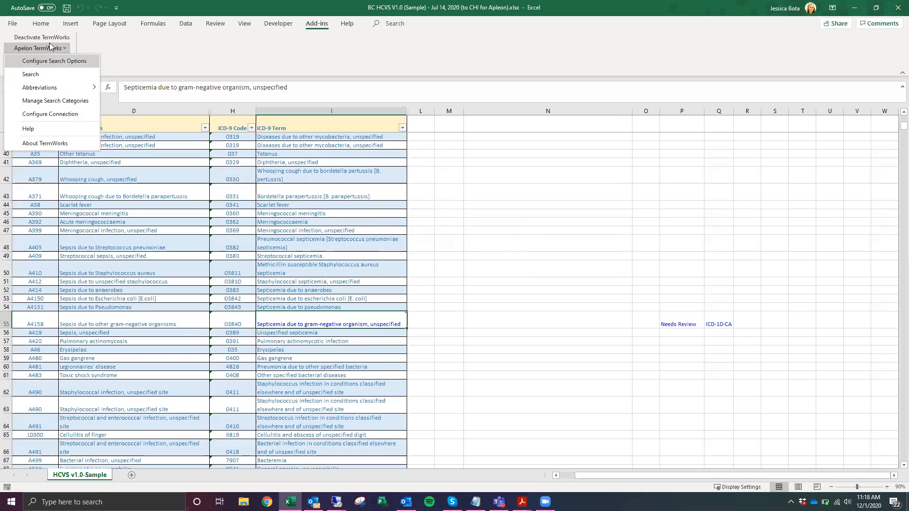
{"action": "left_click", "coordinate": [28, 128]}
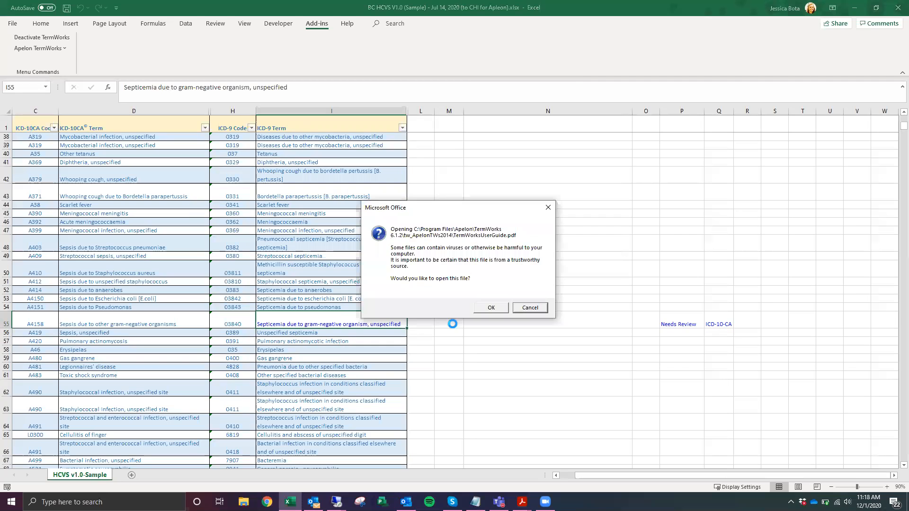
{"action": "left_click", "coordinate": [490, 306]}
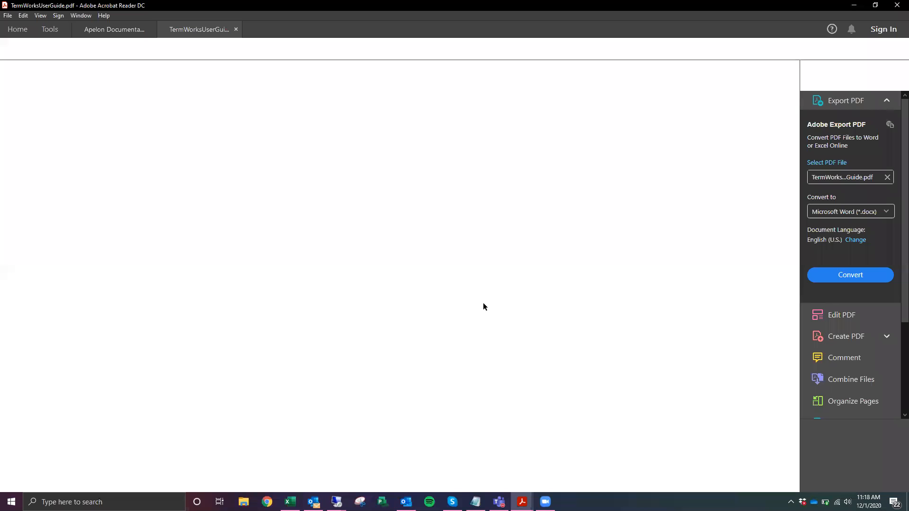
Search the TermWorks user guide for "operators"
{"action": "scroll", "coordinate": [484, 295], "scroll_direction": "down", "scroll_amount": 2}
{"action": "left_click_drag", "start_coordinate": [700, 81], "coordinate": [635, 81]}
{"action": "type", "text": "ope"}
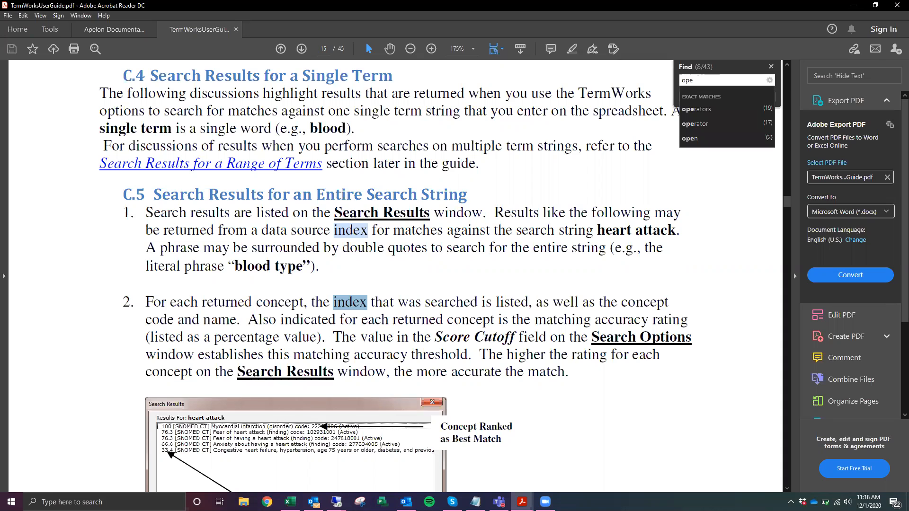
{"action": "type", "text": "rators"}
{"action": "key", "text": "Return"}
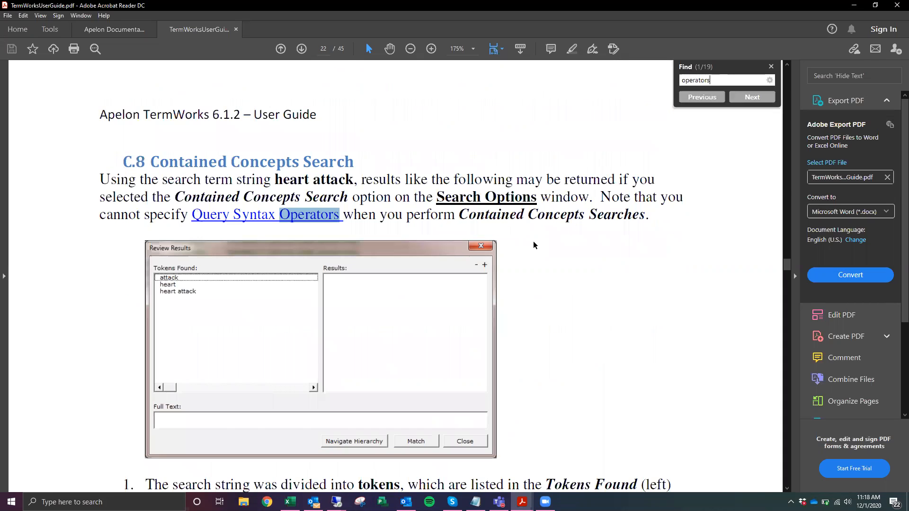
Search the user guide for "fuzzy" and review the Search String Operators entries in the table of contents
{"action": "scroll", "coordinate": [533, 241], "scroll_direction": "down", "scroll_amount": 5}
{"action": "scroll", "coordinate": [533, 242], "scroll_direction": "up", "scroll_amount": 4}
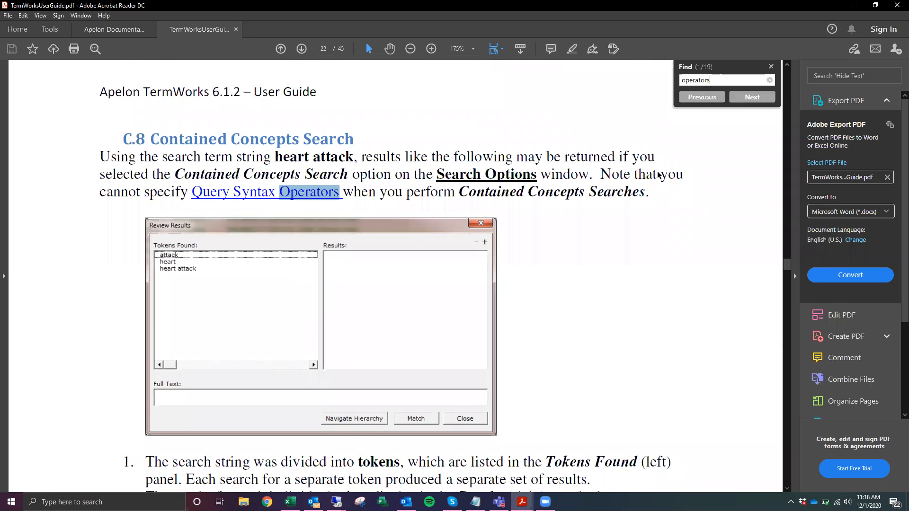
{"action": "scroll", "coordinate": [610, 170], "scroll_direction": "down", "scroll_amount": 3}
{"action": "key", "text": "ctrl+f"}
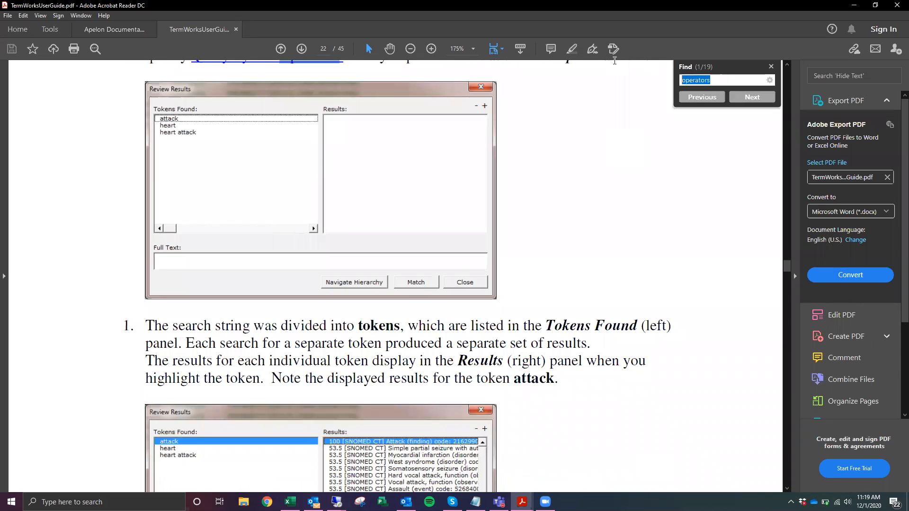
{"action": "type", "text": "fuzzy"}
{"action": "key", "text": "Return"}
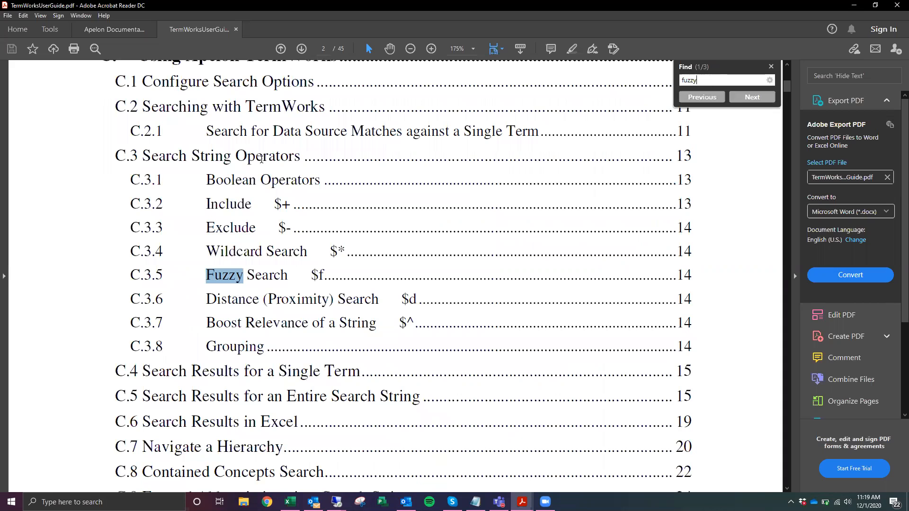
{"action": "left_click", "coordinate": [261, 157]}
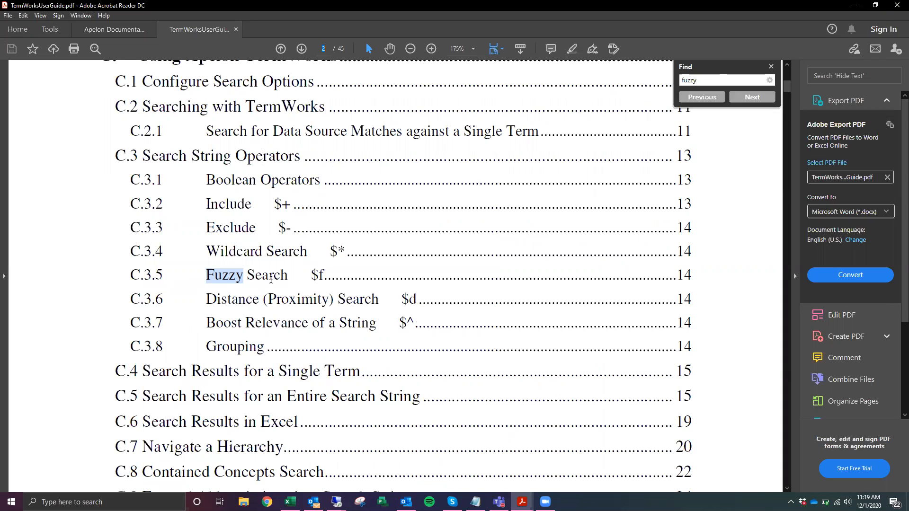
{"action": "left_click_drag", "start_coordinate": [326, 274], "coordinate": [207, 280]}
{"action": "left_click", "coordinate": [375, 264]}
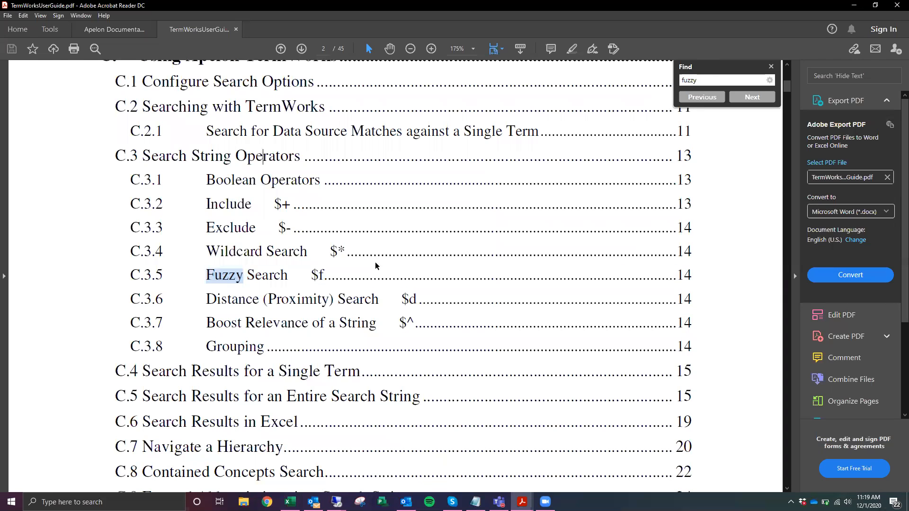
Return to the Excel workbook, reopen the stored search results for the I55 term and close them without matching
{"action": "left_click", "coordinate": [896, 5]}
{"action": "left_click", "coordinate": [504, 269]}
{"action": "left_click", "coordinate": [855, 7]}
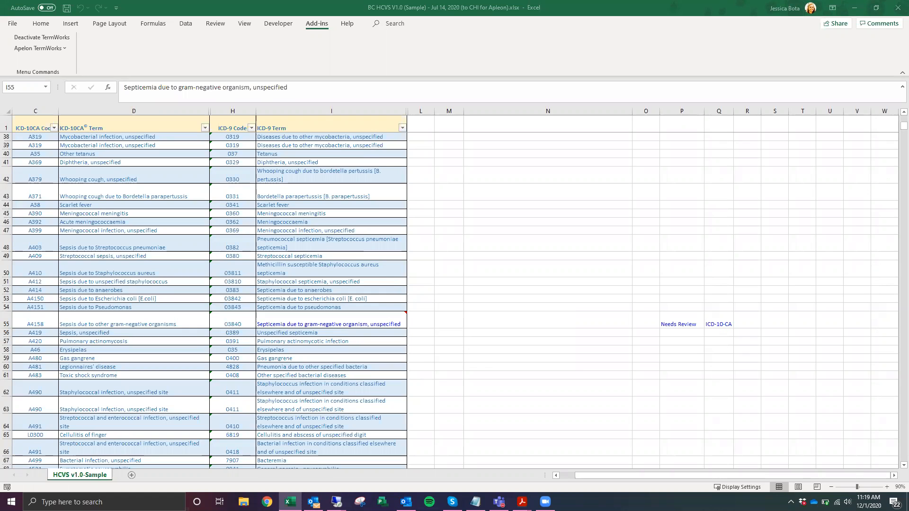
{"action": "double_click", "coordinate": [378, 324]}
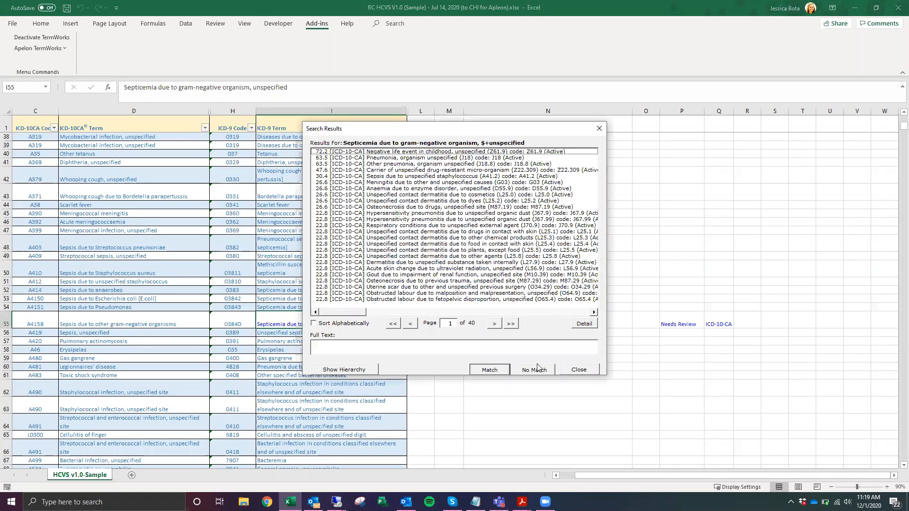
{"action": "left_click", "coordinate": [595, 370]}
Try the $+ operator on "unspecified" in a TermWorks search for the I55 term, and dismiss the search dialog
{"action": "right_click", "coordinate": [341, 325]}
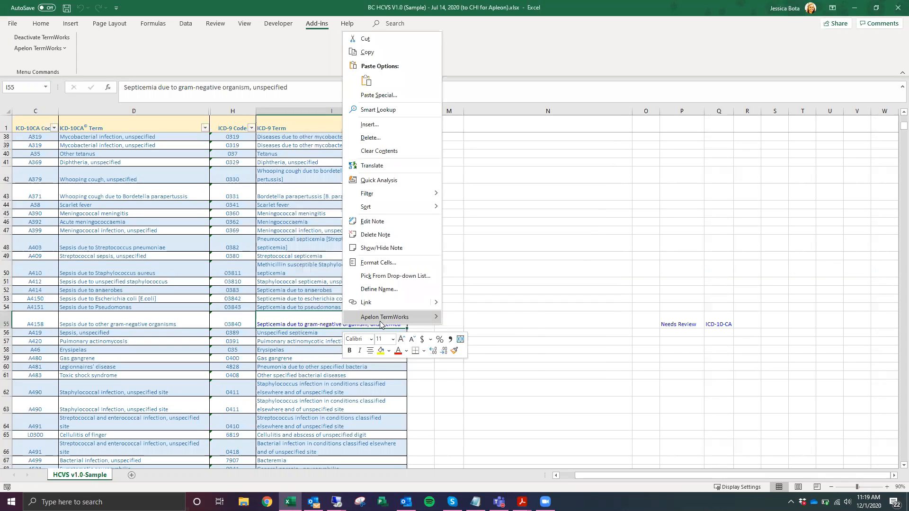
{"action": "mouse_move", "coordinate": [383, 318]}
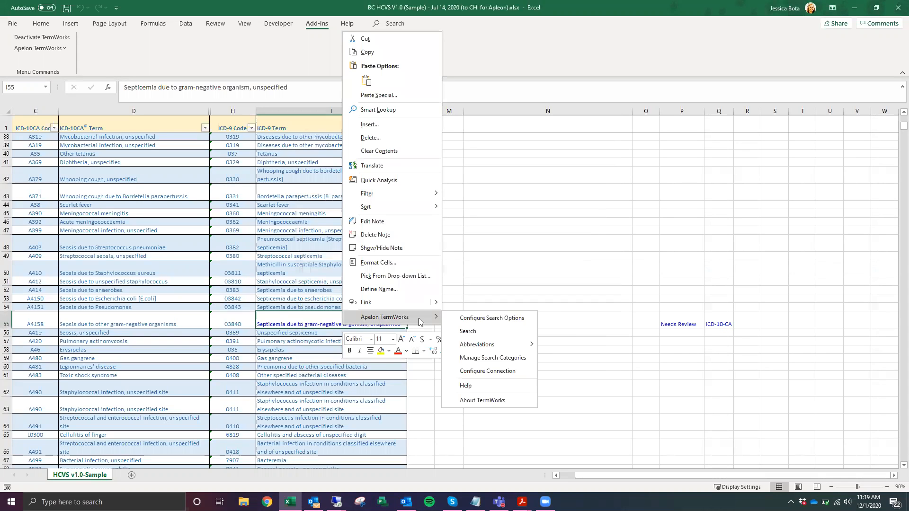
{"action": "left_click", "coordinate": [468, 332]}
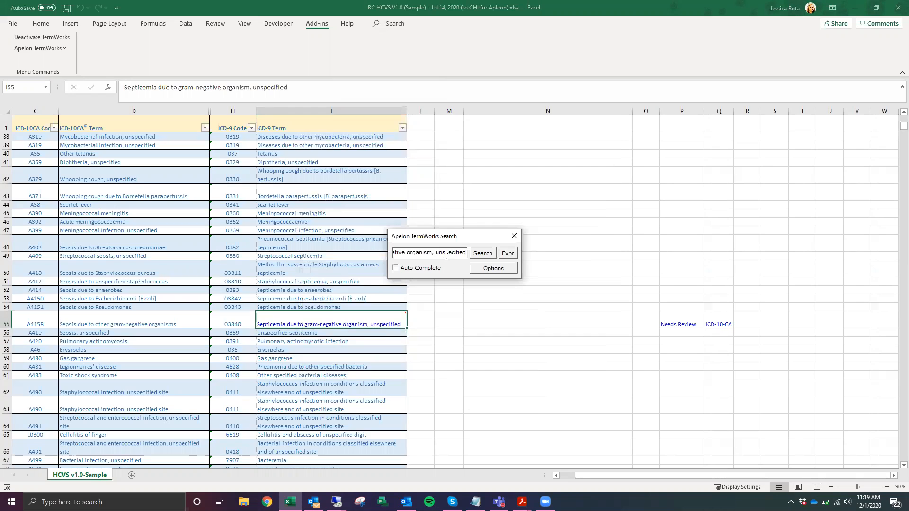
{"action": "type", "text": "$+"}
{"action": "double_click", "coordinate": [450, 253]}
{"action": "left_click", "coordinate": [469, 255]}
{"action": "left_click", "coordinate": [514, 236]}
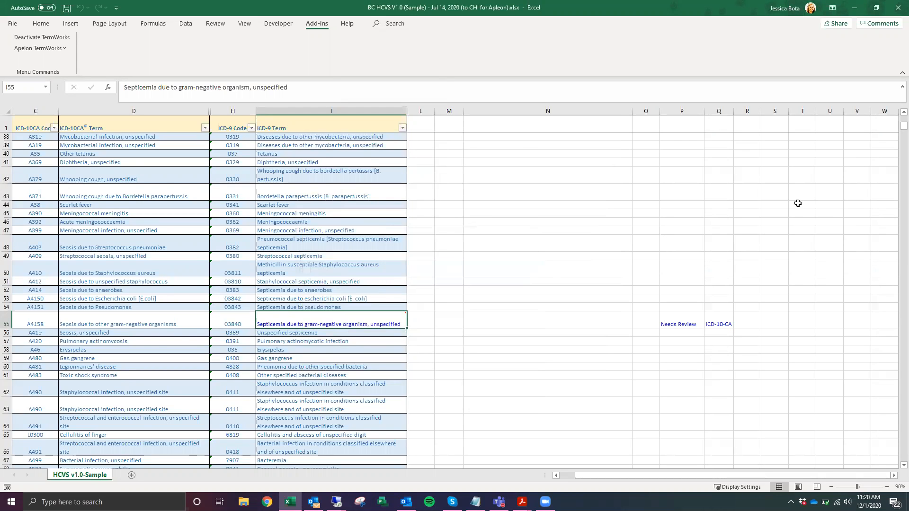
Open a TermWorks search for the "heart attack" term in cell I2034
{"action": "scroll", "coordinate": [850, 175], "scroll_direction": "down", "scroll_amount": 3}
{"action": "scroll", "coordinate": [851, 175], "scroll_direction": "down", "scroll_amount": 4}
{"action": "left_click_drag", "start_coordinate": [903, 130], "coordinate": [584, 417]}
{"action": "scroll", "coordinate": [645, 410], "scroll_direction": "down", "scroll_amount": 12}
{"action": "left_click_drag", "start_coordinate": [903, 434], "coordinate": [895, 458]}
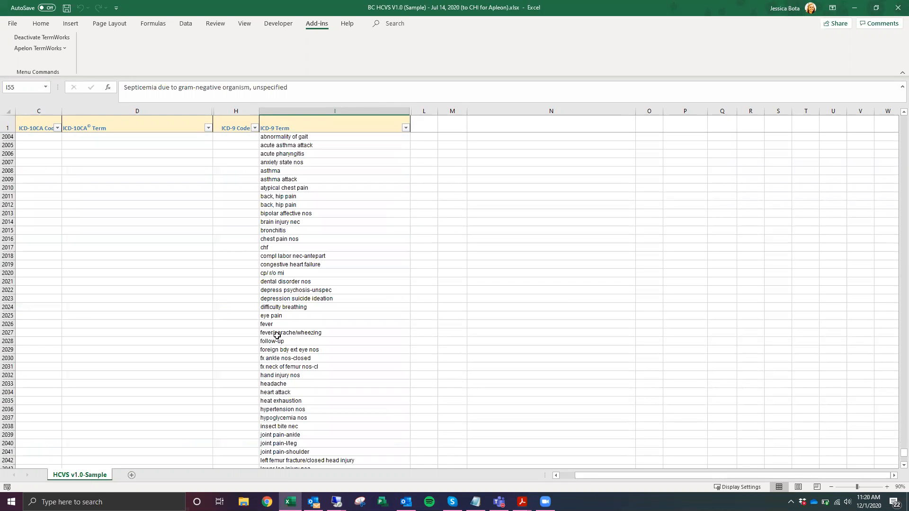
{"action": "left_click", "coordinate": [281, 394]}
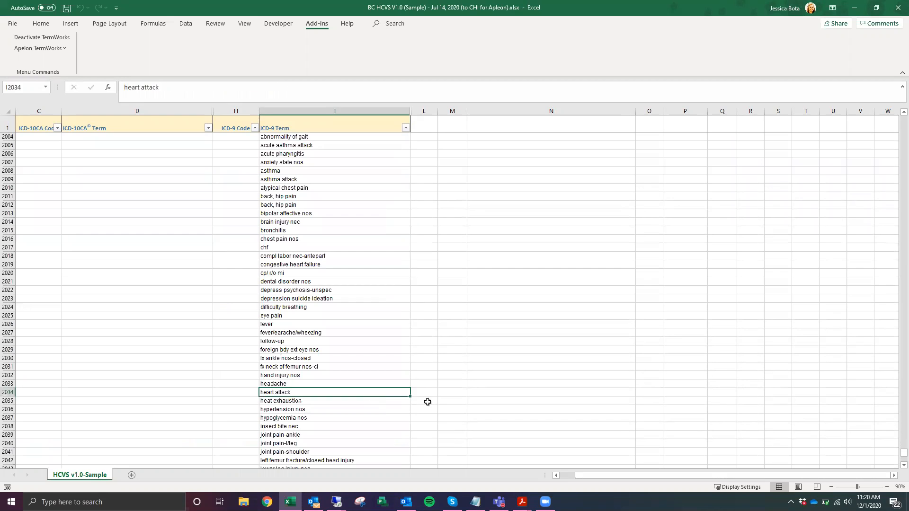
{"action": "right_click", "coordinate": [296, 394]}
{"action": "mouse_move", "coordinate": [360, 386]}
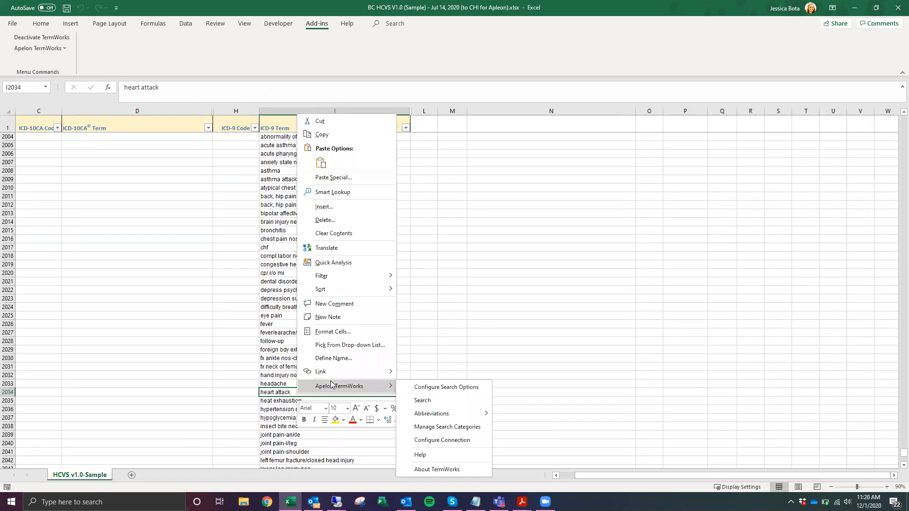
{"action": "left_click", "coordinate": [445, 400]}
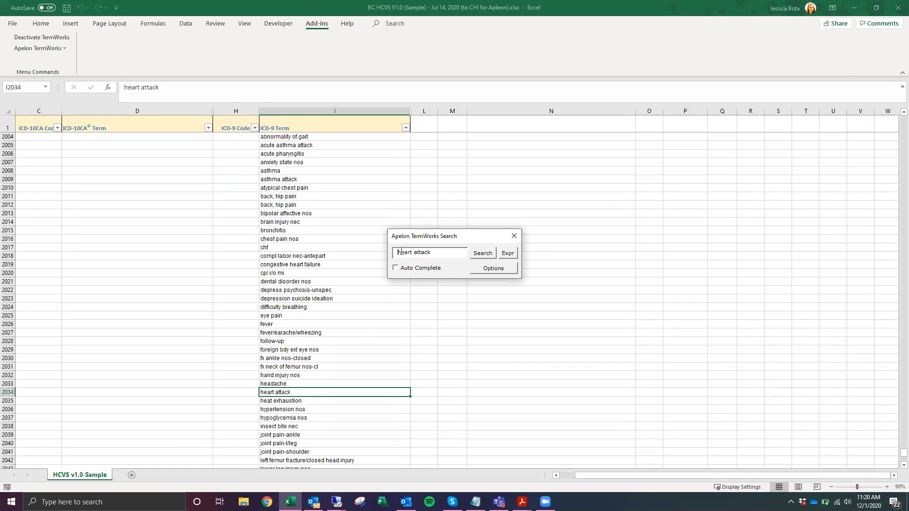
Replace the search text with {heart $OR lung} $AND transplant and run the search
{"action": "type", "text": "*"}
{"action": "left_click", "coordinate": [417, 253]}
{"action": "type", "text": "$OR lung}"}
{"action": "double_click", "coordinate": [450, 252]}
{"action": "left_click", "coordinate": [458, 253]}
{"action": "double_click", "coordinate": [457, 252]}
{"action": "type", "text": "$AND transplant"}
{"action": "left_click_drag", "start_coordinate": [466, 252], "coordinate": [381, 252]}
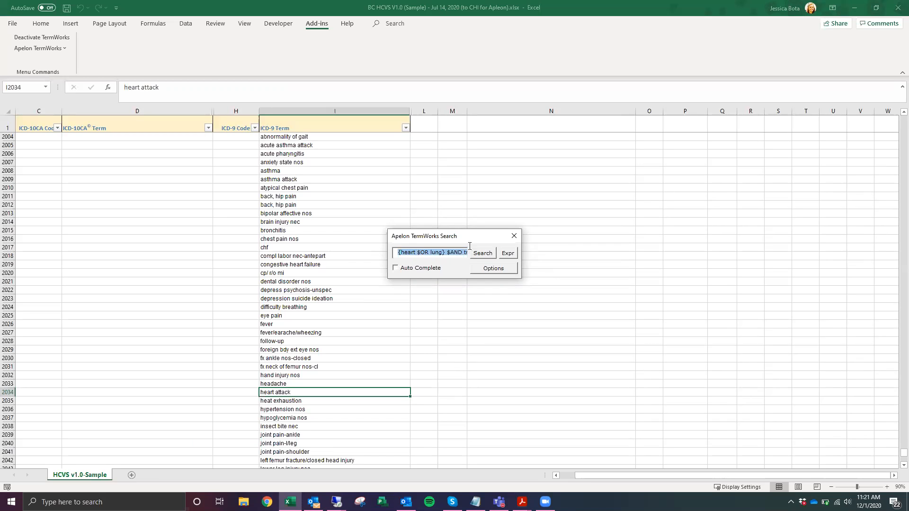
{"action": "left_click", "coordinate": [417, 253]}
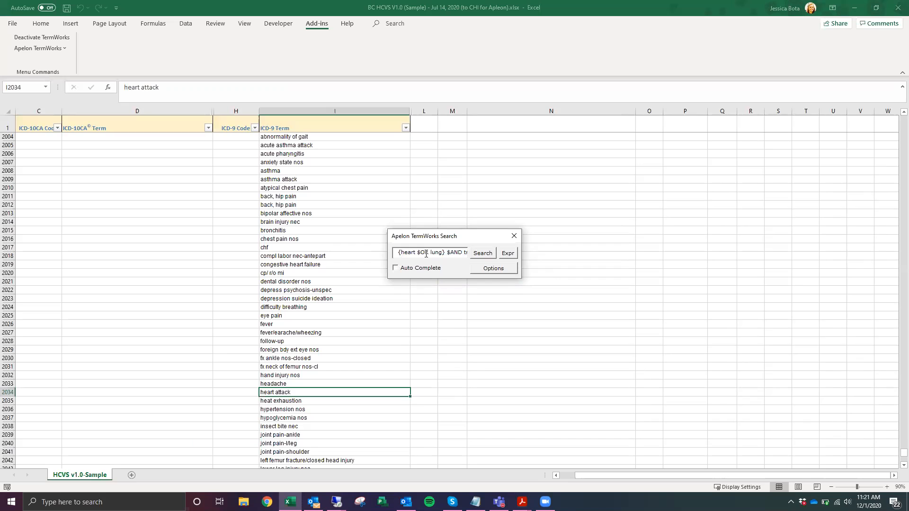
{"action": "left_click_drag", "start_coordinate": [431, 253], "coordinate": [472, 253]}
{"action": "type", "text": "lant"}
{"action": "left_click", "coordinate": [489, 258]}
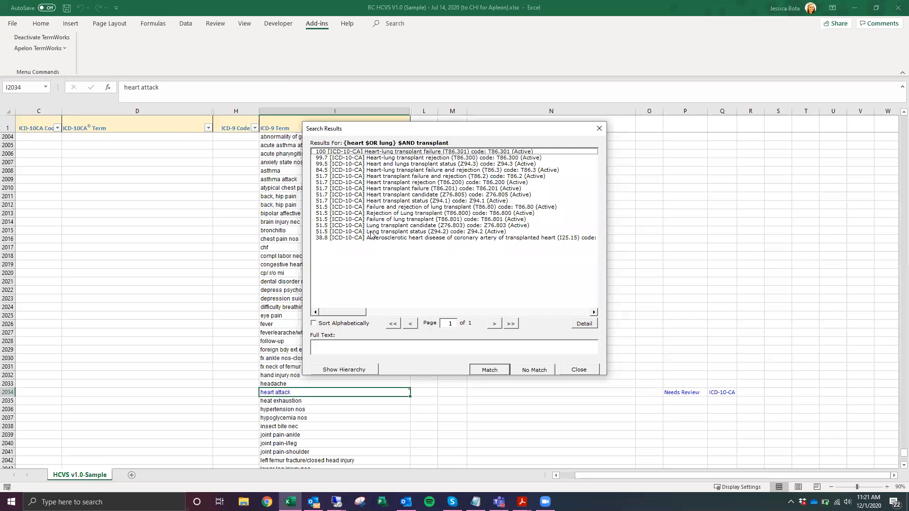
Examine the T86.2 heart and Z76.803 lung transplant results, and close the results and the search dialog without matching
{"action": "left_click", "coordinate": [393, 177]}
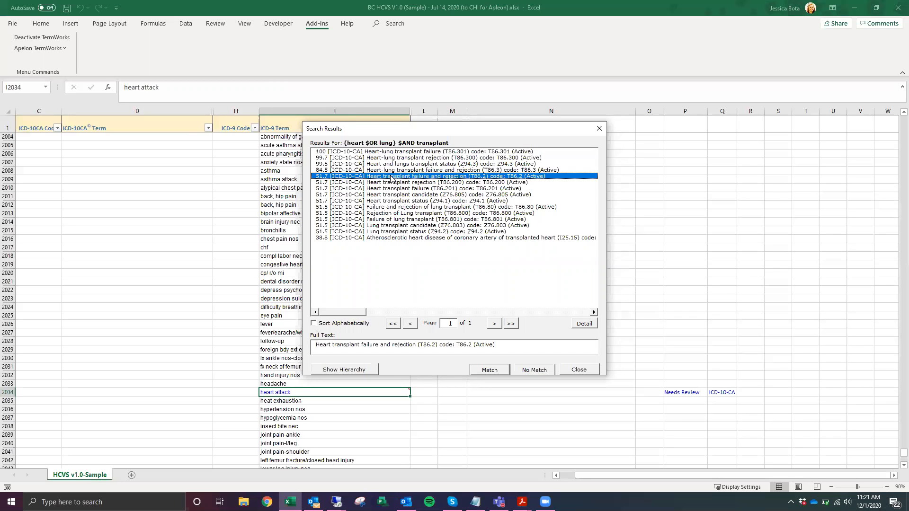
{"action": "left_click", "coordinate": [384, 226]}
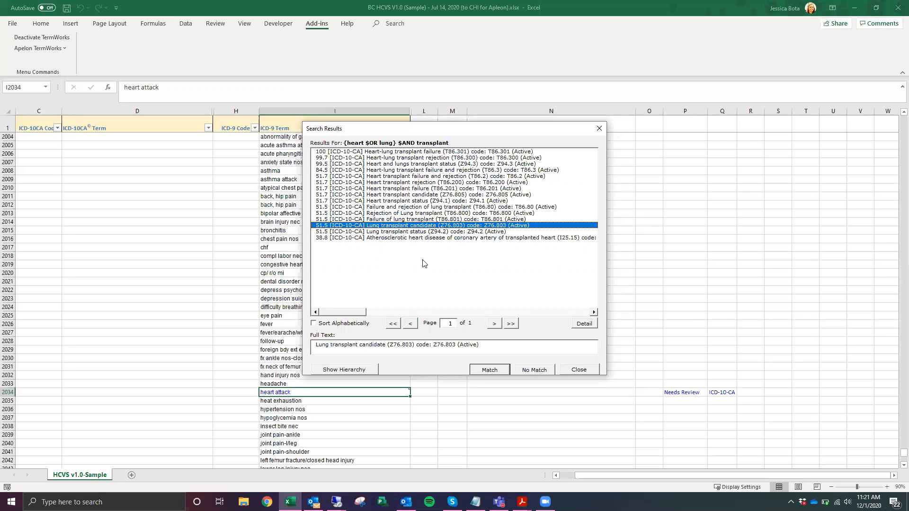
{"action": "left_click", "coordinate": [577, 370]}
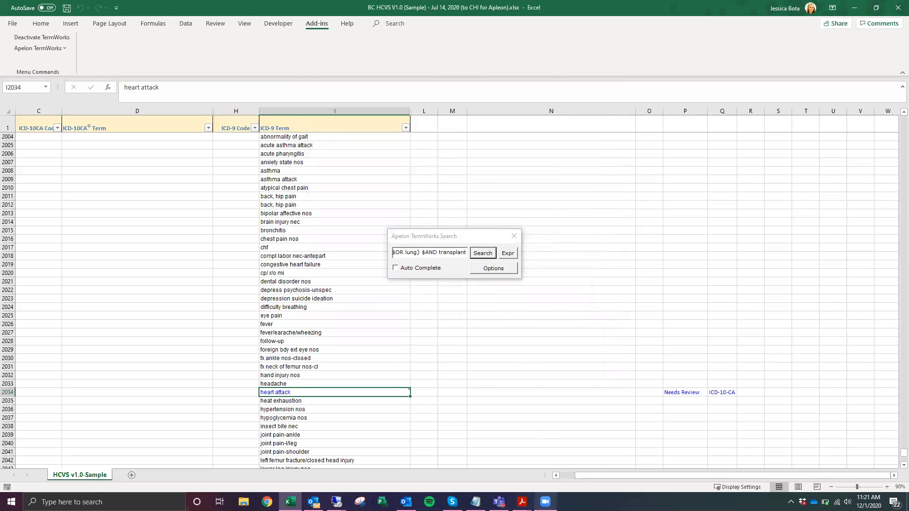
{"action": "mouse_move", "coordinate": [546, 502]}
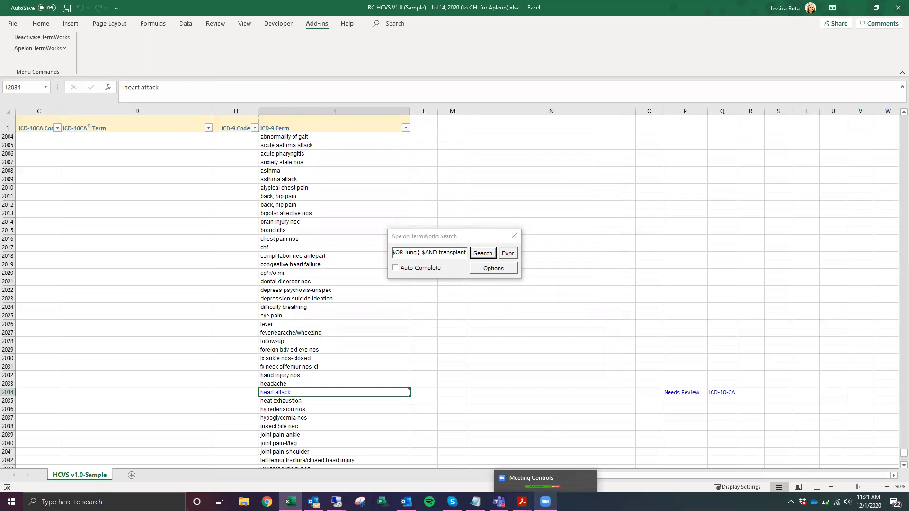
{"action": "left_click", "coordinate": [546, 482]}
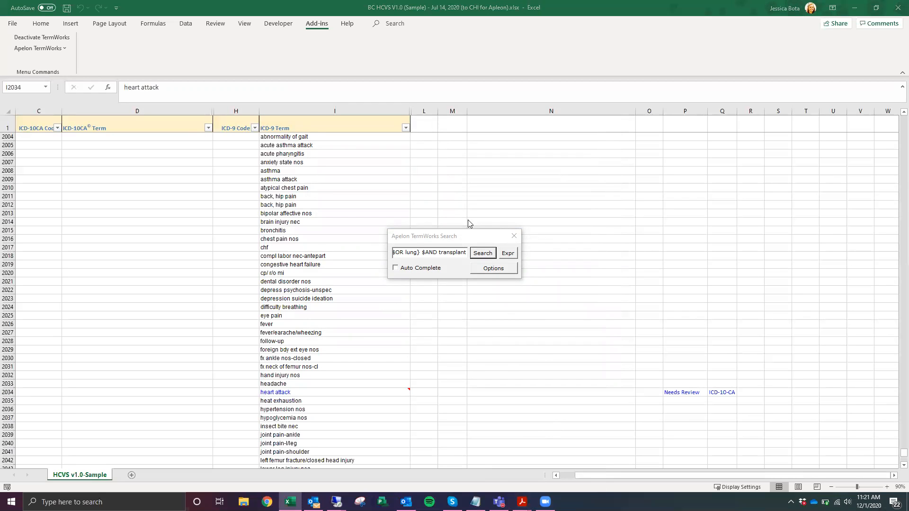
{"action": "left_click", "coordinate": [514, 236]}
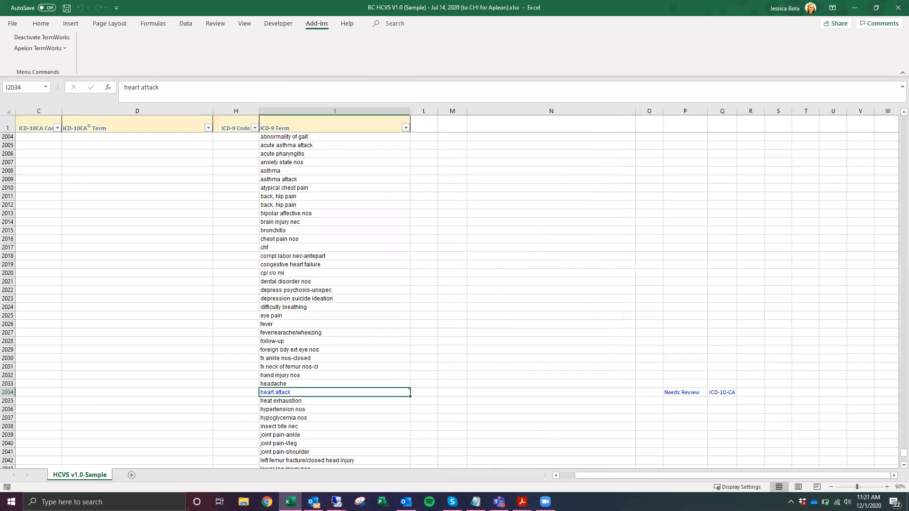
Go back to the first rows, review the note of candidate matches on the I10 term and open its stored results
{"action": "scroll", "coordinate": [474, 356], "scroll_direction": "up", "scroll_amount": 10}
{"action": "left_click_drag", "start_coordinate": [893, 79], "coordinate": [895, 109]}
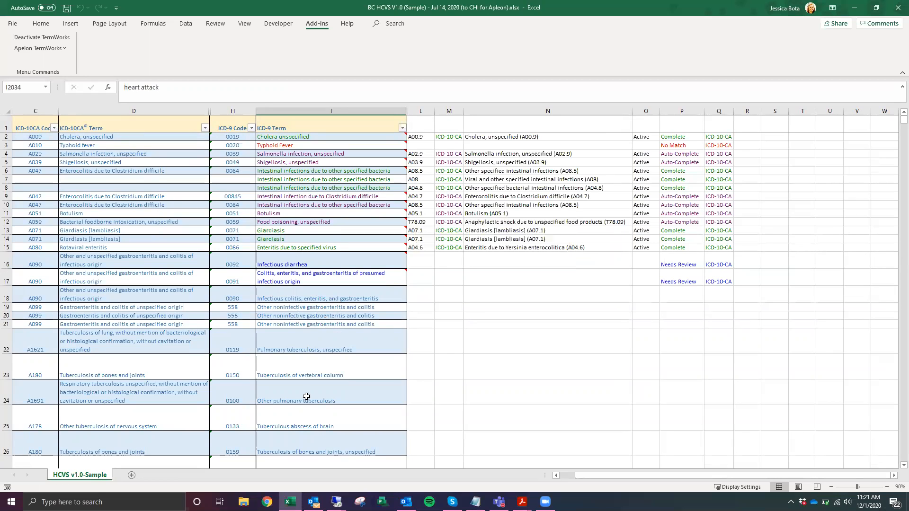
{"action": "left_click", "coordinate": [278, 352]}
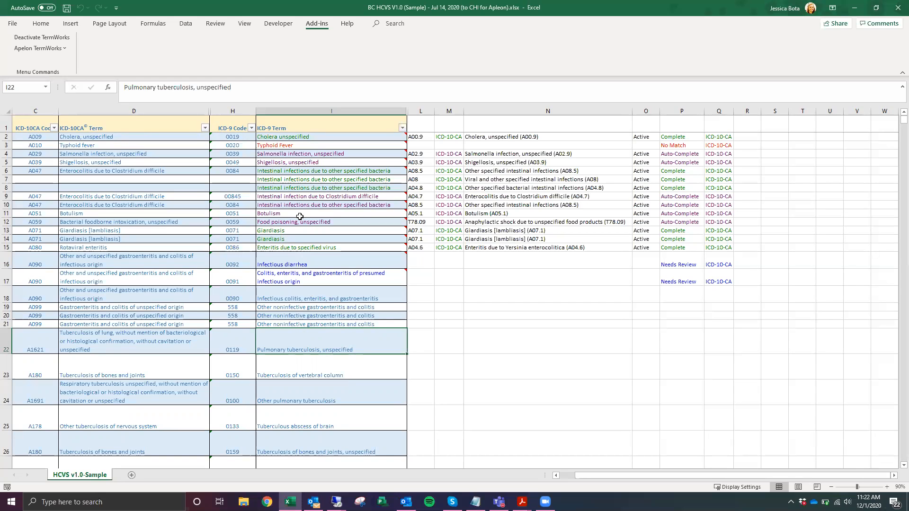
{"action": "left_click", "coordinate": [319, 207]}
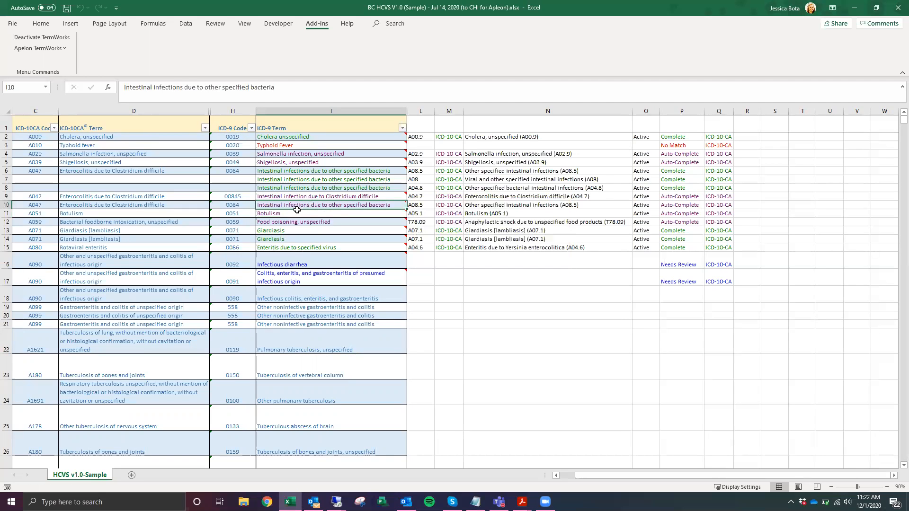
{"action": "mouse_move", "coordinate": [299, 207]}
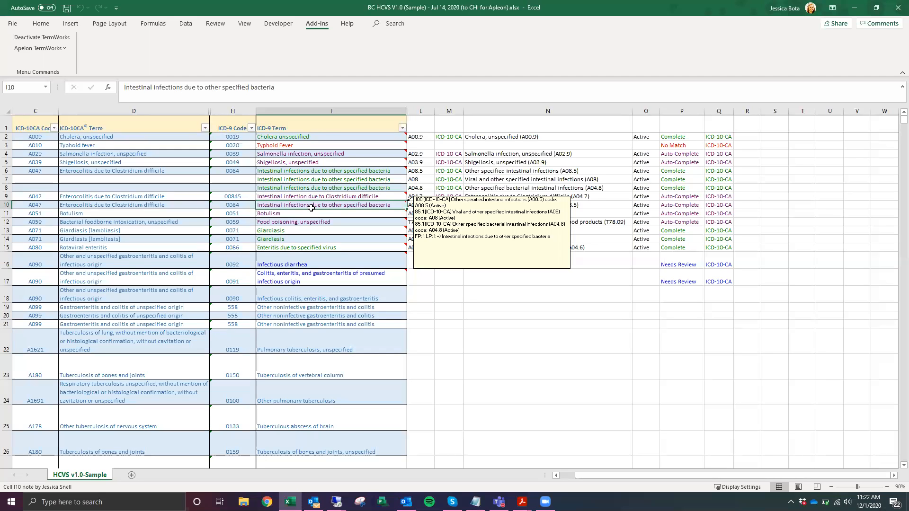
{"action": "double_click", "coordinate": [311, 207]}
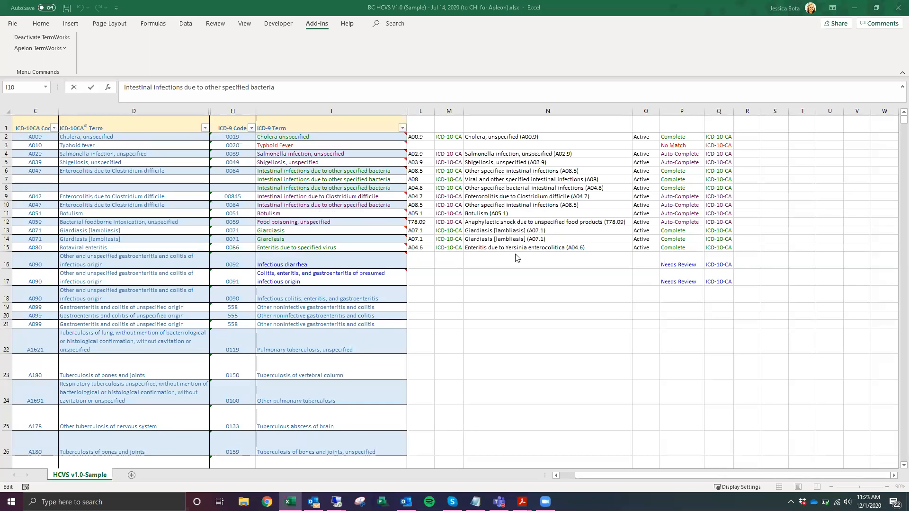
Select the Cholera unspecified term in I2 and open the TermWorks search category manager for the ICD-10-CA data source
{"action": "left_click_drag", "start_coordinate": [290, 137], "coordinate": [322, 136]}
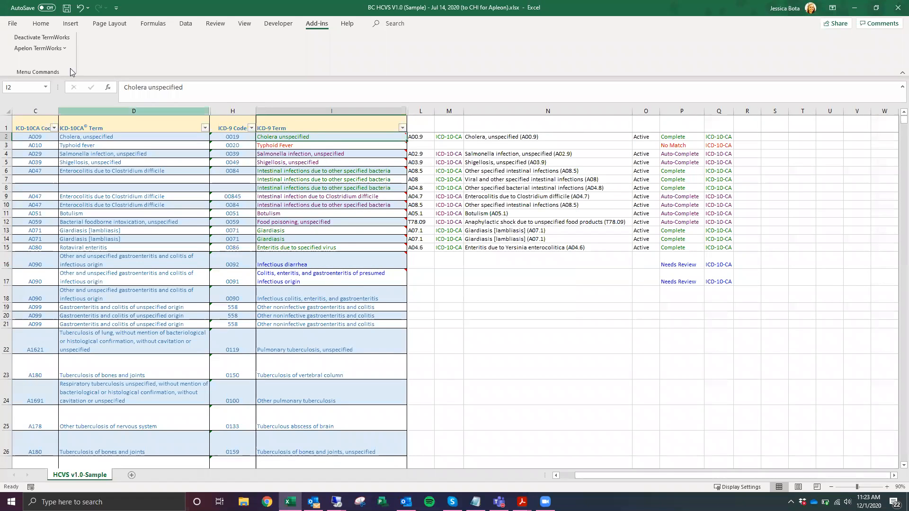
{"action": "left_click", "coordinate": [54, 51]}
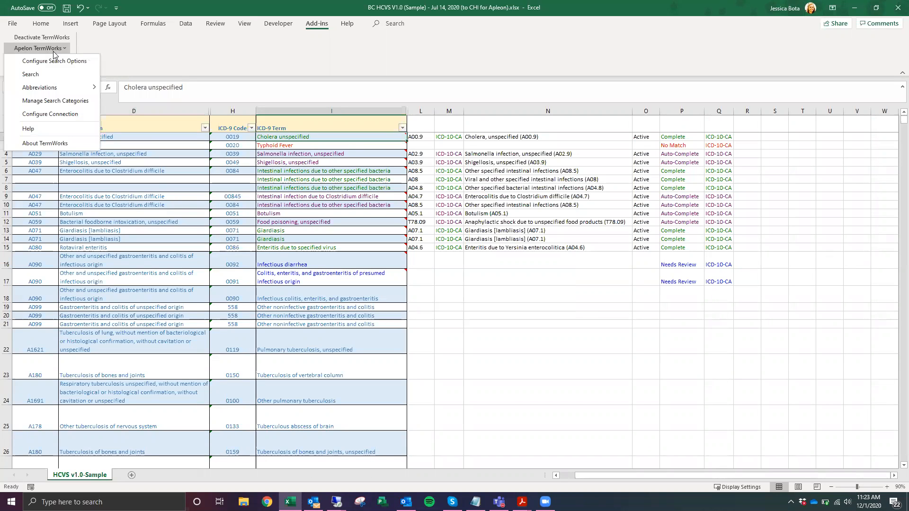
{"action": "left_click", "coordinate": [50, 100]}
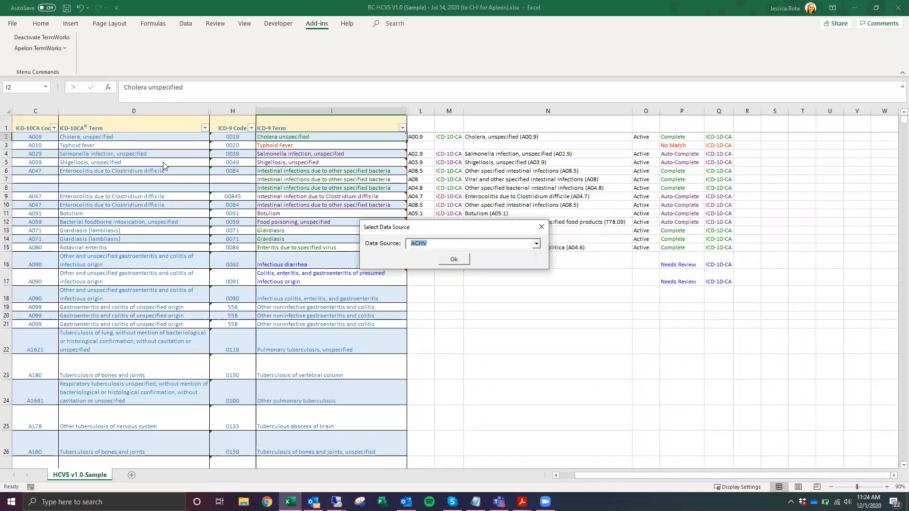
{"action": "left_click", "coordinate": [437, 248]}
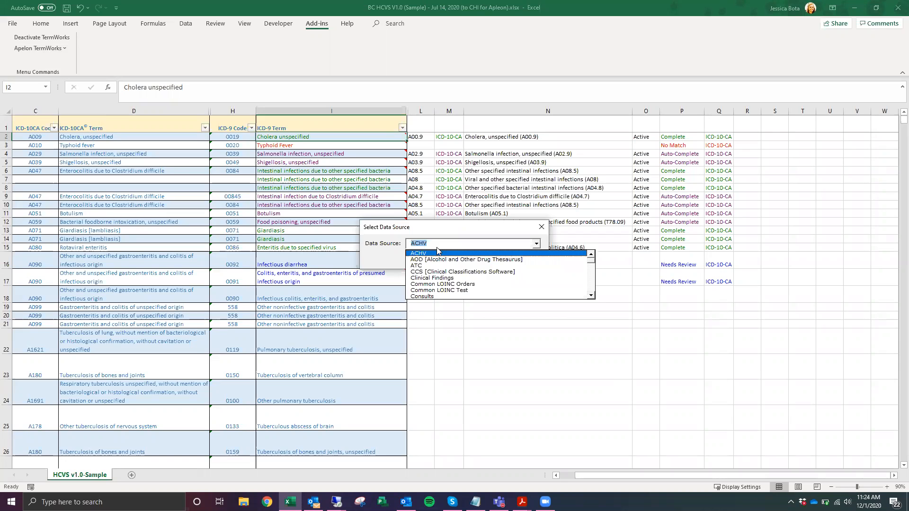
{"action": "scroll", "coordinate": [474, 275], "scroll_direction": "down", "scroll_amount": 5}
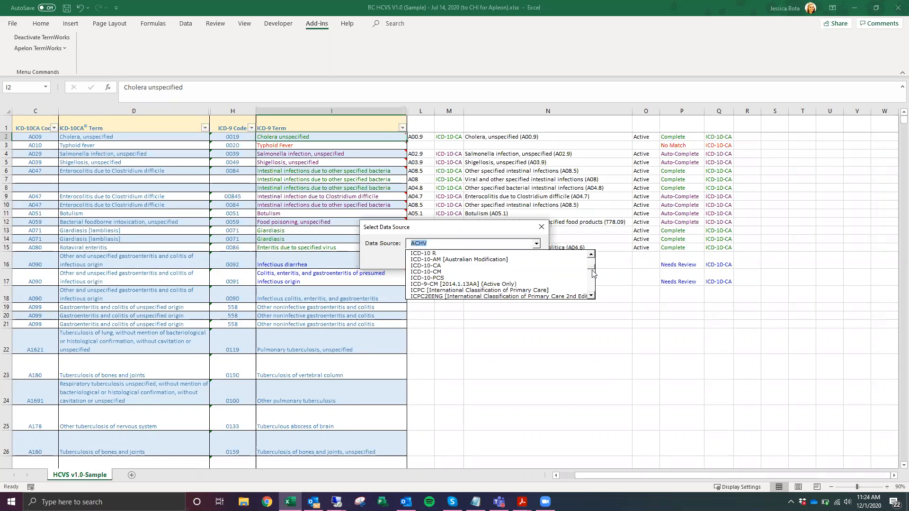
{"action": "left_click", "coordinate": [437, 272]}
{"action": "left_click", "coordinate": [453, 259]}
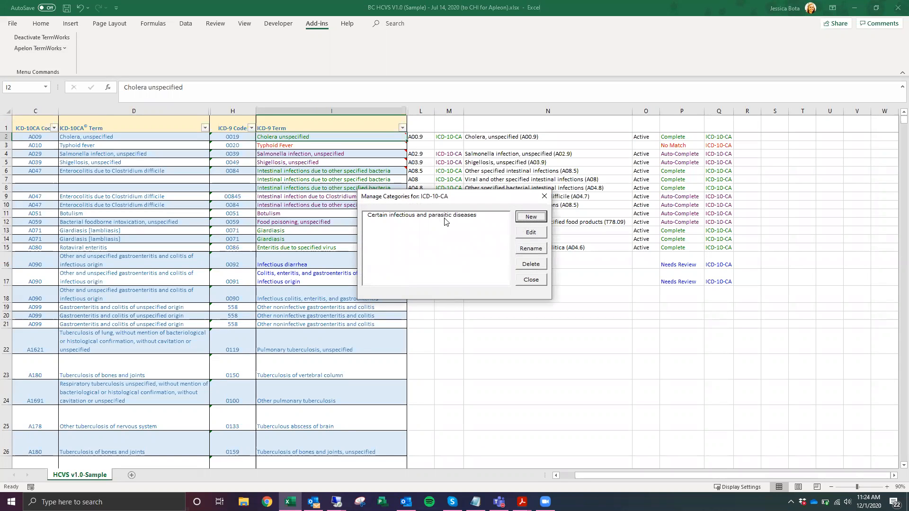
Create a new ICD-10-CA search category named "Inections and Parasitic Diseases"
{"action": "left_click", "coordinate": [532, 218]}
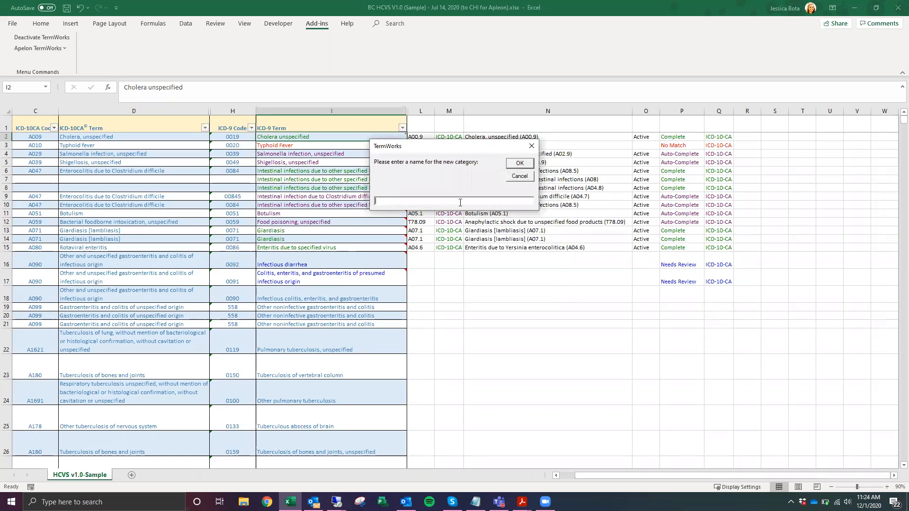
{"action": "type", "text": "Inections and Parasitic Diseases"}
{"action": "left_click", "coordinate": [529, 168]}
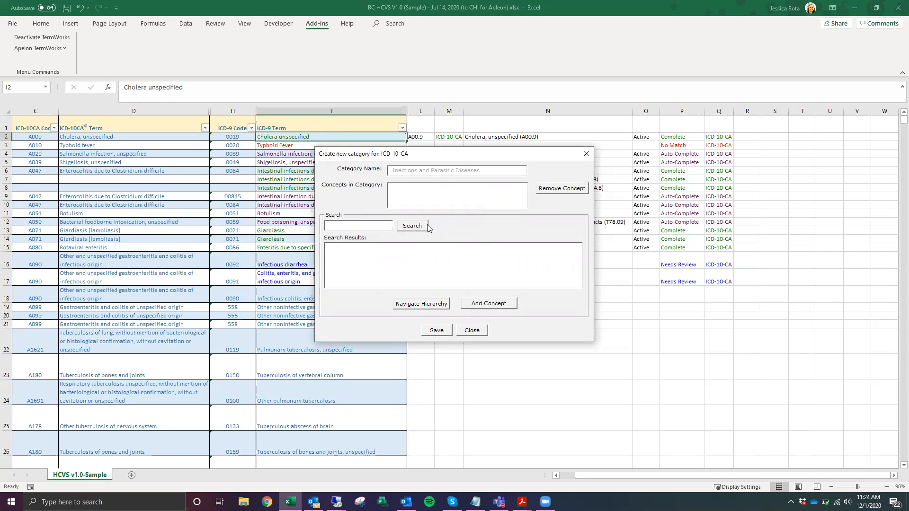
Search for (A00-B99), add the Certain infectious and parasitic diseases concept to the new category and save it
{"action": "left_click", "coordinate": [389, 229]}
{"action": "left_click", "coordinate": [423, 226]}
{"action": "left_click", "coordinate": [362, 249]}
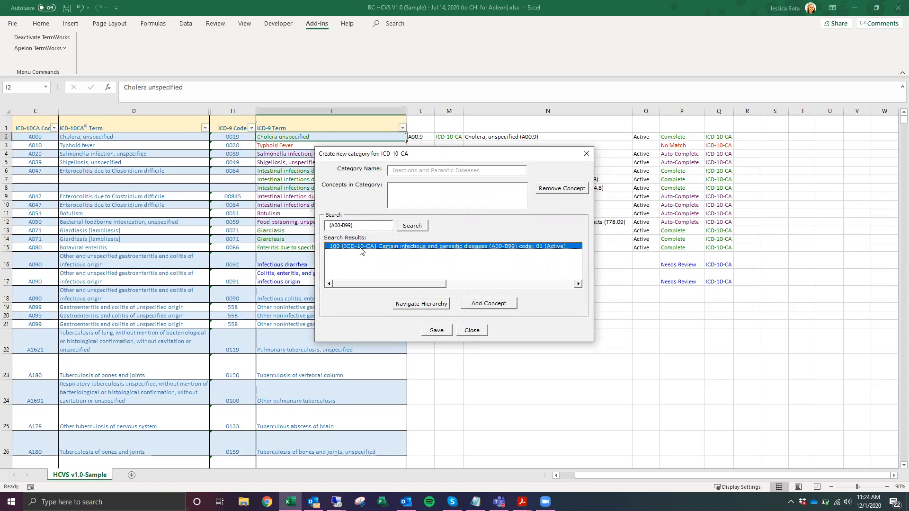
{"action": "left_click", "coordinate": [490, 306]}
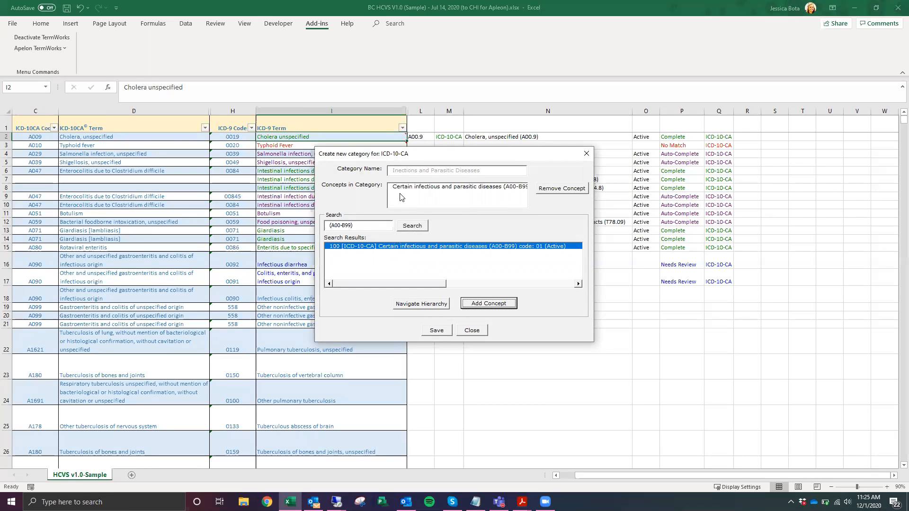
{"action": "left_click", "coordinate": [432, 331]}
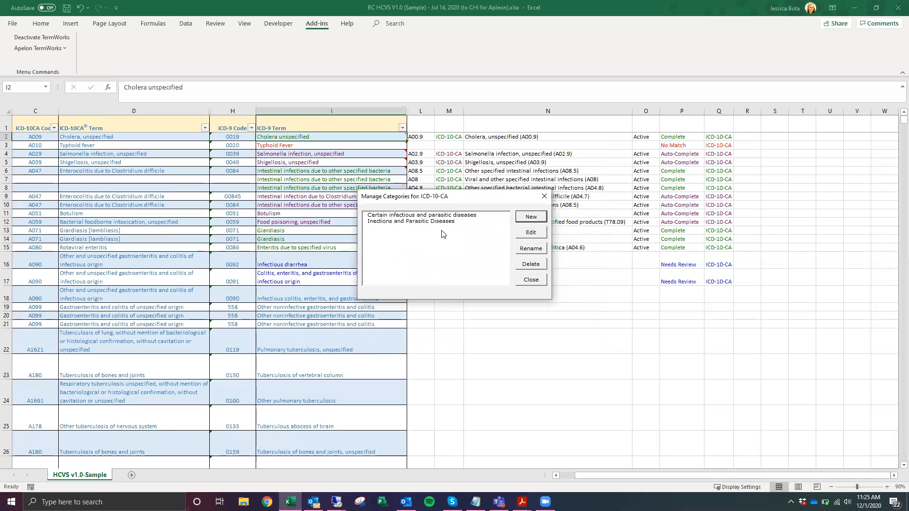
Open the Inections and Parasitic Diseases category for editing, check its concepts and close it without changes
{"action": "left_click", "coordinate": [415, 221]}
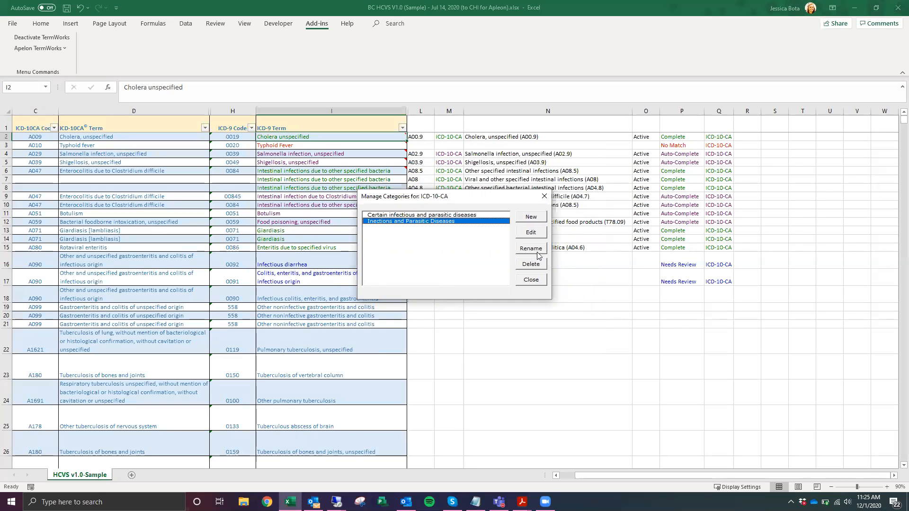
{"action": "left_click", "coordinate": [539, 233]}
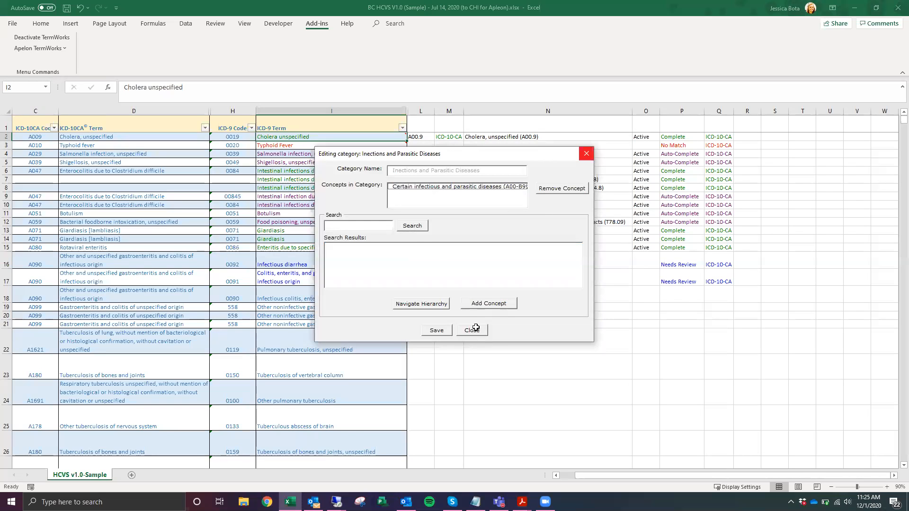
{"action": "left_click", "coordinate": [587, 154]}
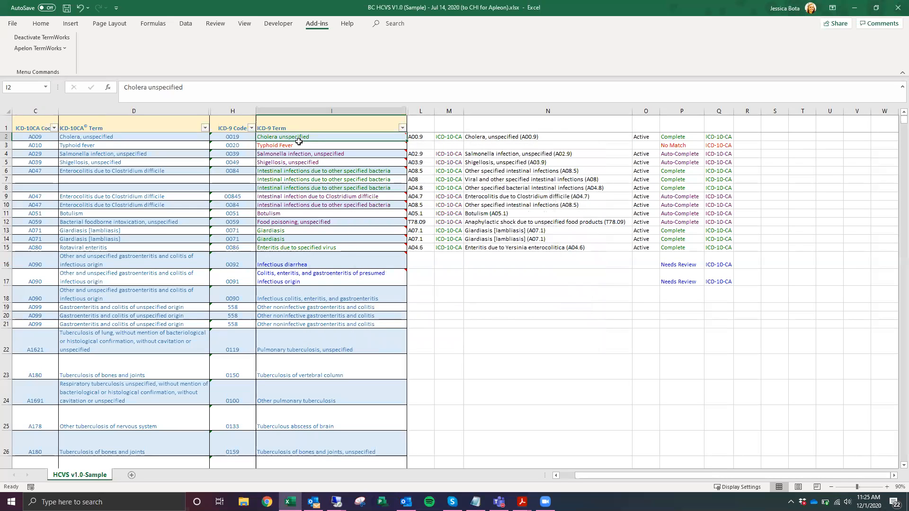
Set the search category to Inections and Parasitic Diseases in the TermWorks search options and apply it
{"action": "left_click", "coordinate": [45, 51]}
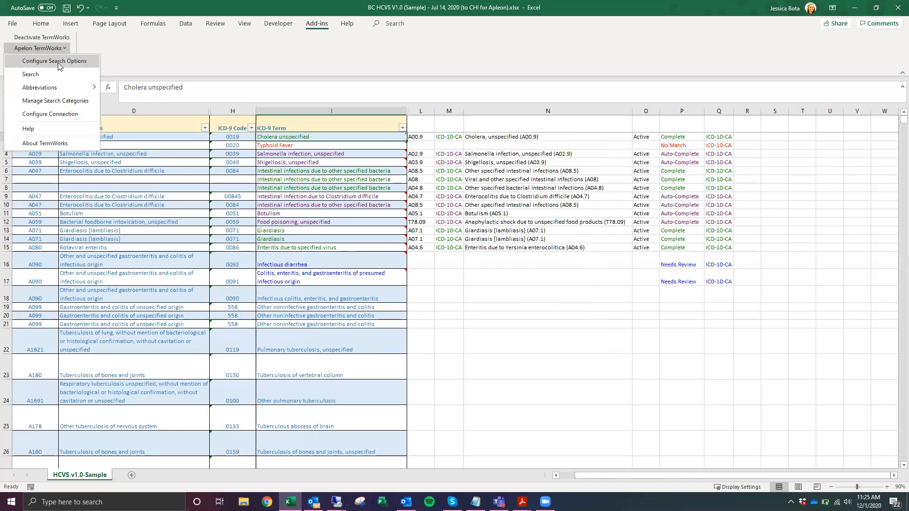
{"action": "left_click", "coordinate": [58, 61]}
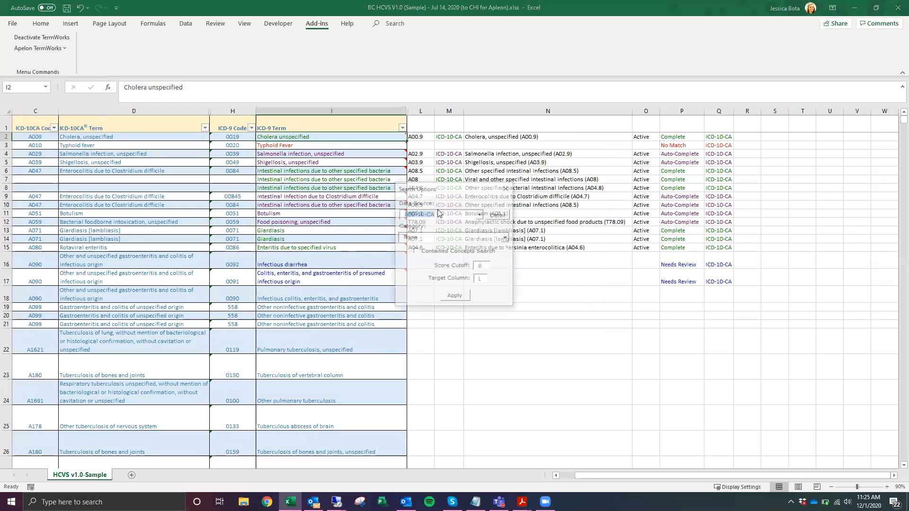
{"action": "left_click", "coordinate": [422, 242]}
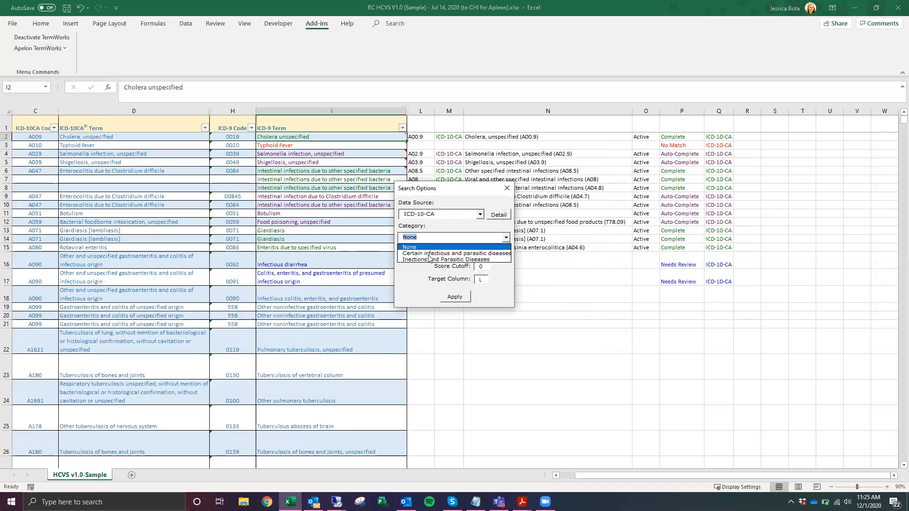
{"action": "left_click", "coordinate": [437, 260]}
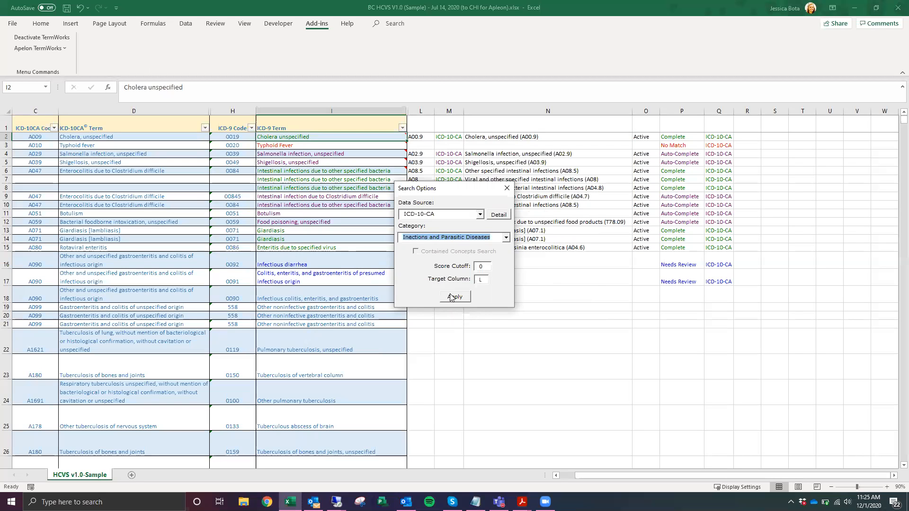
{"action": "left_click", "coordinate": [454, 297]}
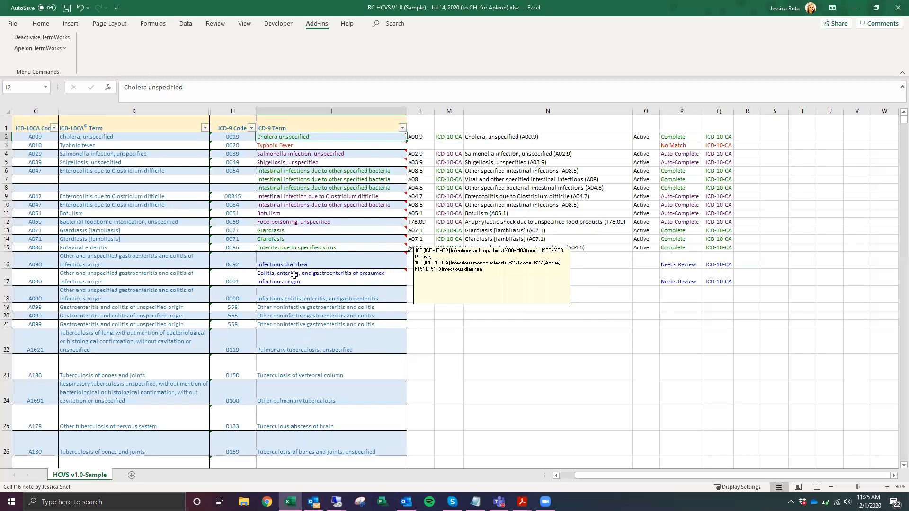
Run a TermWorks search with Auto Complete on the ICD-9 terms in I16:I47
{"action": "scroll", "coordinate": [294, 275], "scroll_direction": "down", "scroll_amount": 1}
{"action": "scroll", "coordinate": [322, 273], "scroll_direction": "up", "scroll_amount": 1}
{"action": "left_click_drag", "start_coordinate": [317, 266], "coordinate": [339, 454]}
{"action": "right_click", "coordinate": [299, 396]}
{"action": "mouse_move", "coordinate": [328, 389]}
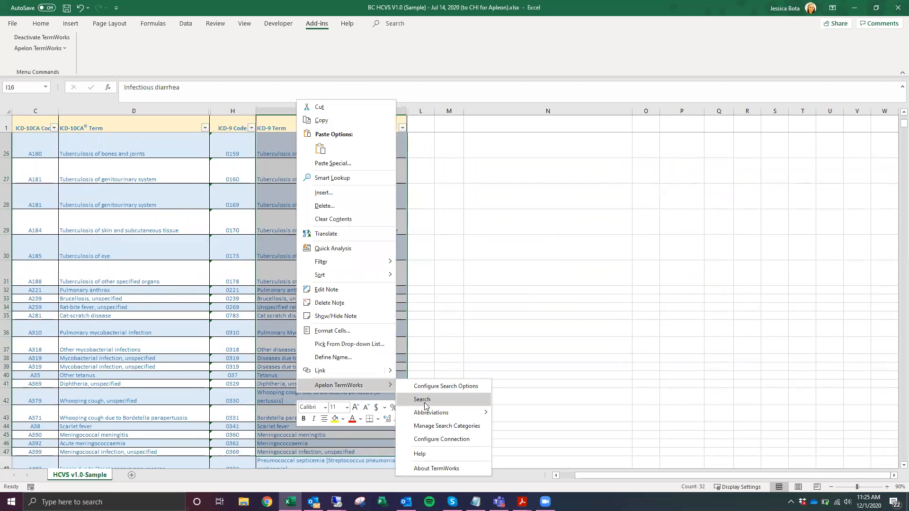
{"action": "left_click", "coordinate": [423, 401]}
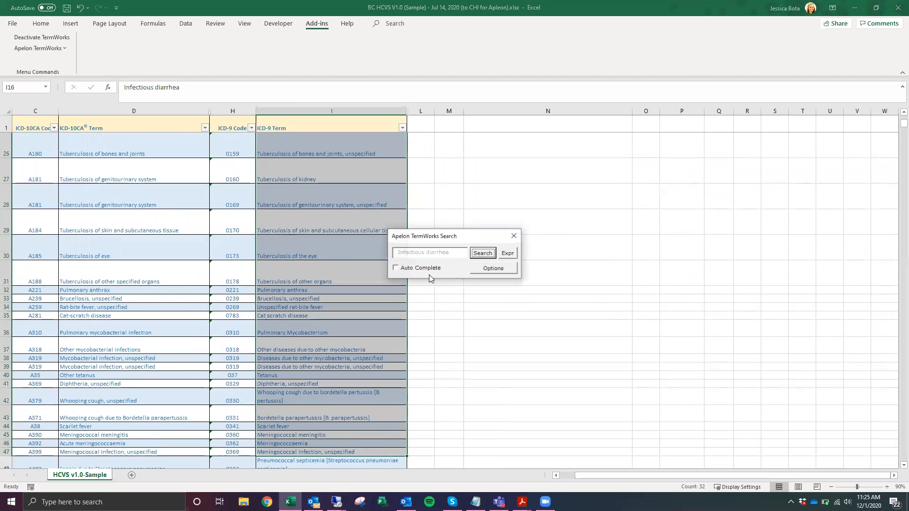
{"action": "left_click", "coordinate": [483, 255]}
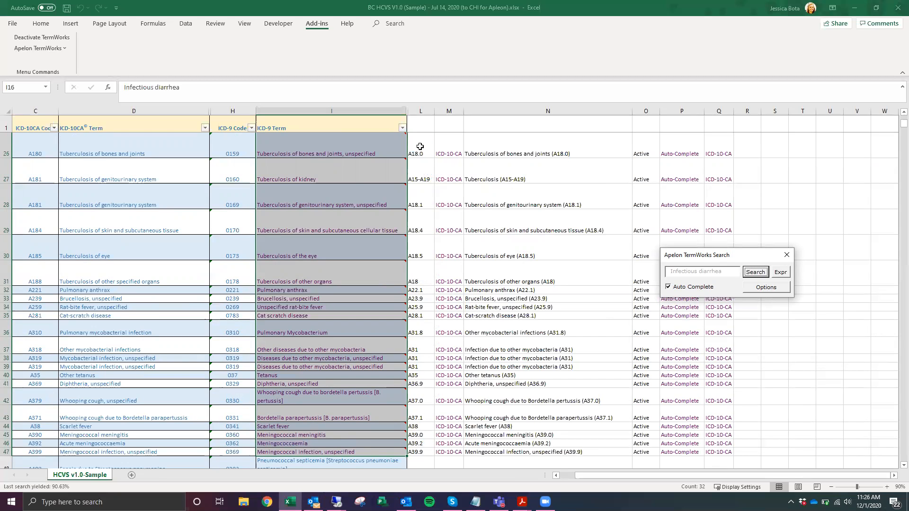
Review the auto-completed matches from row 16 onward and close the search dialog
{"action": "scroll", "coordinate": [416, 253], "scroll_direction": "up", "scroll_amount": 7}
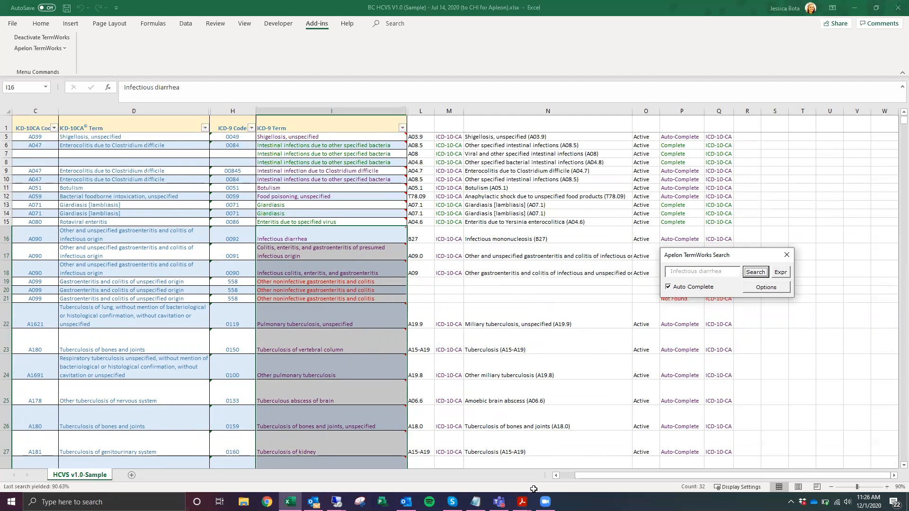
{"action": "left_click", "coordinate": [520, 382]}
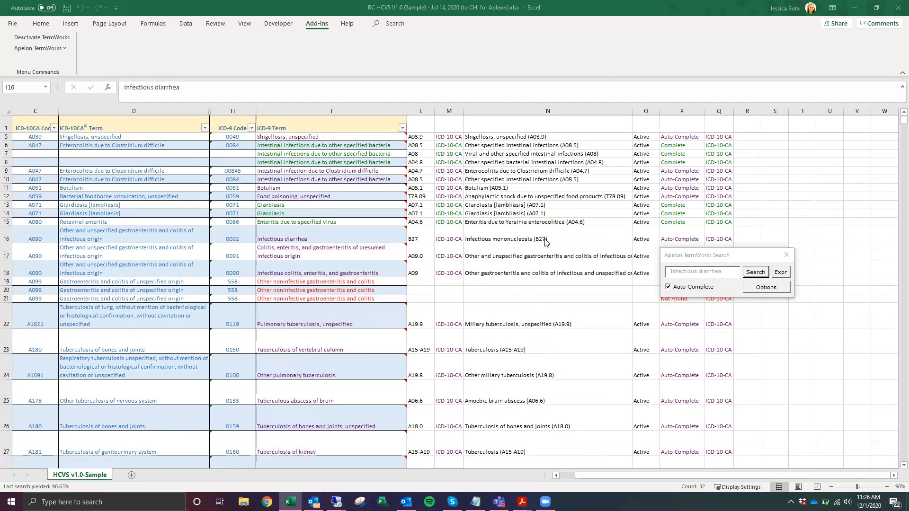
{"action": "left_click", "coordinate": [787, 255]}
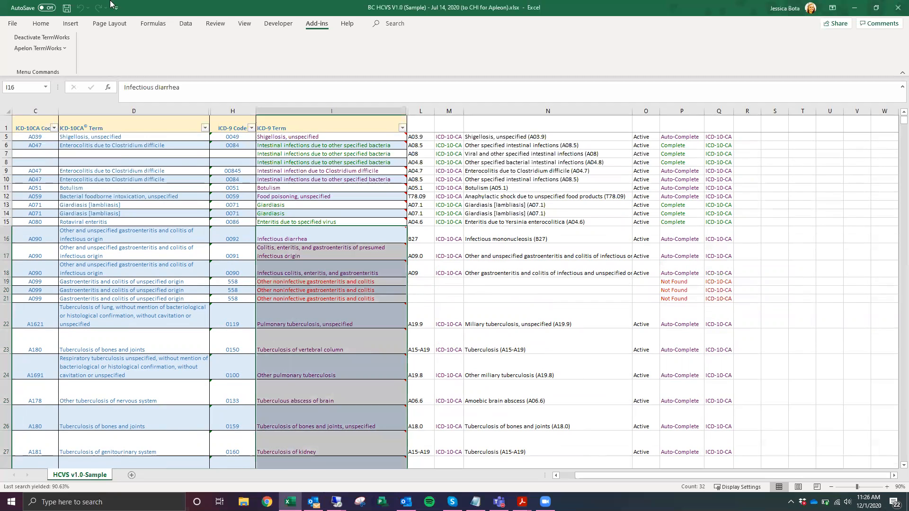
Rename the Inections and Parasitic Diseases category to "Infections and Parasitic Diseases" and close the ICD-10-CA category manager
{"action": "left_click", "coordinate": [52, 49]}
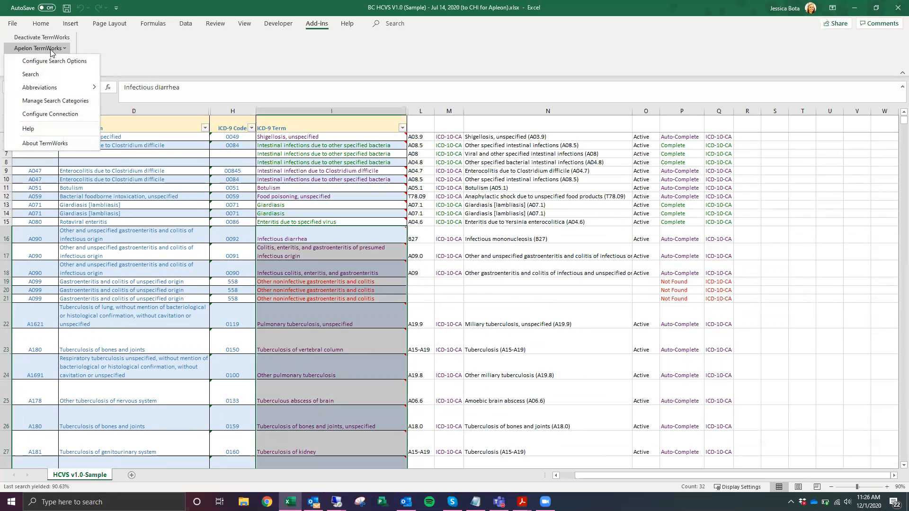
{"action": "left_click", "coordinate": [49, 101]}
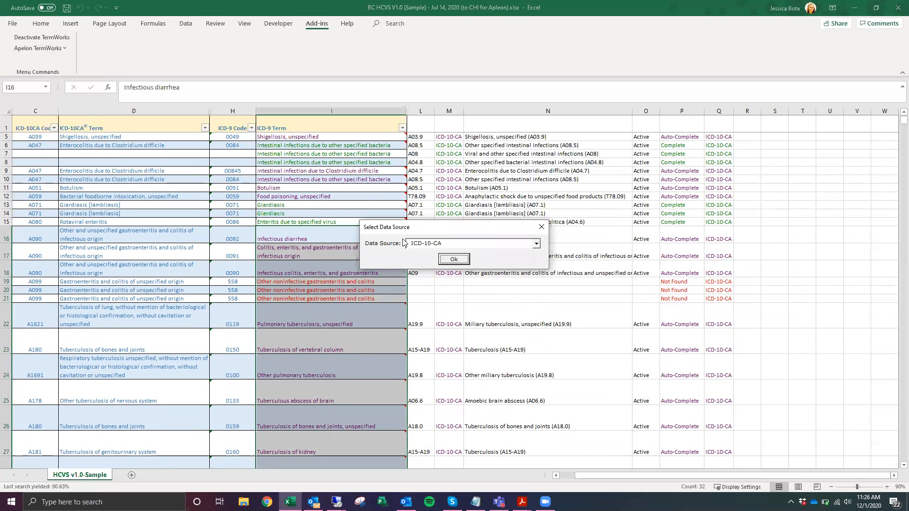
{"action": "left_click", "coordinate": [462, 260]}
{"action": "left_click", "coordinate": [402, 222]}
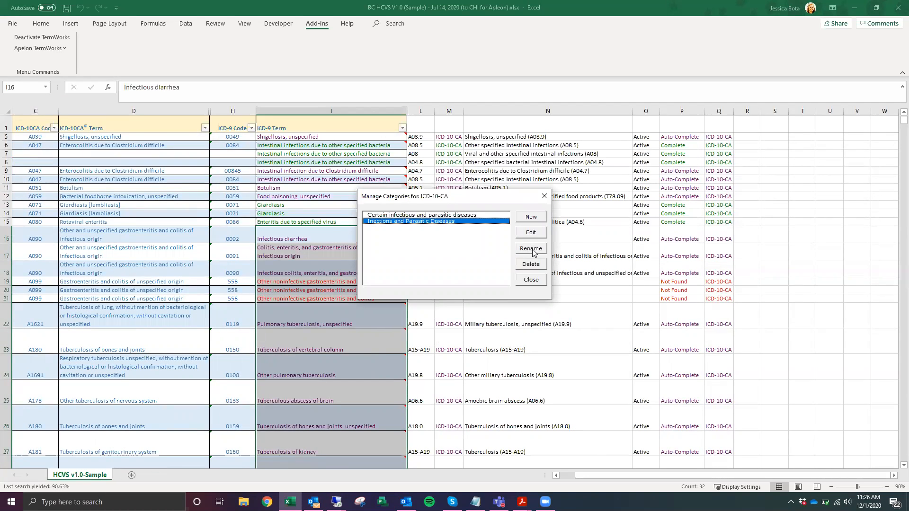
{"action": "left_click", "coordinate": [533, 251]}
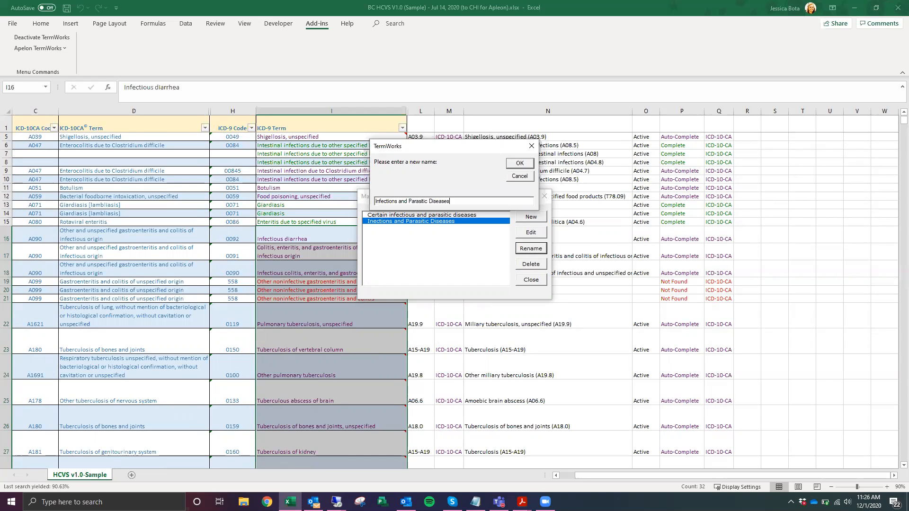
{"action": "left_click", "coordinate": [513, 166]}
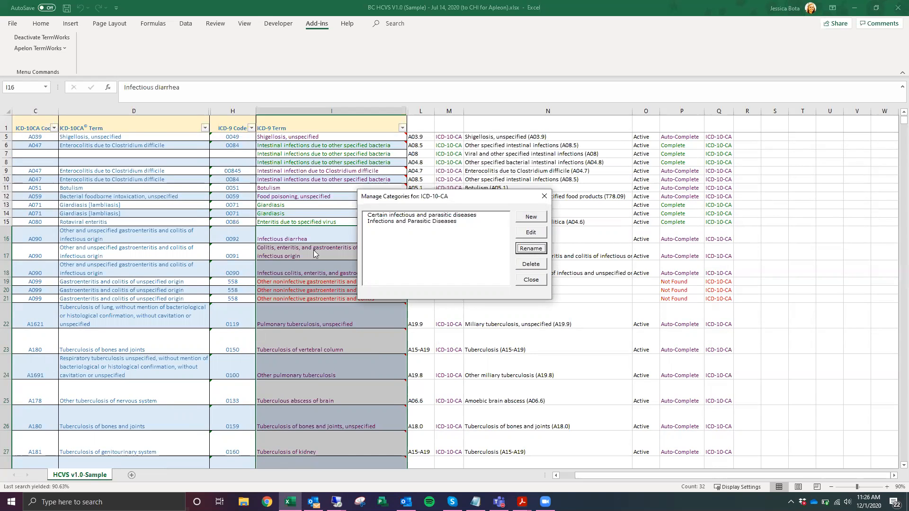
{"action": "left_click", "coordinate": [404, 221]}
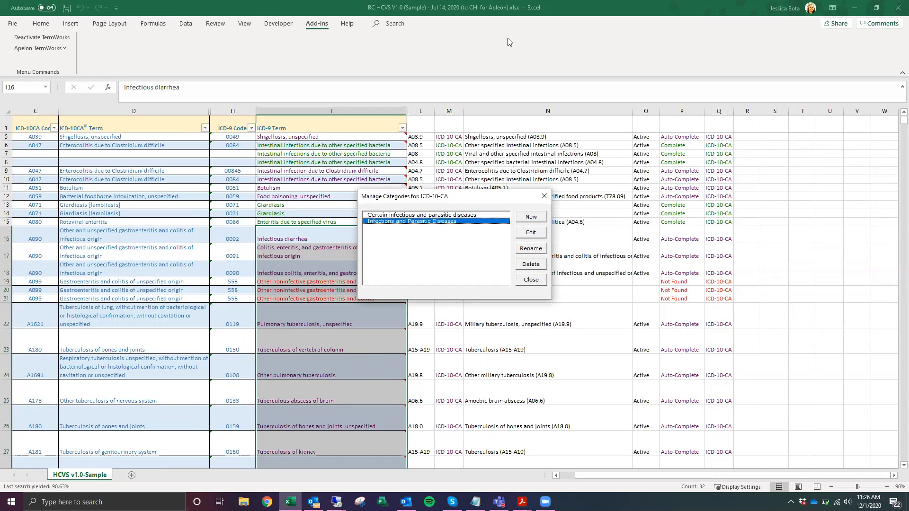
{"action": "left_click", "coordinate": [527, 460]}
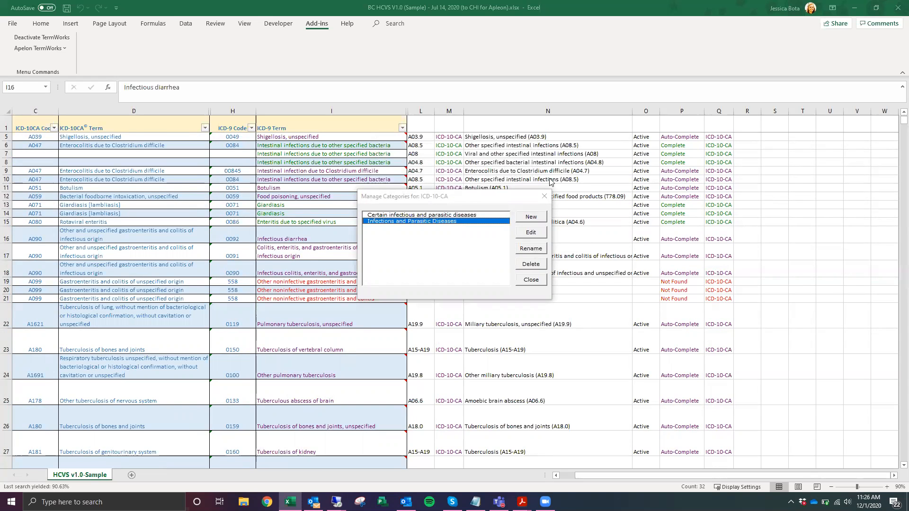
{"action": "left_click", "coordinate": [544, 196]}
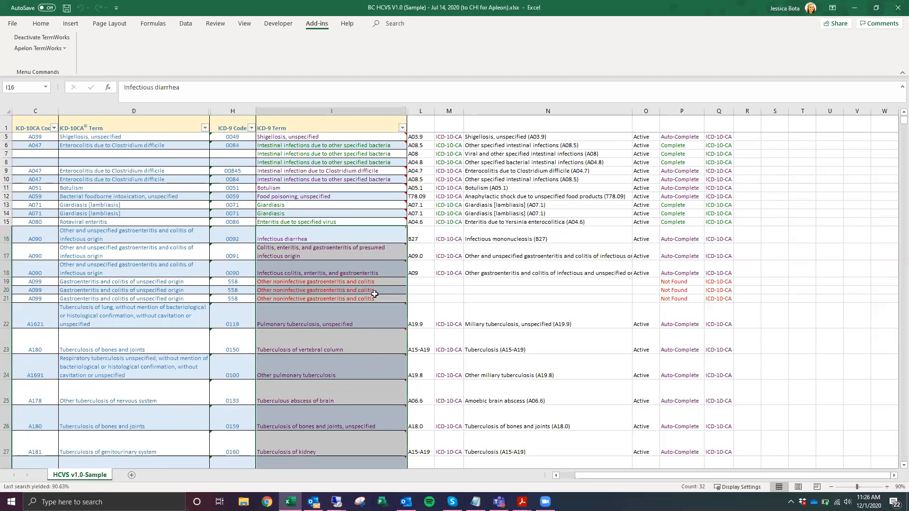
Select the Gonococcal infection (acute) of lower genitourinary tract term in I72 and apply the ICD-10-CA search options with category None
{"action": "scroll", "coordinate": [394, 290], "scroll_direction": "down", "scroll_amount": 13}
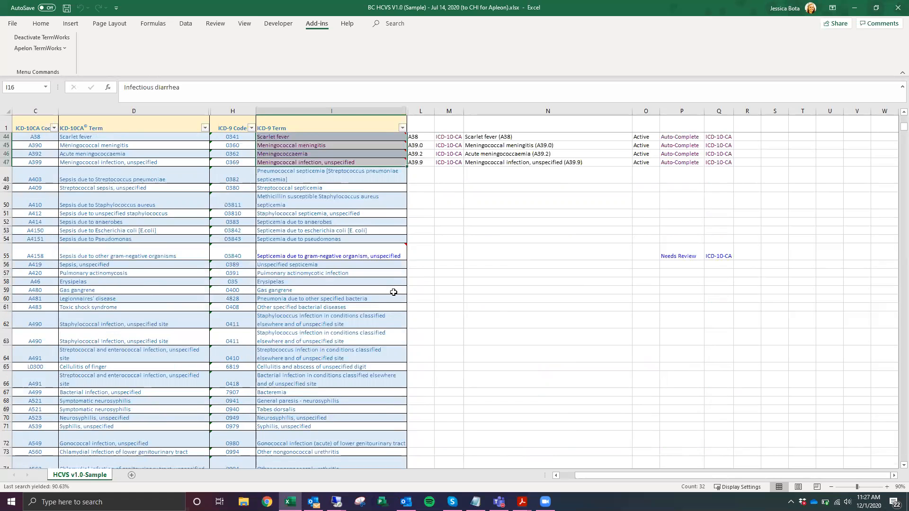
{"action": "scroll", "coordinate": [355, 325], "scroll_direction": "down", "scroll_amount": 1}
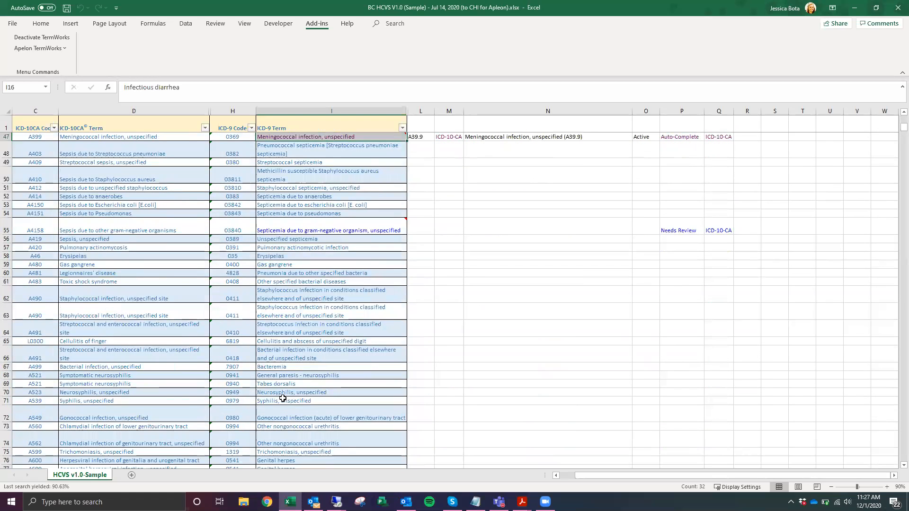
{"action": "left_click", "coordinate": [317, 394]}
{"action": "left_click", "coordinate": [296, 410]}
{"action": "right_click", "coordinate": [297, 411]}
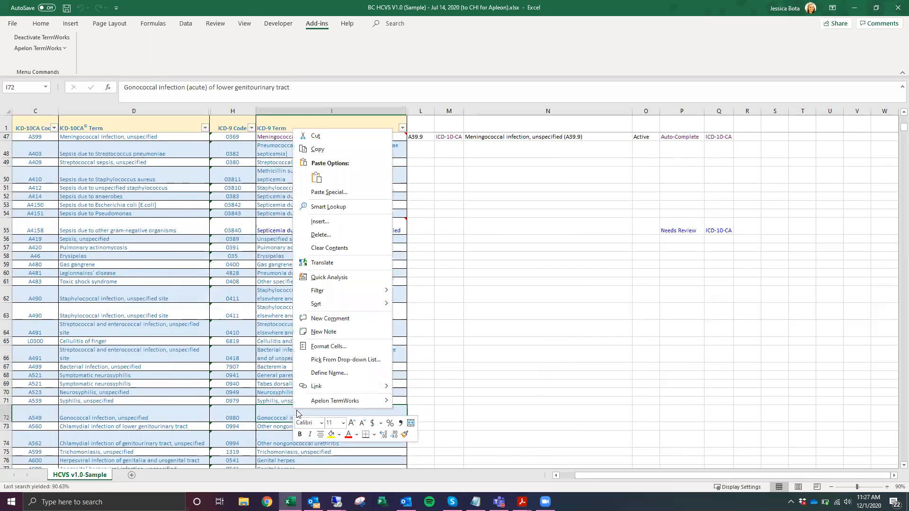
{"action": "mouse_move", "coordinate": [313, 402]}
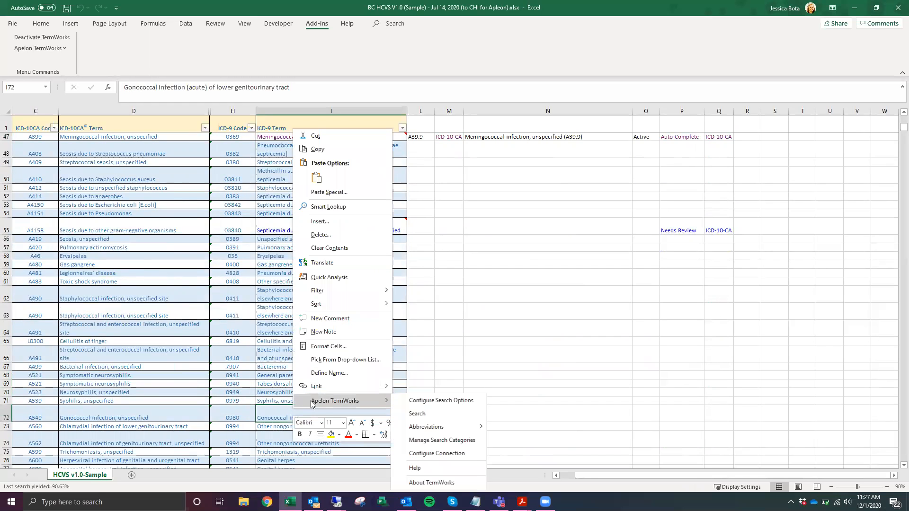
{"action": "left_click", "coordinate": [424, 402]}
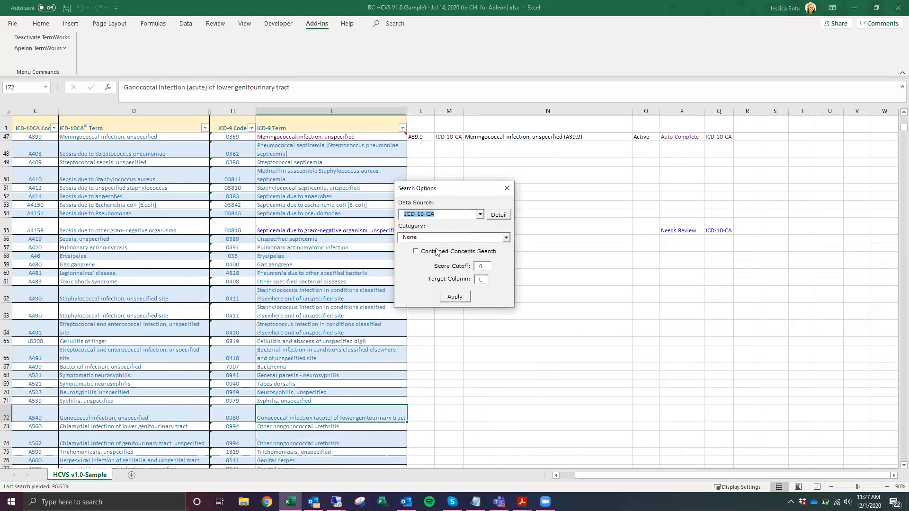
{"action": "left_click", "coordinate": [455, 296]}
Open the TermWorks search for the I72 term, view the Contained Concepts Search option and close the options without changes
{"action": "right_click", "coordinate": [319, 413]}
{"action": "mouse_move", "coordinate": [349, 410]}
{"action": "left_click", "coordinate": [444, 410]}
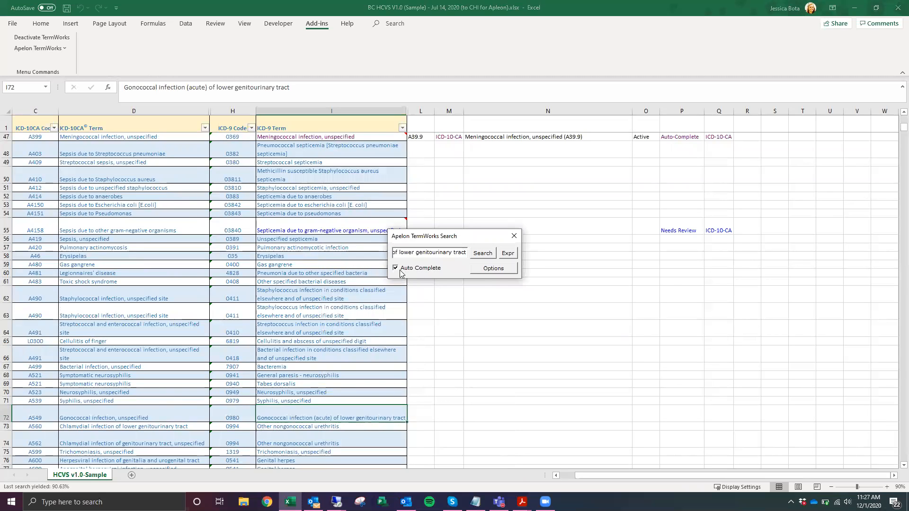
{"action": "left_click", "coordinate": [493, 268]}
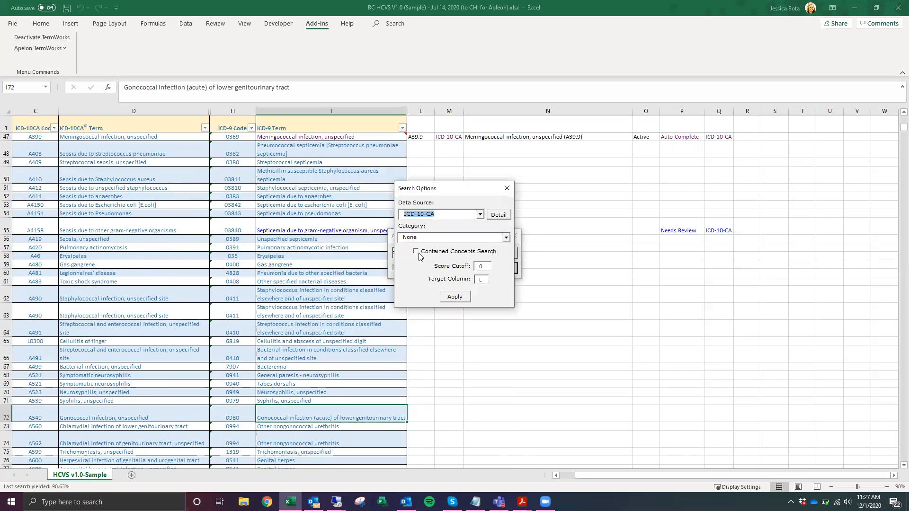
{"action": "left_click", "coordinate": [507, 188]}
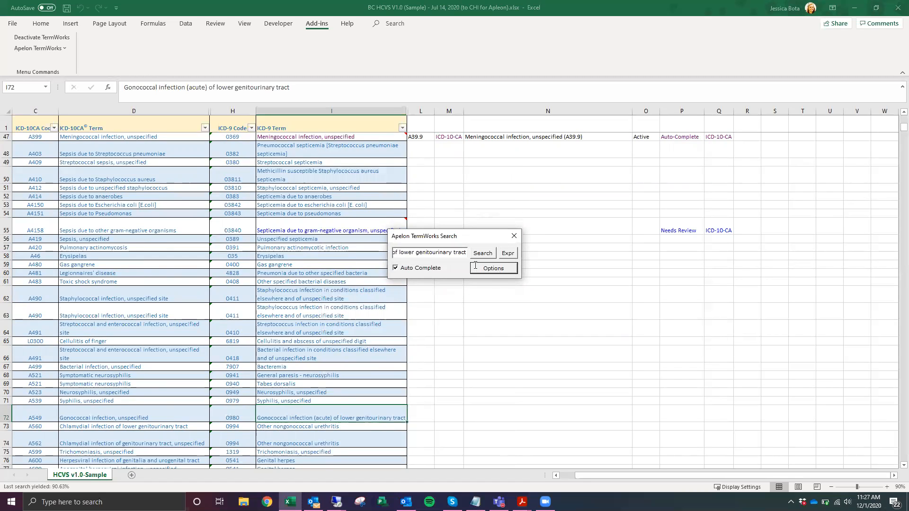
Enable Contained Concepts Search in the I72 term's search options, turn off Auto Complete and run the search
{"action": "left_click_drag", "start_coordinate": [403, 254], "coordinate": [375, 253]}
{"action": "left_click", "coordinate": [446, 255]}
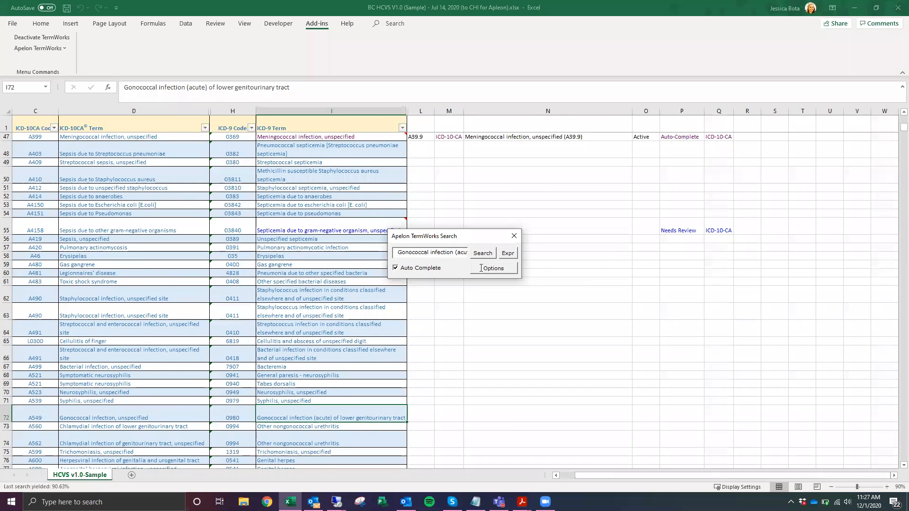
{"action": "left_click", "coordinate": [481, 268]}
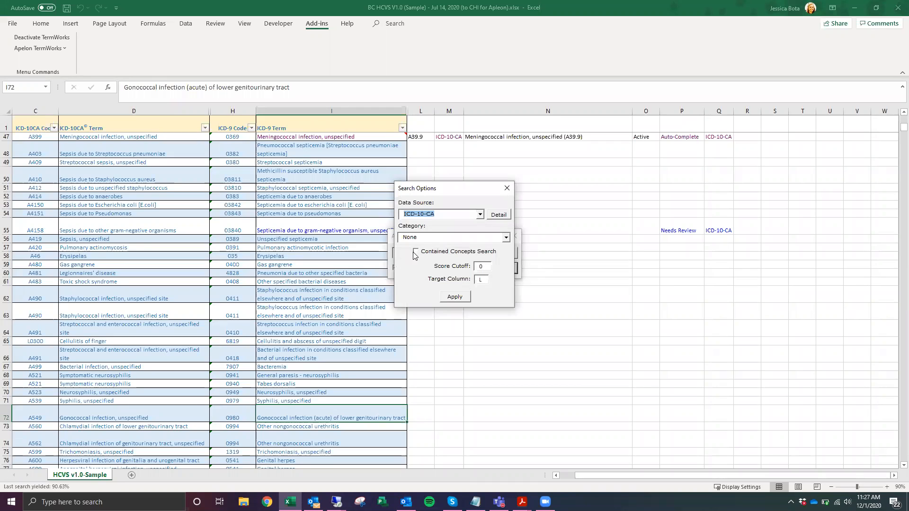
{"action": "left_click", "coordinate": [416, 253]}
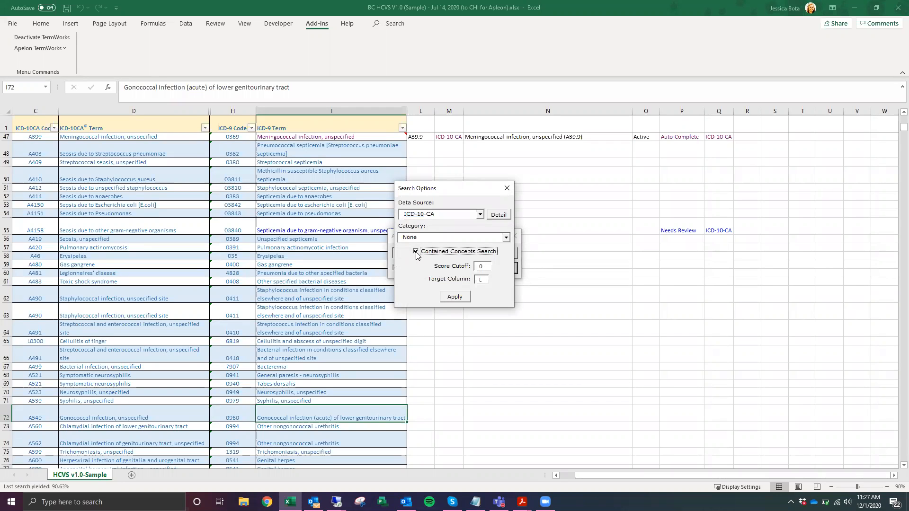
{"action": "left_click", "coordinate": [456, 297]}
{"action": "left_click", "coordinate": [396, 269]}
{"action": "left_click", "coordinate": [481, 257]}
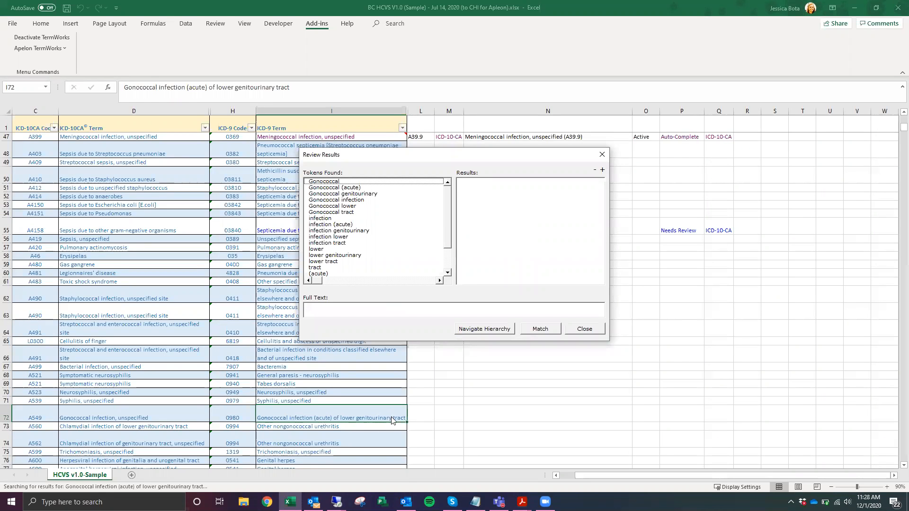
Match the Gonococcal genitourinary token to the concept Gonococcal pelviperitonitis and other gonococcal genitourinary infections (A54.2)
{"action": "left_click", "coordinate": [358, 197]}
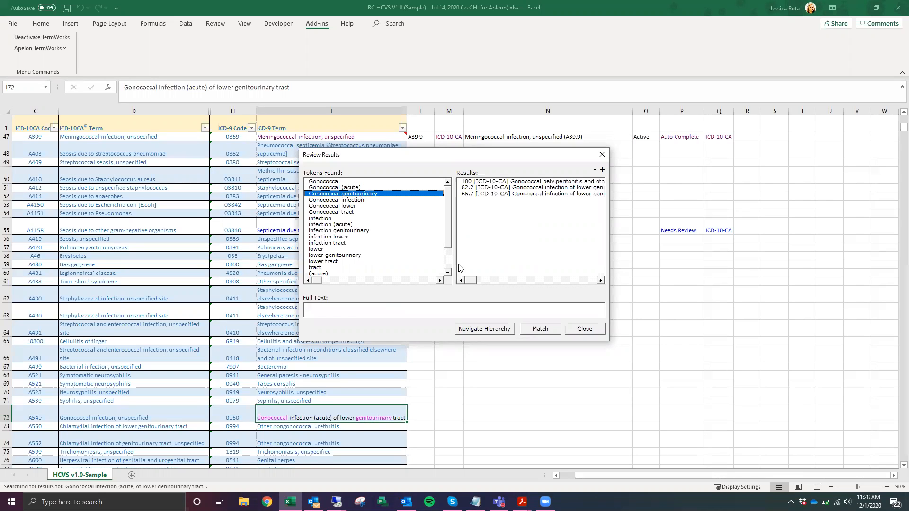
{"action": "left_click", "coordinate": [478, 281]}
{"action": "left_click_drag", "start_coordinate": [490, 283], "coordinate": [466, 282]}
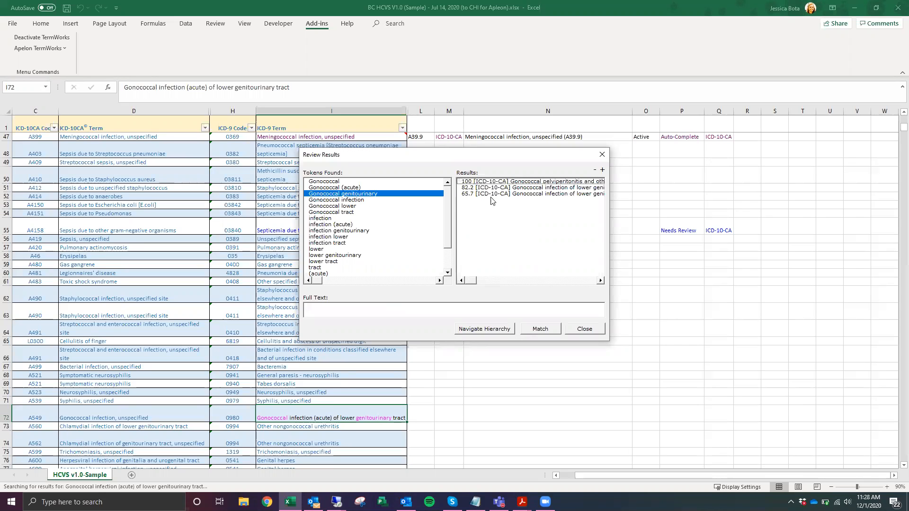
{"action": "left_click", "coordinate": [509, 183]}
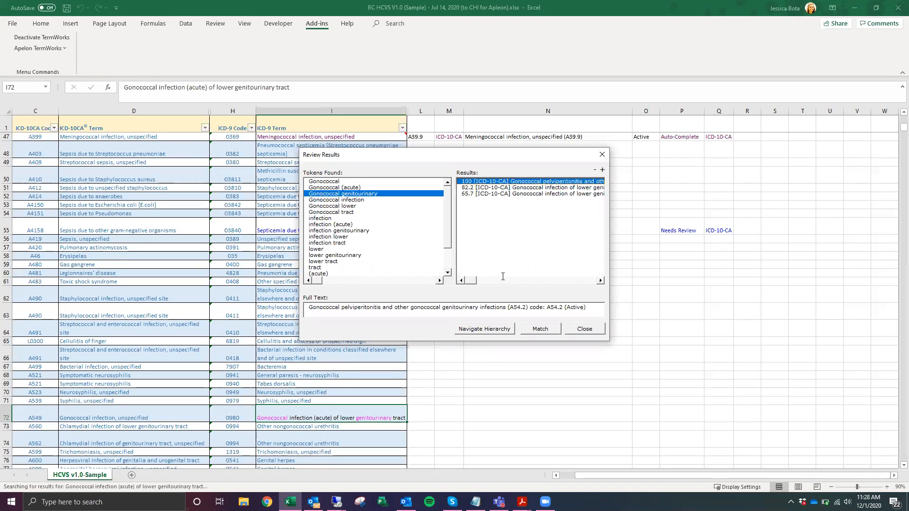
{"action": "left_click", "coordinate": [541, 329]}
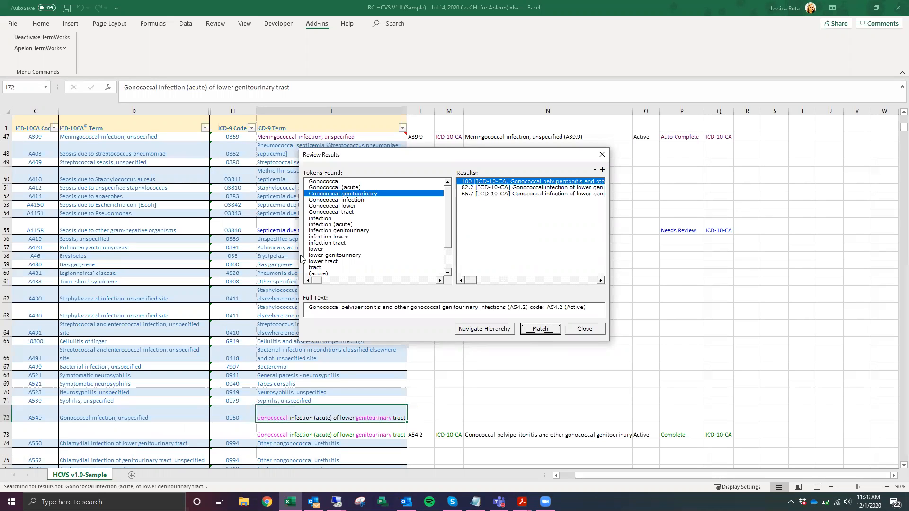
Review the results for the infection genitourinary and lower genitourinary tokens and close the TermWorks search
{"action": "left_click", "coordinate": [338, 231]}
{"action": "left_click", "coordinate": [335, 251]}
{"action": "left_click", "coordinate": [338, 231]}
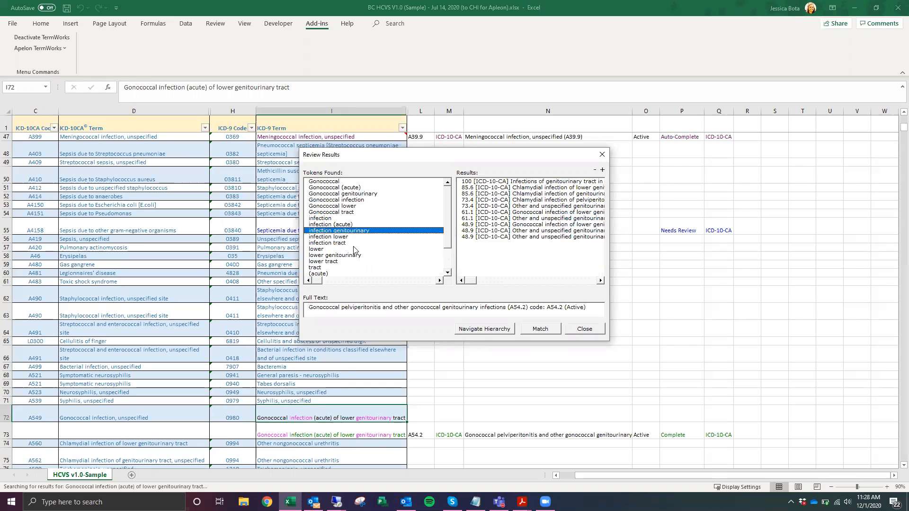
{"action": "left_click", "coordinate": [342, 255]}
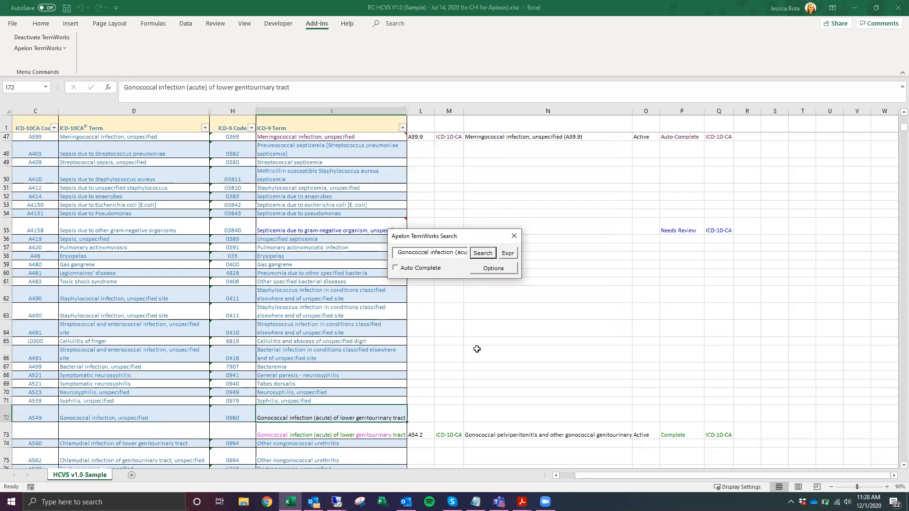
{"action": "left_click", "coordinate": [514, 236]}
Expand the abbreviation chf in I2018 to the suggested "congestive heart failure" for this occurrence only and close the Abbreviation dialog
{"action": "scroll", "coordinate": [406, 349], "scroll_direction": "down", "scroll_amount": 3}
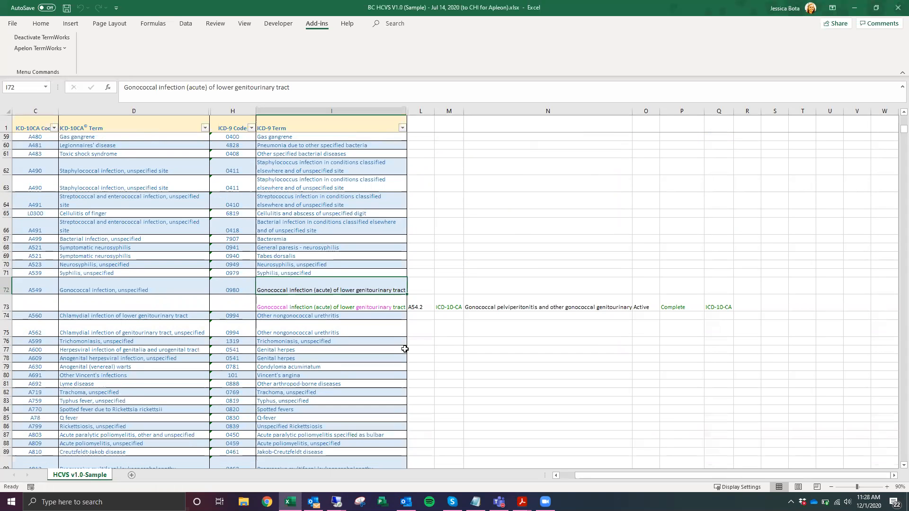
{"action": "scroll", "coordinate": [406, 349], "scroll_direction": "down", "scroll_amount": 2}
{"action": "scroll", "coordinate": [480, 330], "scroll_direction": "down", "scroll_amount": 4}
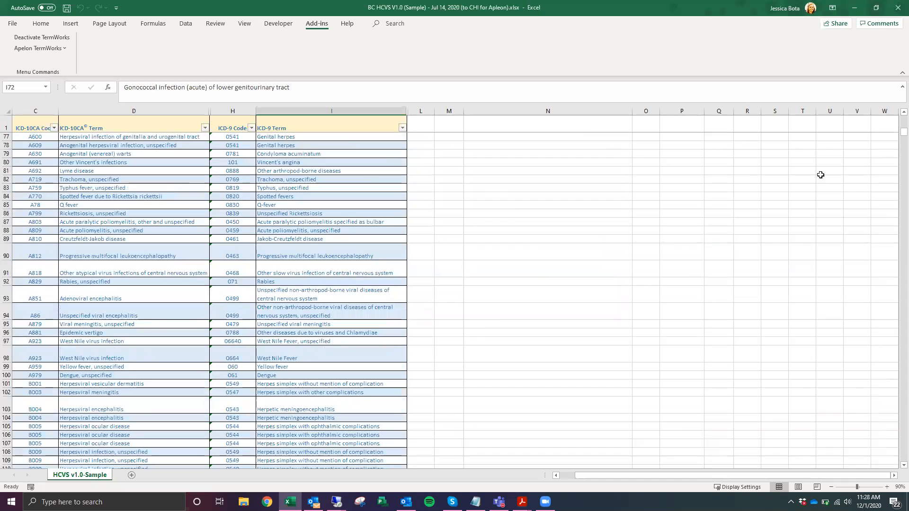
{"action": "left_click_drag", "start_coordinate": [895, 137], "coordinate": [485, 303]}
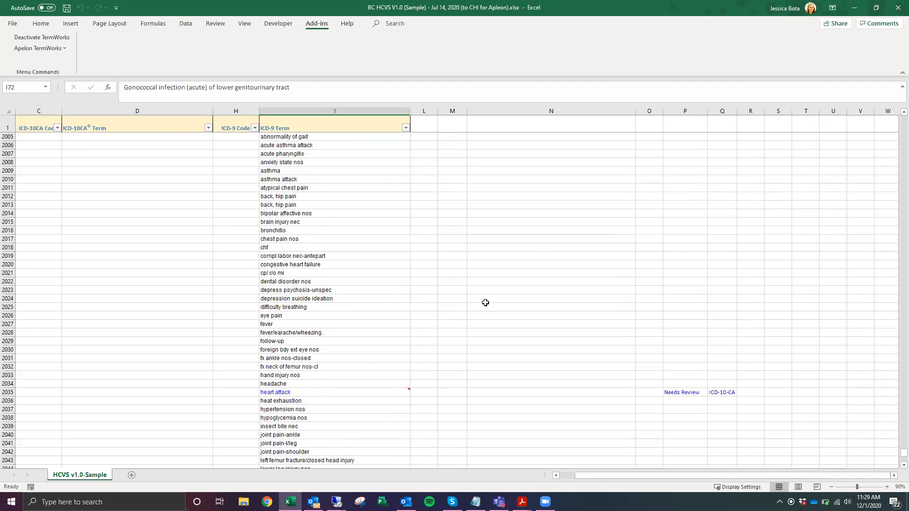
{"action": "scroll", "coordinate": [458, 302], "scroll_direction": "up", "scroll_amount": 2}
{"action": "left_click", "coordinate": [290, 299]}
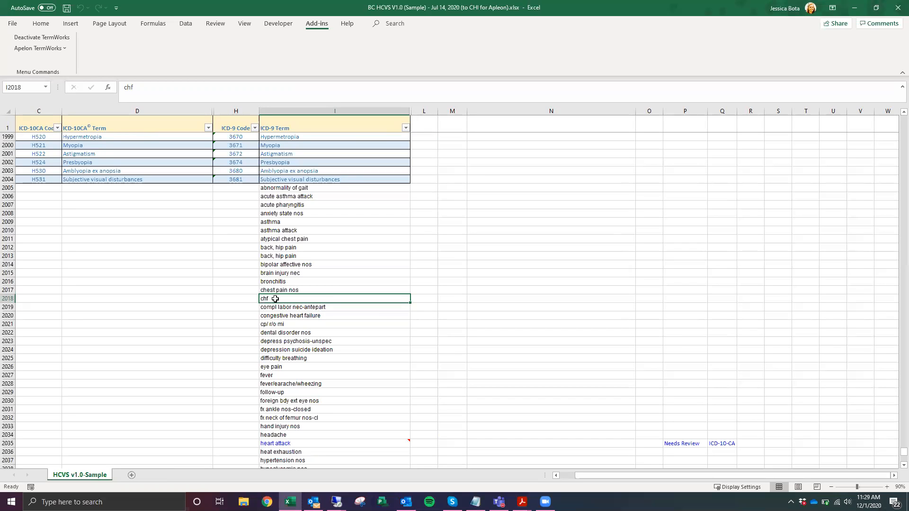
{"action": "right_click", "coordinate": [275, 298]}
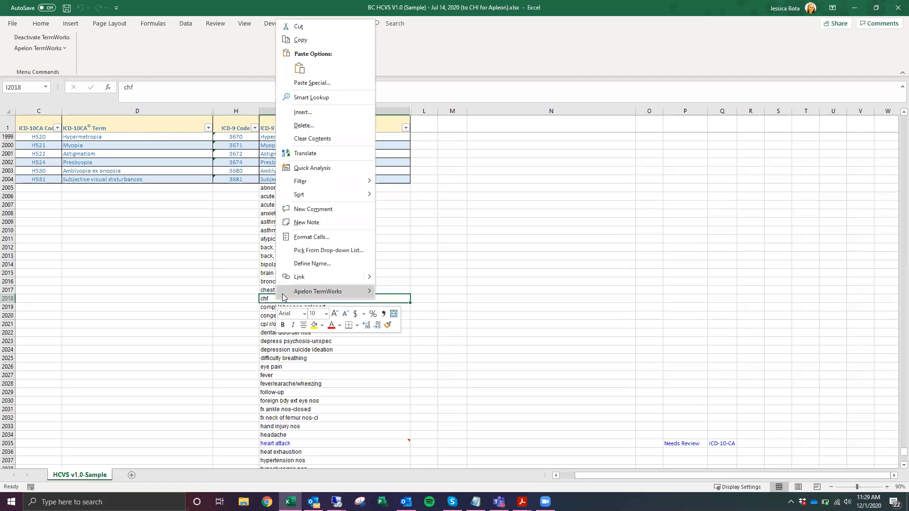
{"action": "mouse_move", "coordinate": [283, 297]}
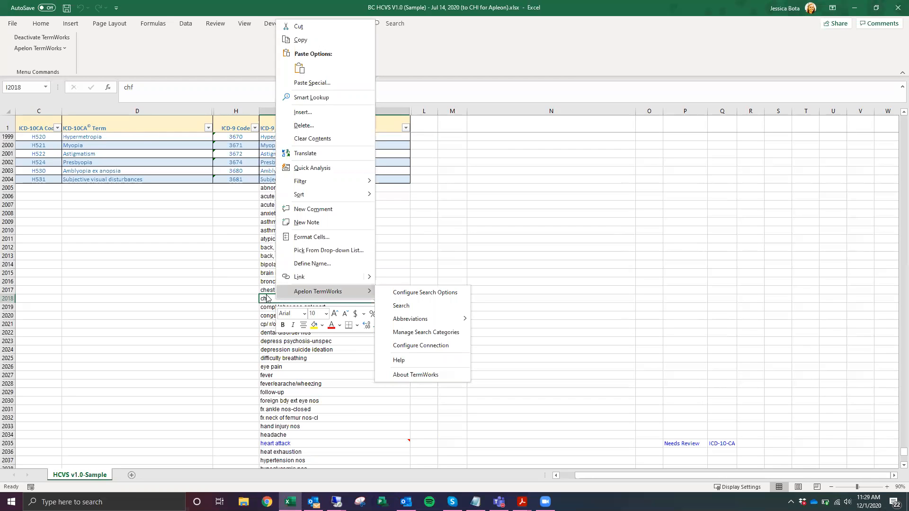
{"action": "mouse_move", "coordinate": [406, 324]}
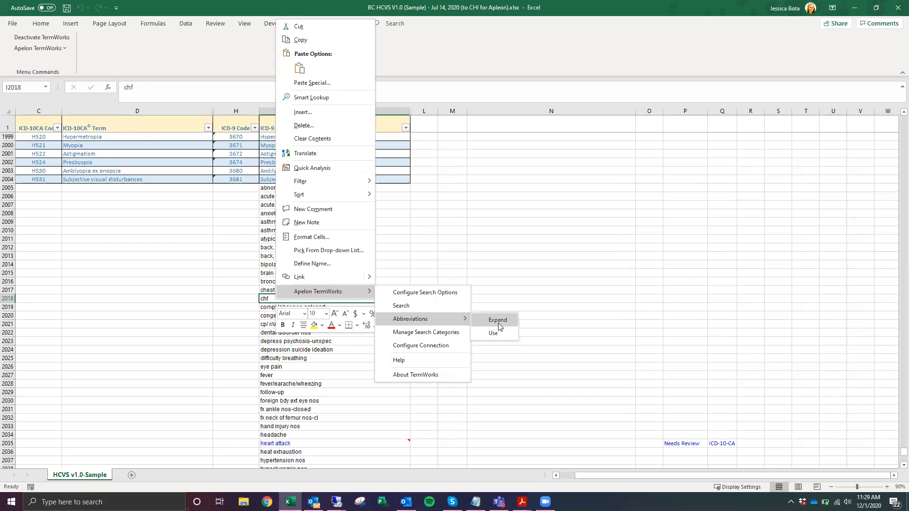
{"action": "left_click", "coordinate": [498, 321]}
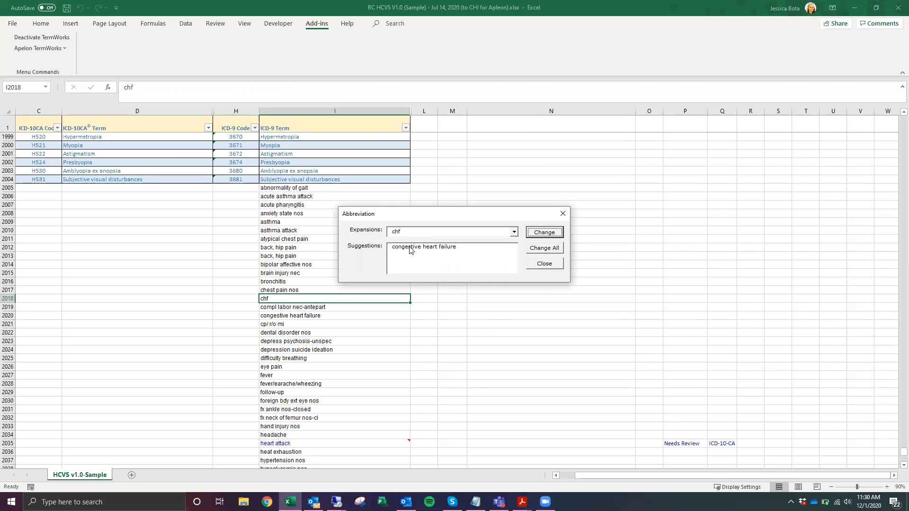
{"action": "left_click", "coordinate": [408, 250]}
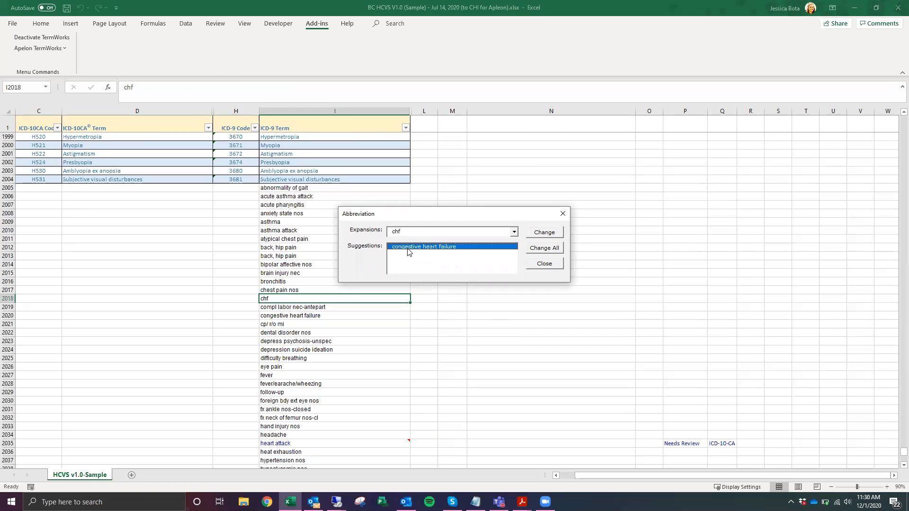
{"action": "left_click", "coordinate": [554, 236]}
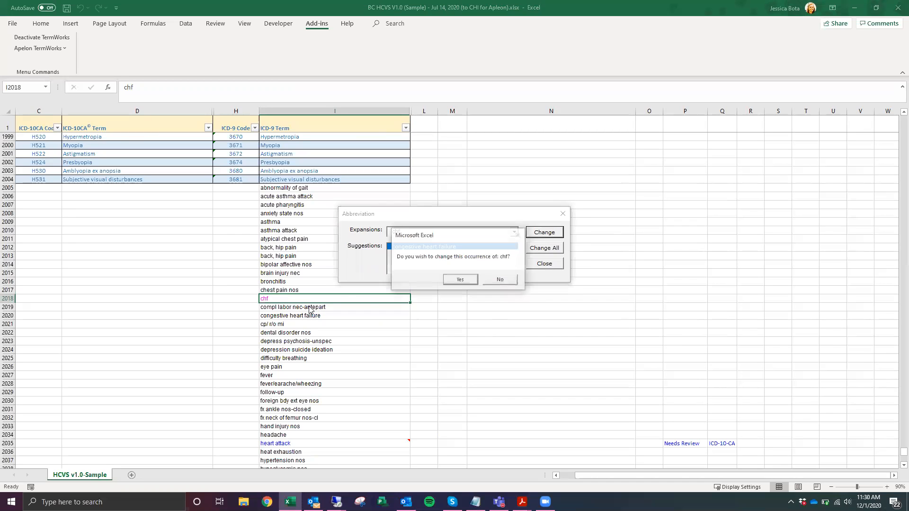
{"action": "left_click", "coordinate": [465, 281]}
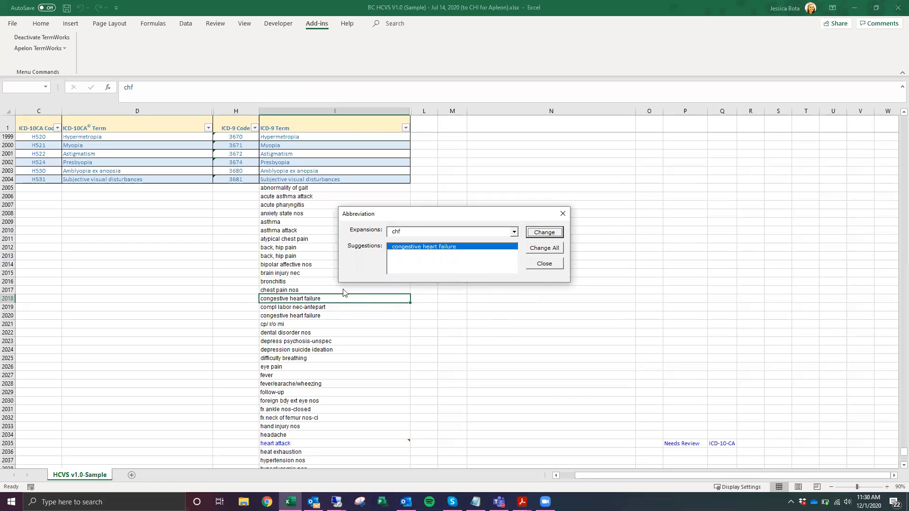
{"action": "left_click", "coordinate": [540, 264]}
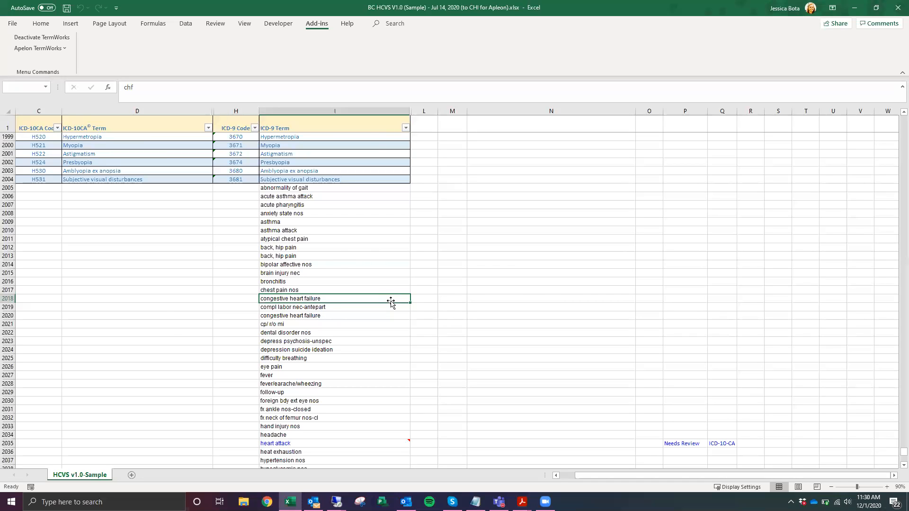
Edit the Other strabismus term in I1990 to read "Other stradismus"
{"action": "left_click", "coordinate": [403, 349]}
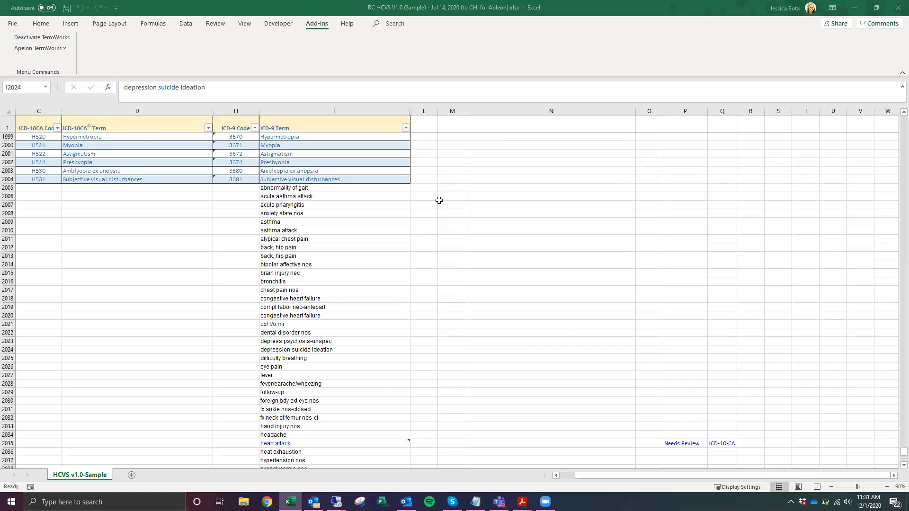
{"action": "scroll", "coordinate": [351, 268], "scroll_direction": "up", "scroll_amount": 10}
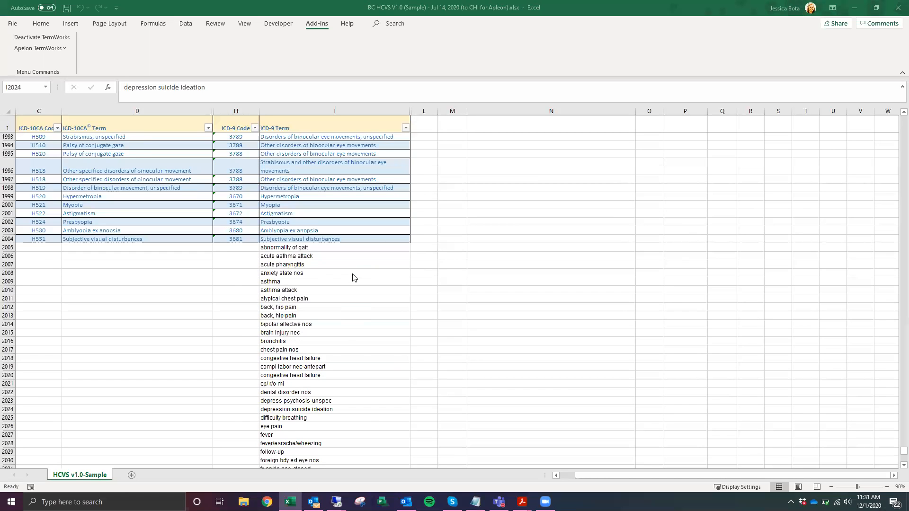
{"action": "scroll", "coordinate": [356, 293], "scroll_direction": "up", "scroll_amount": 1}
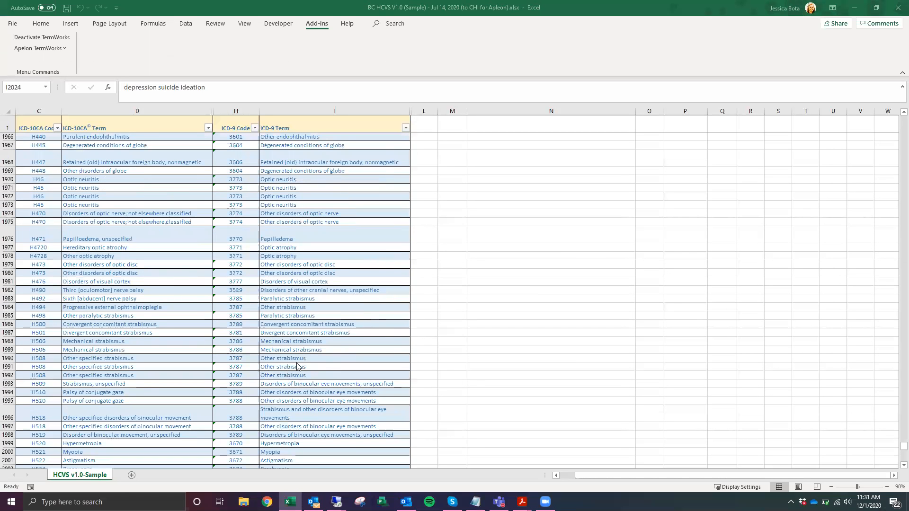
{"action": "left_click", "coordinate": [296, 360]}
{"action": "scroll", "coordinate": [296, 359], "scroll_direction": "down", "scroll_amount": 2}
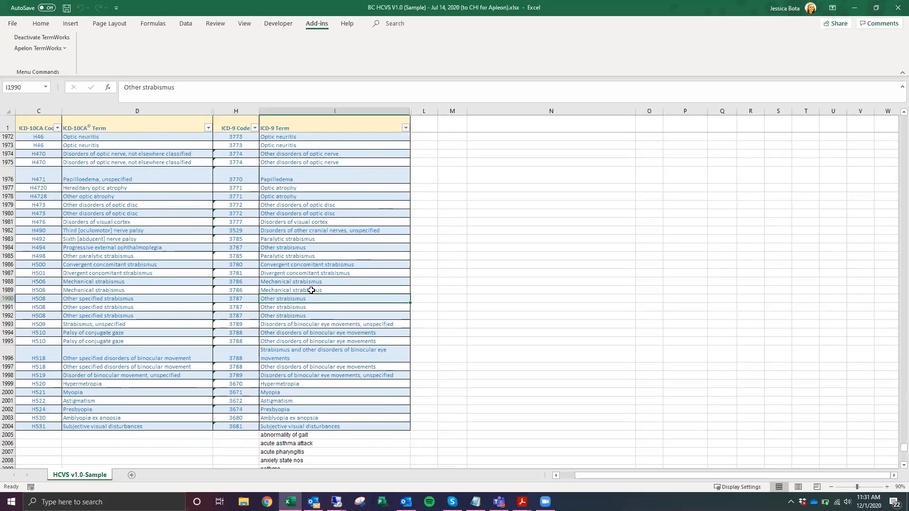
{"action": "right_click", "coordinate": [295, 302]}
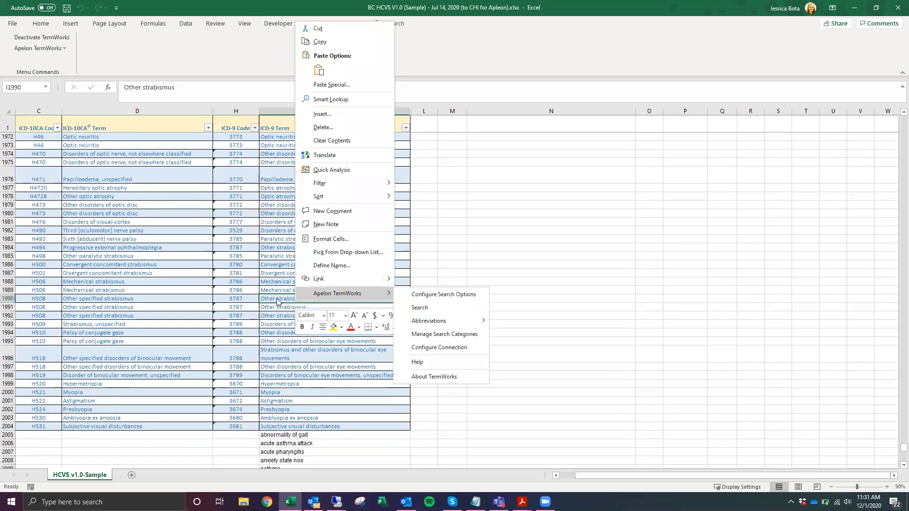
{"action": "left_click", "coordinate": [292, 299]}
{"action": "double_click", "coordinate": [290, 299]}
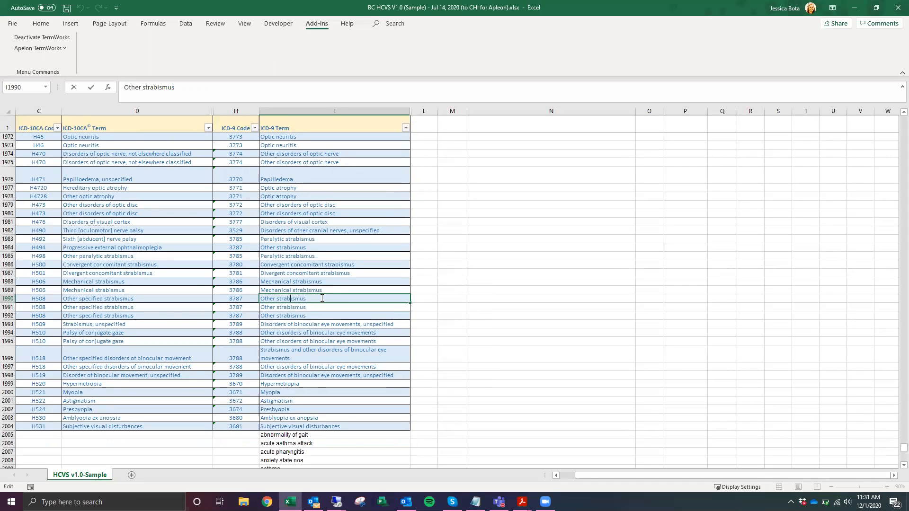
{"action": "right_click", "coordinate": [307, 298]}
{"action": "key", "text": "Escape"}
{"action": "key", "text": "Escape"}
Run a TermWorks contained concepts search for the I1990 term and close its token results
{"action": "right_click", "coordinate": [297, 302]}
{"action": "mouse_move", "coordinate": [360, 293]}
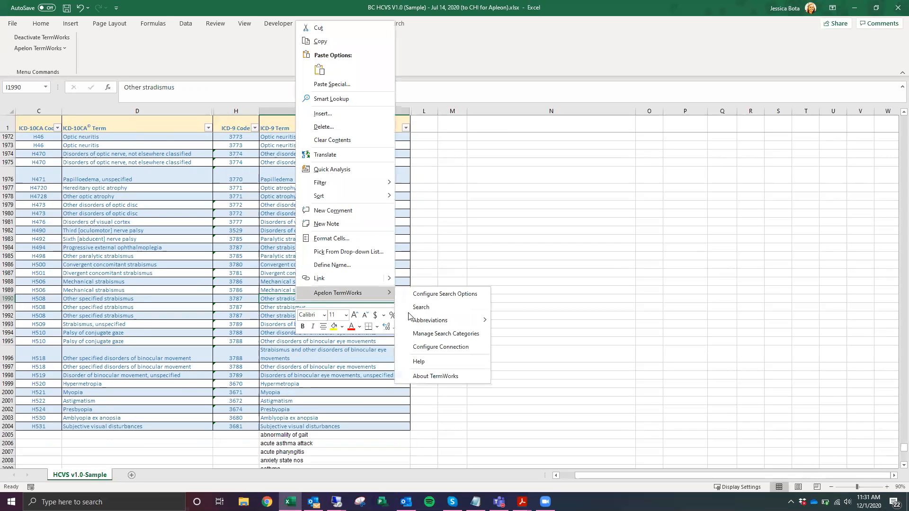
{"action": "left_click", "coordinate": [427, 309]}
{"action": "left_click", "coordinate": [476, 258]}
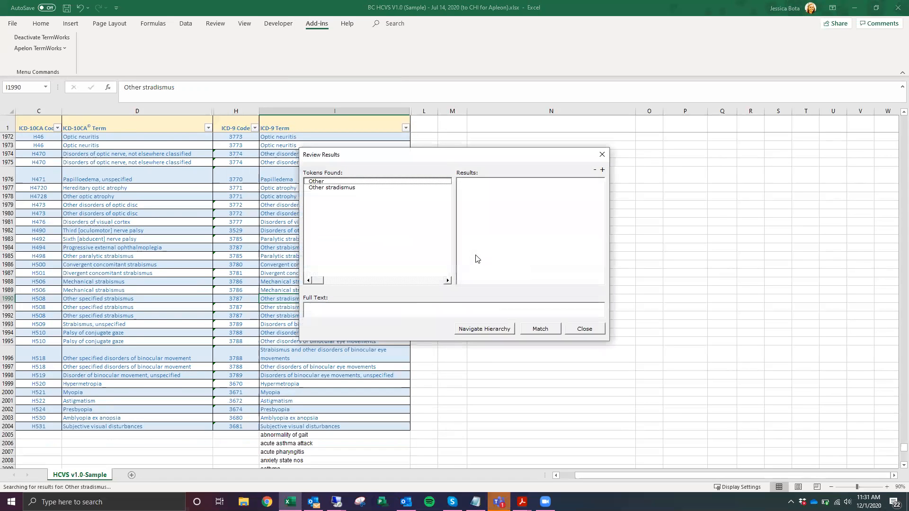
{"action": "left_click", "coordinate": [584, 333]}
Turn off Contained Concepts Search, search for "Other stradismus" and close the results without matching
{"action": "left_click", "coordinate": [492, 268]}
{"action": "left_click", "coordinate": [433, 252]}
{"action": "left_click", "coordinate": [453, 297]}
{"action": "left_click", "coordinate": [487, 254]}
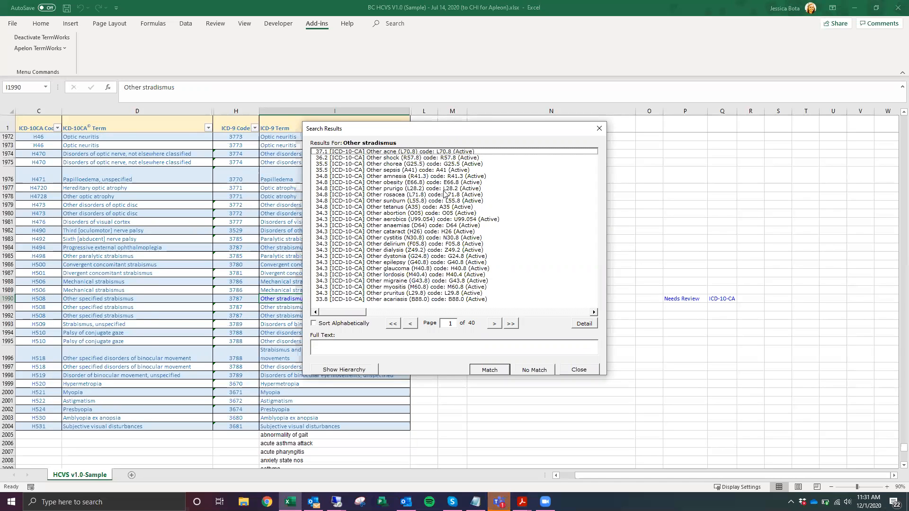
{"action": "left_click", "coordinate": [599, 129]}
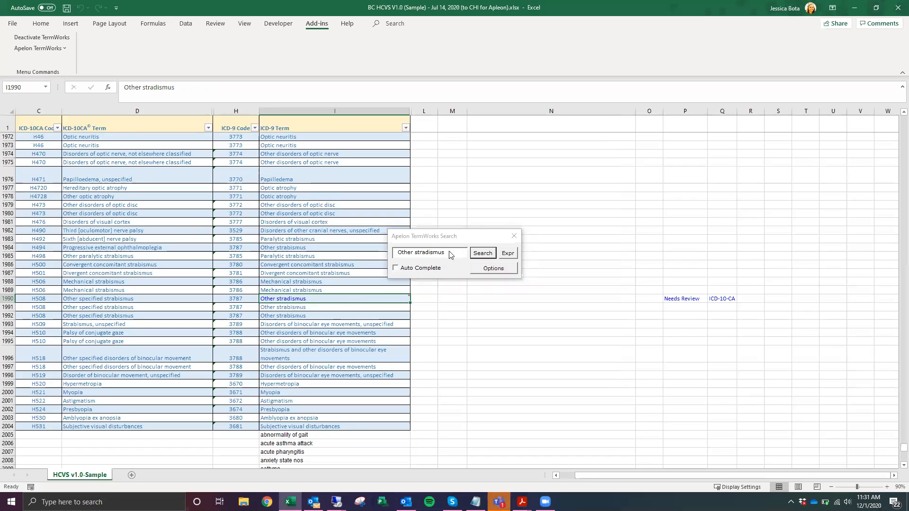
Correct the search text to "Other strabismus", run the search again and close the results without matching
{"action": "left_click", "coordinate": [444, 237]}
{"action": "key", "text": "BackSpace"}
{"action": "key", "text": "BackSpace"}
{"action": "type", "text": "b"}
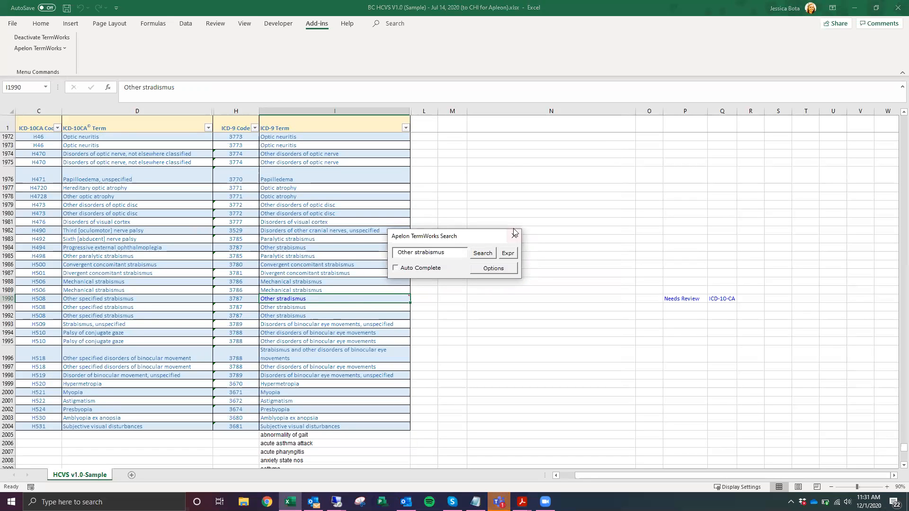
{"action": "left_click", "coordinate": [483, 253]}
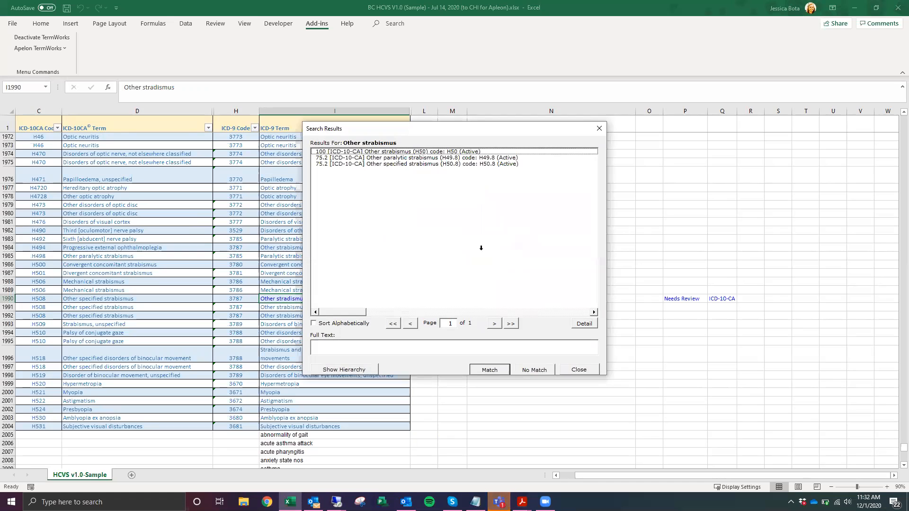
{"action": "left_click", "coordinate": [599, 129]}
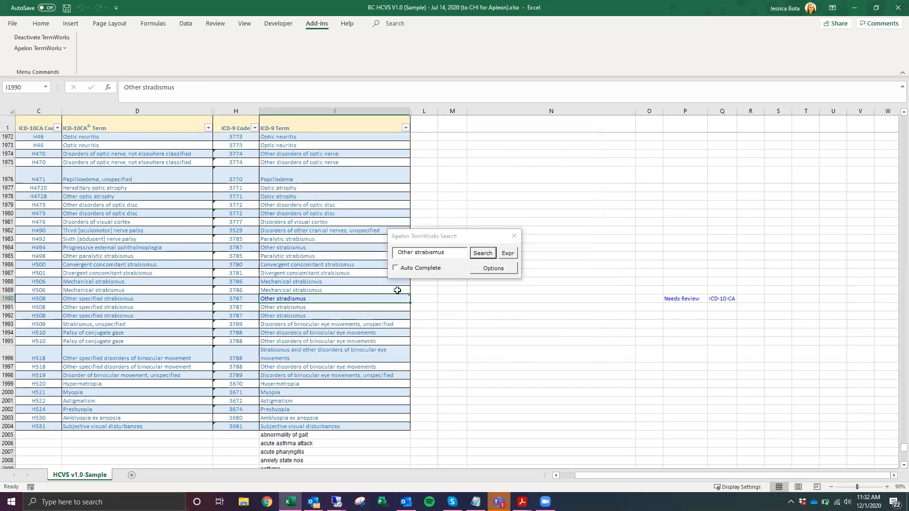
Search for "Other $fstrabismus", highlight the H50 result, and close the results and the search dialog without matching
{"action": "left_click", "coordinate": [443, 255]}
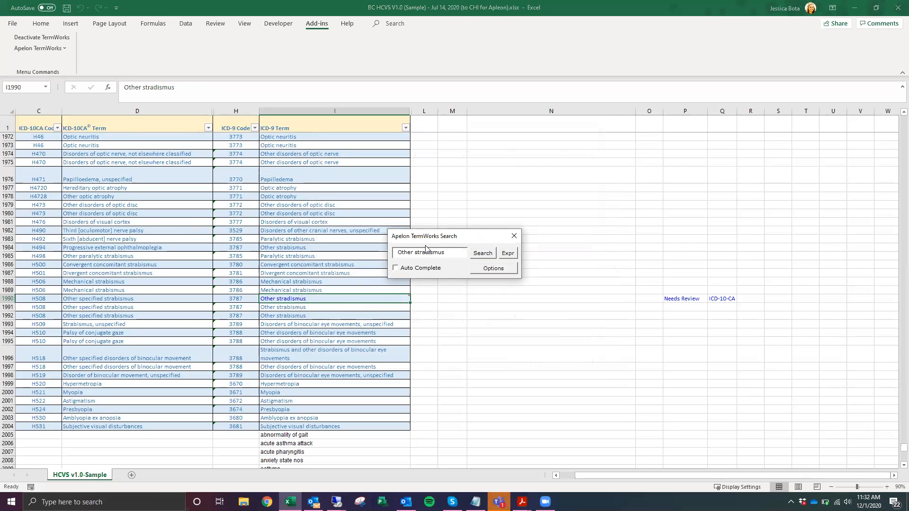
{"action": "type", "text": "$f"}
{"action": "left_click", "coordinate": [483, 254]}
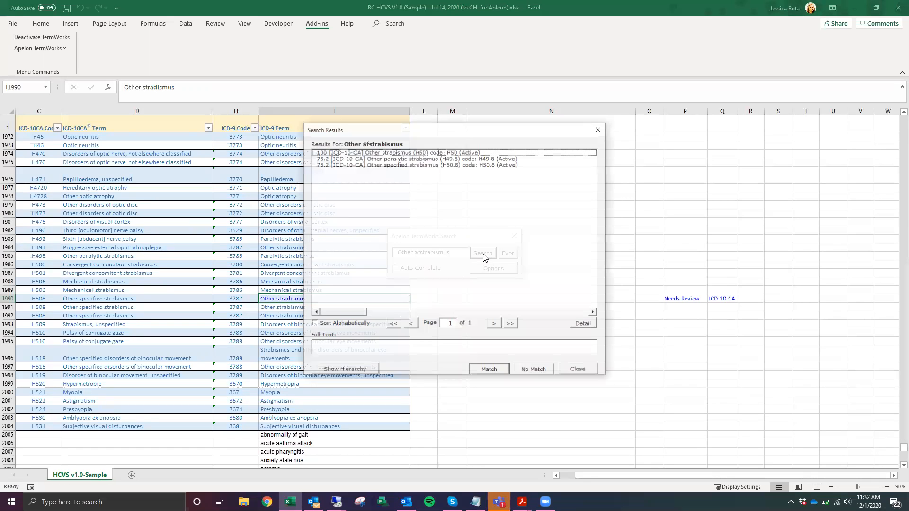
{"action": "left_click", "coordinate": [399, 152]}
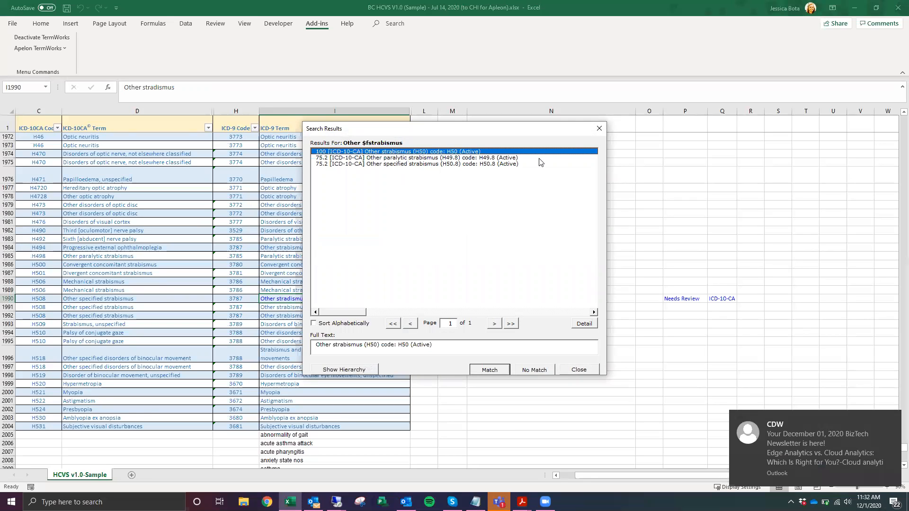
{"action": "left_click", "coordinate": [598, 127]}
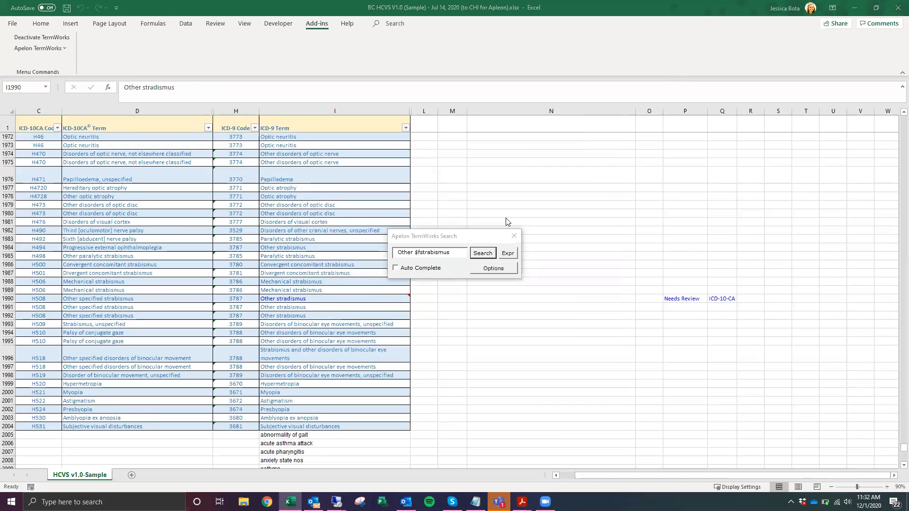
{"action": "left_click", "coordinate": [514, 236]}
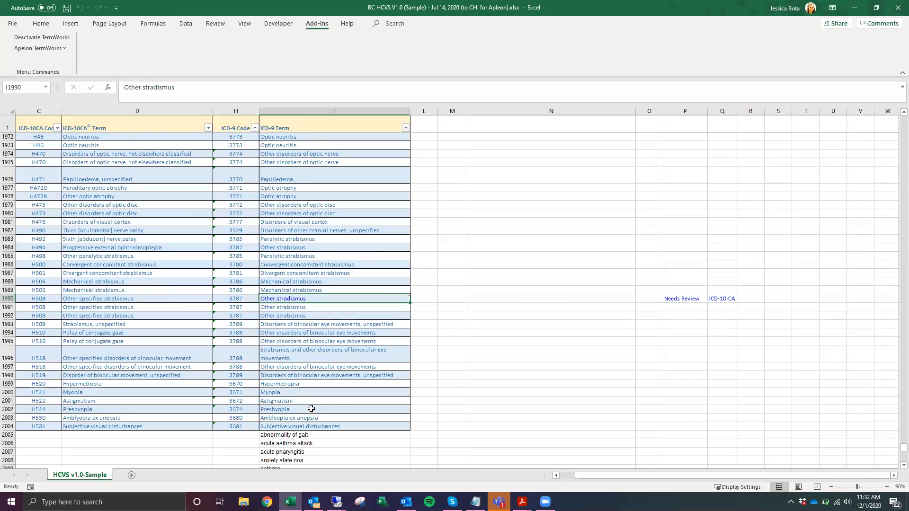
Open the search results for the term in I17, view the concept detail of the A09.0 result, and close both windows
{"action": "scroll", "coordinate": [314, 326], "scroll_direction": "up", "scroll_amount": 2}
{"action": "left_click_drag", "start_coordinate": [895, 446], "coordinate": [897, 116]}
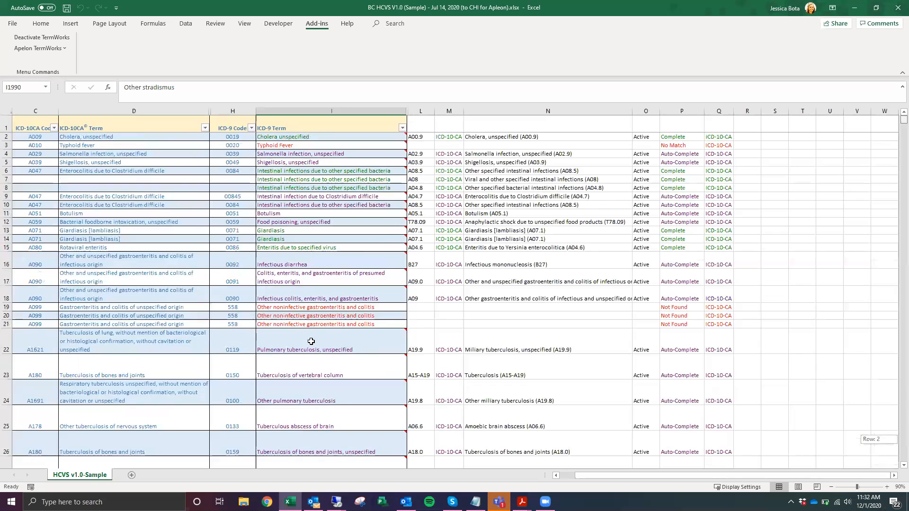
{"action": "right_click", "coordinate": [323, 277]}
{"action": "left_click", "coordinate": [289, 273]}
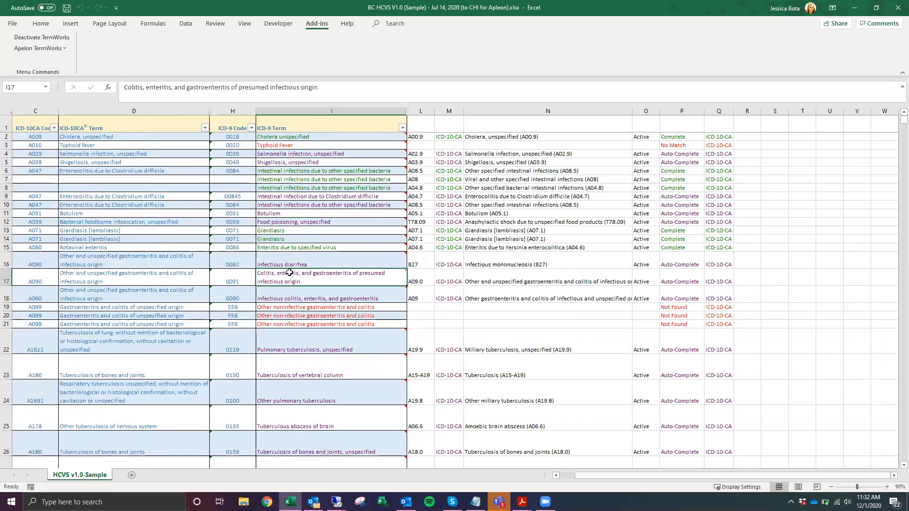
{"action": "double_click", "coordinate": [314, 279]}
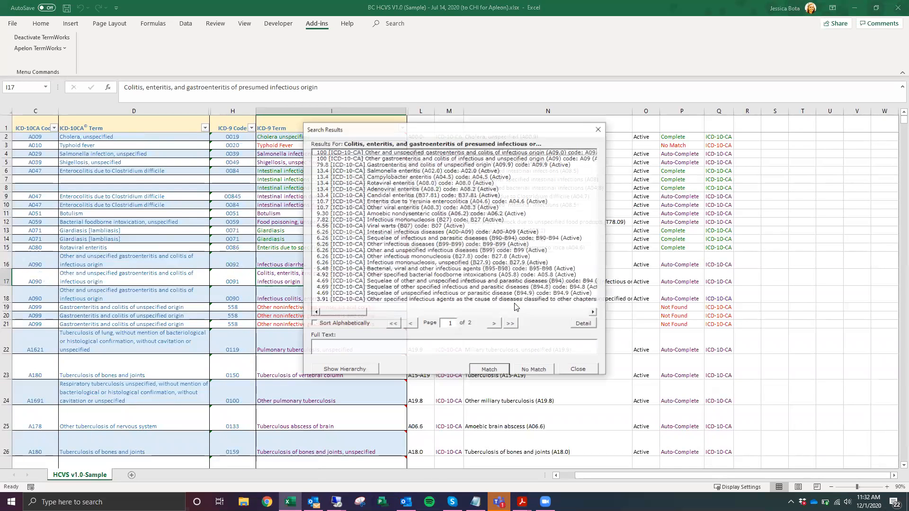
{"action": "left_click", "coordinate": [404, 153]}
{"action": "left_click", "coordinate": [585, 326]}
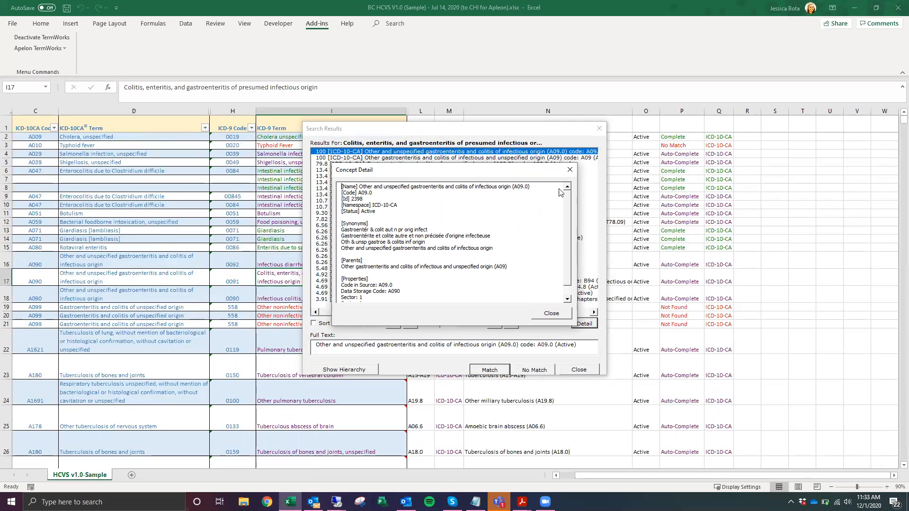
{"action": "left_click", "coordinate": [570, 169]}
{"action": "left_click", "coordinate": [600, 128]}
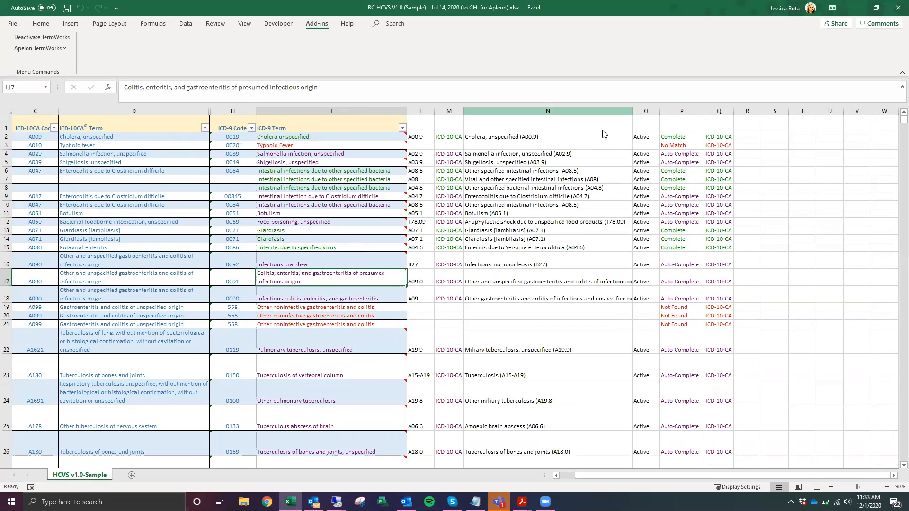
{"action": "left_click", "coordinate": [491, 350]}
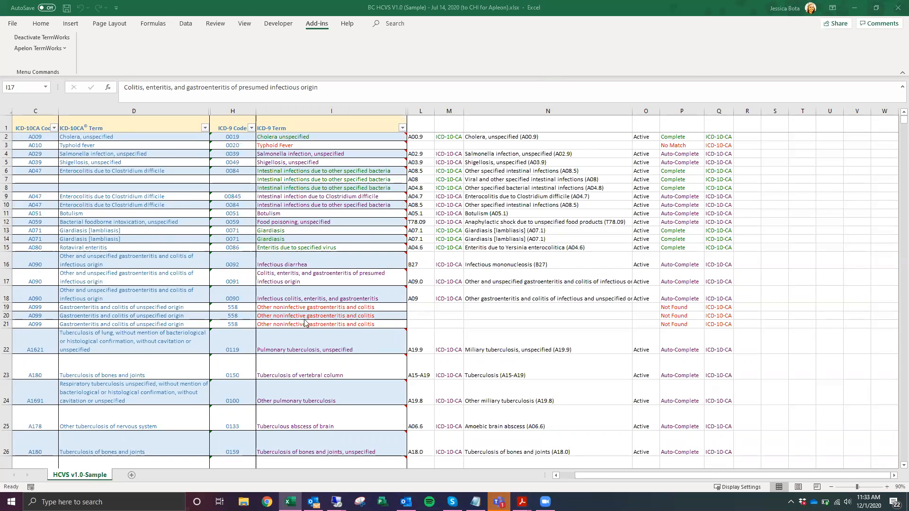
Hide columns H through Q so that only the ICD-10-CA code and term columns precede column R
{"action": "scroll", "coordinate": [321, 341], "scroll_direction": "down", "scroll_amount": 1}
{"action": "scroll", "coordinate": [323, 344], "scroll_direction": "up", "scroll_amount": 1}
{"action": "left_click_drag", "start_coordinate": [231, 111], "coordinate": [719, 113]}
{"action": "right_click", "coordinate": [460, 231]}
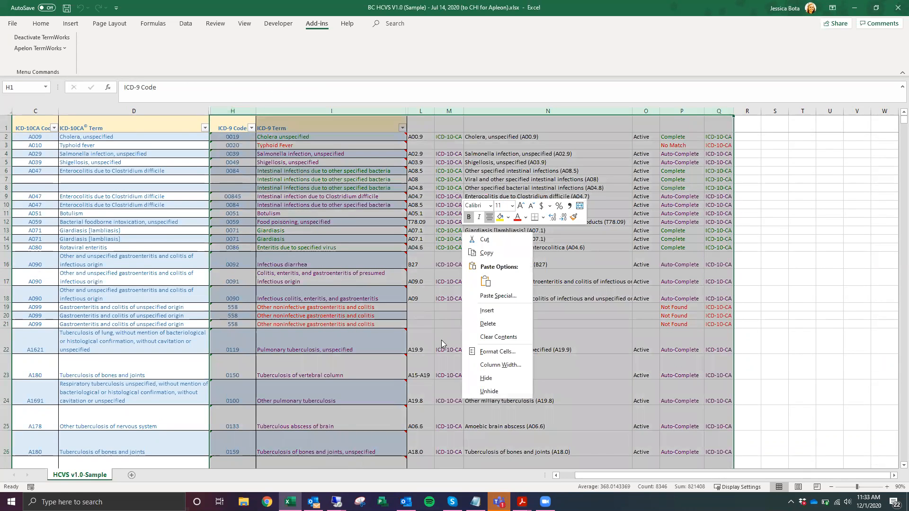
{"action": "left_click", "coordinate": [485, 382]}
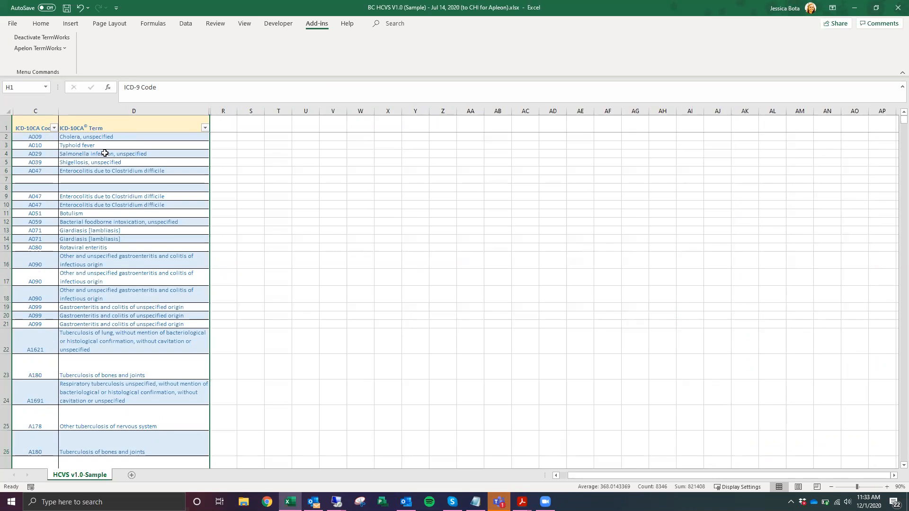
Choose SNOMED CT CA Edition as the data source in the TermWorks search options
{"action": "left_click", "coordinate": [47, 137]}
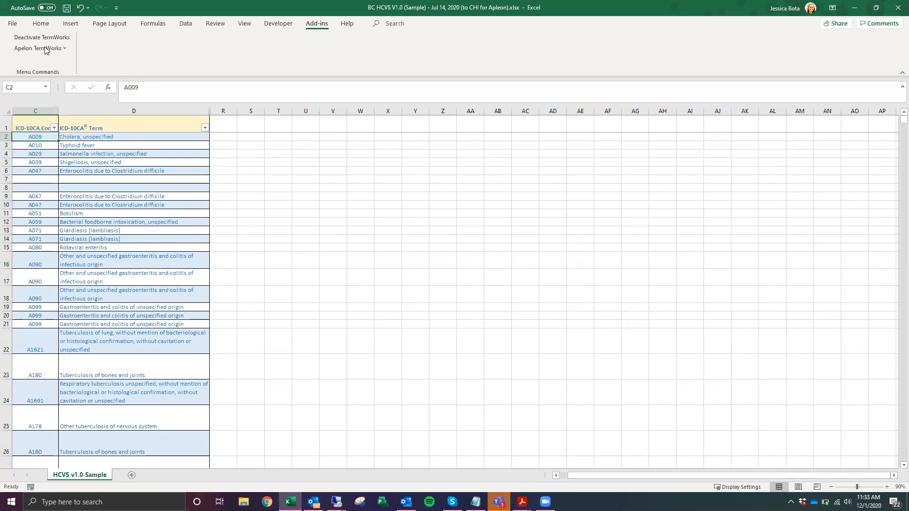
{"action": "left_click", "coordinate": [89, 136]}
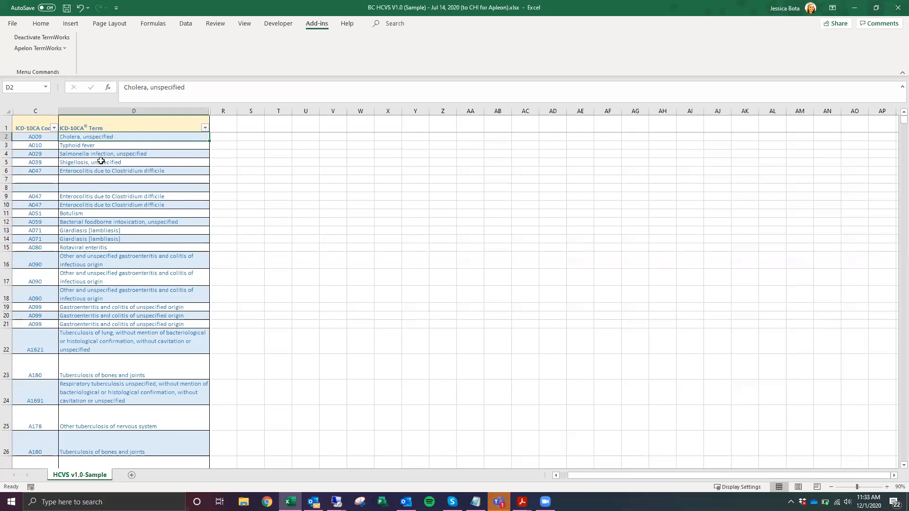
{"action": "left_click", "coordinate": [44, 49]}
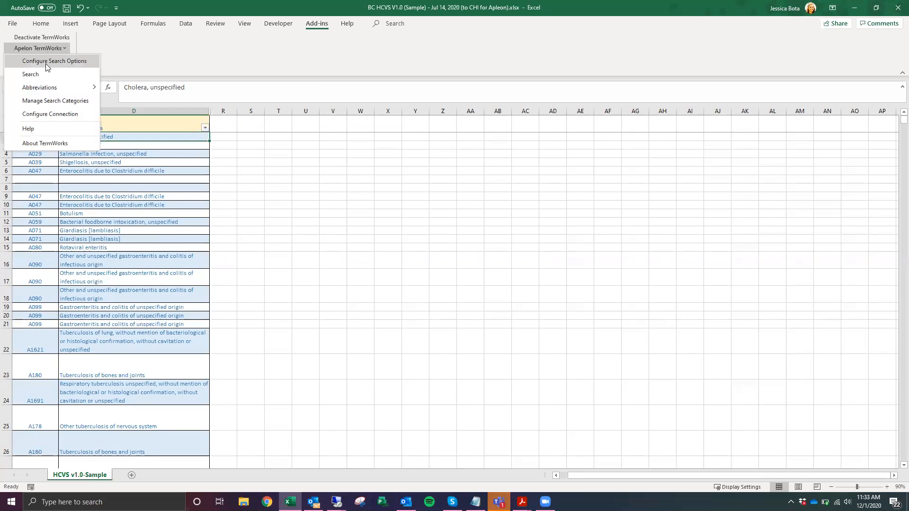
{"action": "left_click", "coordinate": [48, 61]}
{"action": "left_click", "coordinate": [441, 216]}
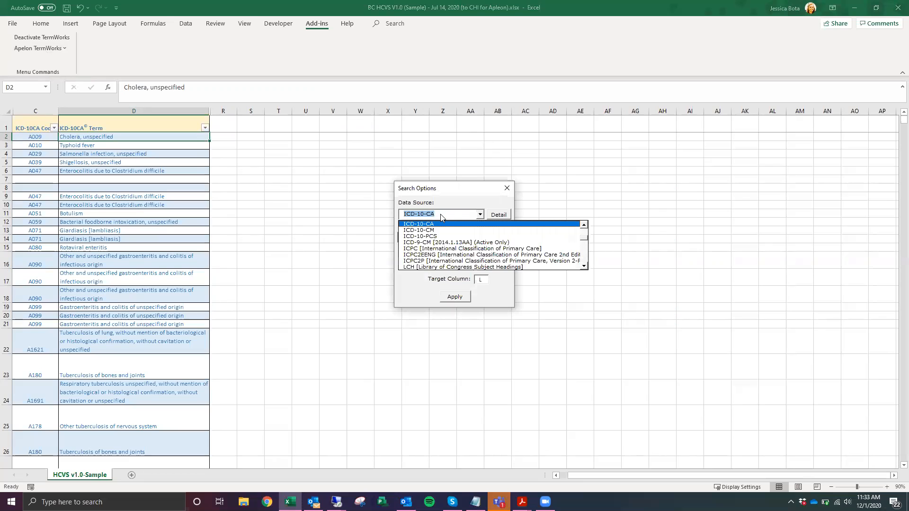
{"action": "type", "text": "sn"}
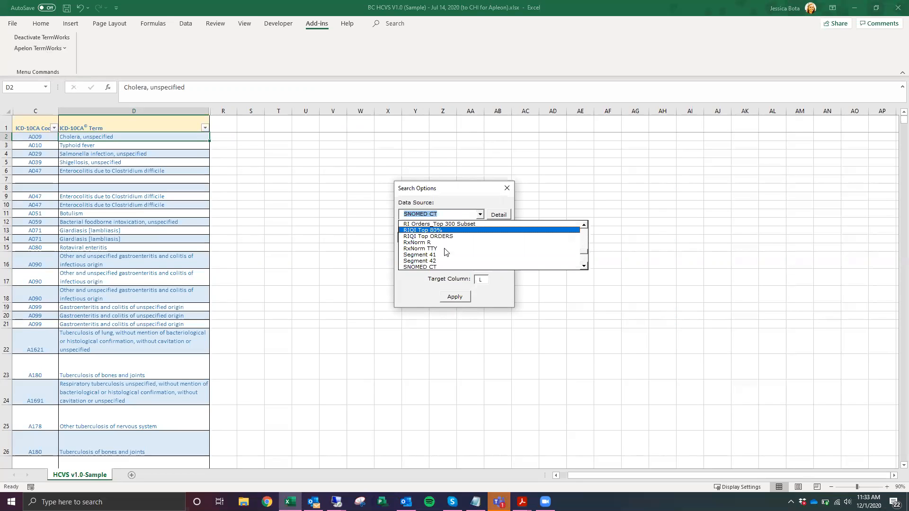
{"action": "left_click", "coordinate": [584, 266]}
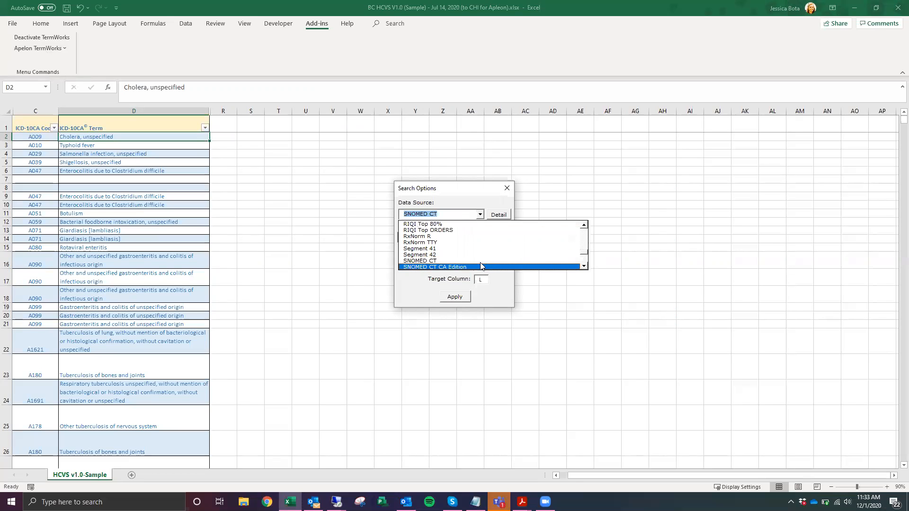
{"action": "left_click", "coordinate": [478, 268]}
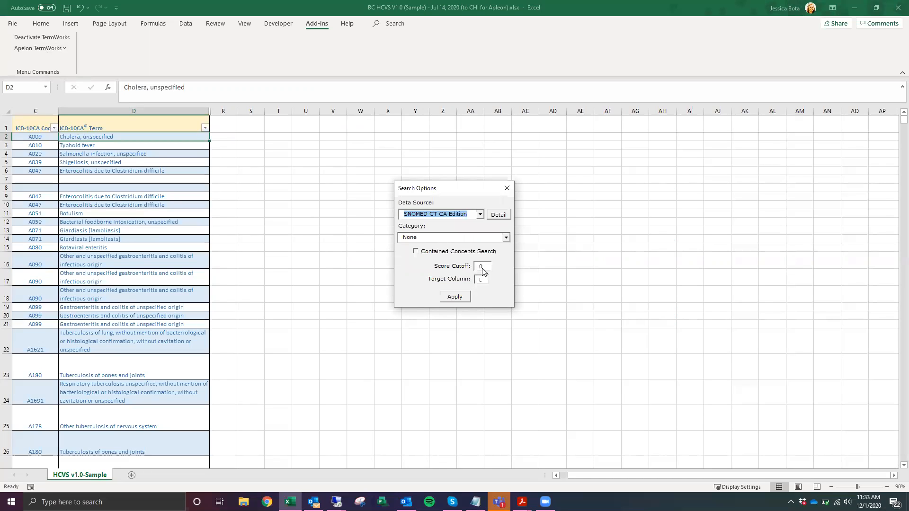
Set the target column to R and apply the search options, inserting new columns for the results
{"action": "left_click", "coordinate": [480, 280]}
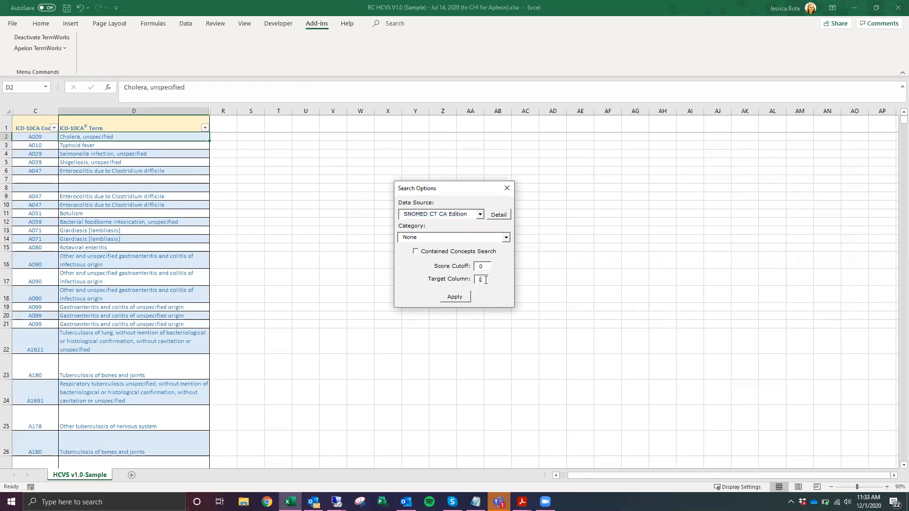
{"action": "type", "text": "R"}
{"action": "left_click", "coordinate": [454, 298]}
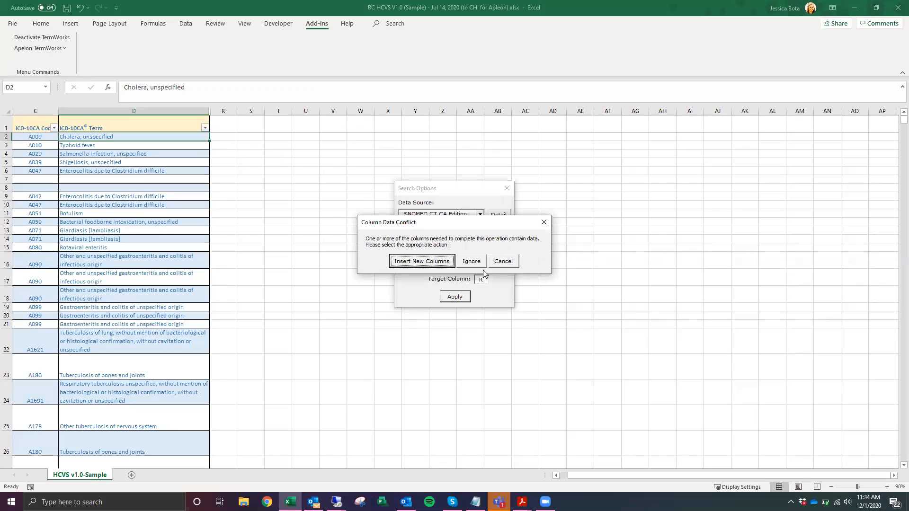
{"action": "left_click", "coordinate": [431, 262]}
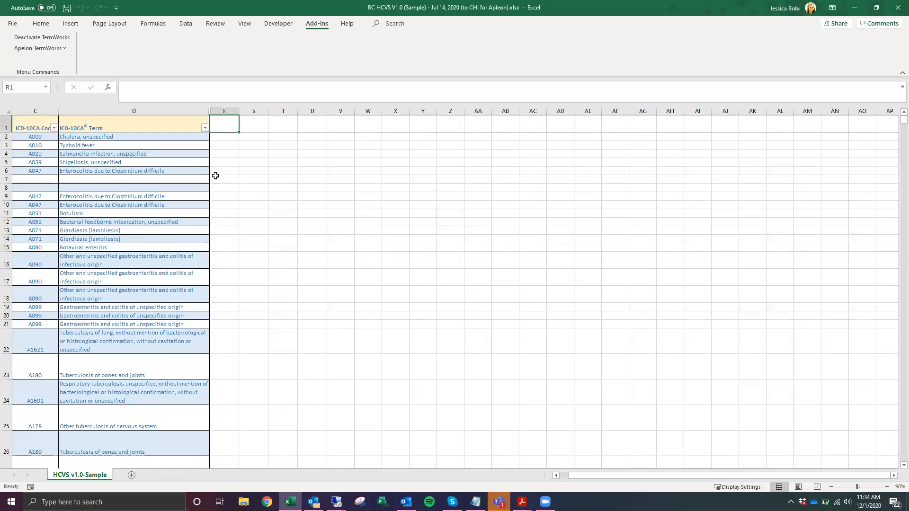
Run a TermWorks auto-complete search on the ICD-10-CA terms in D2:D25 and close the search dialog
{"action": "left_click_drag", "start_coordinate": [125, 138], "coordinate": [155, 423]}
{"action": "right_click", "coordinate": [121, 243]}
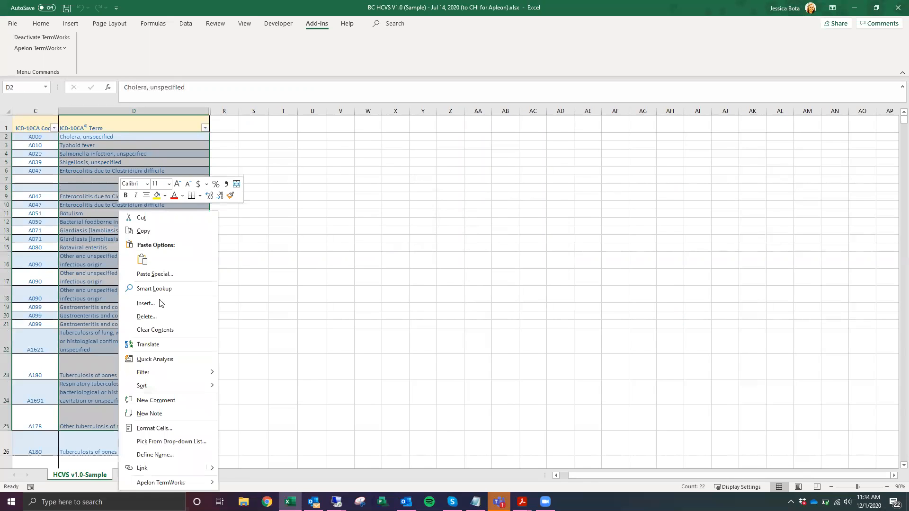
{"action": "mouse_move", "coordinate": [156, 485]}
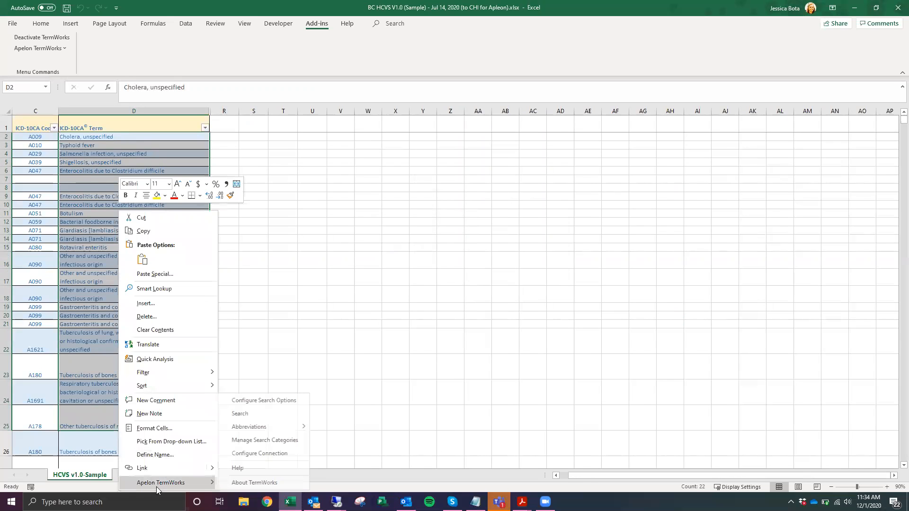
{"action": "left_click", "coordinate": [260, 416]}
{"action": "left_click", "coordinate": [402, 269]}
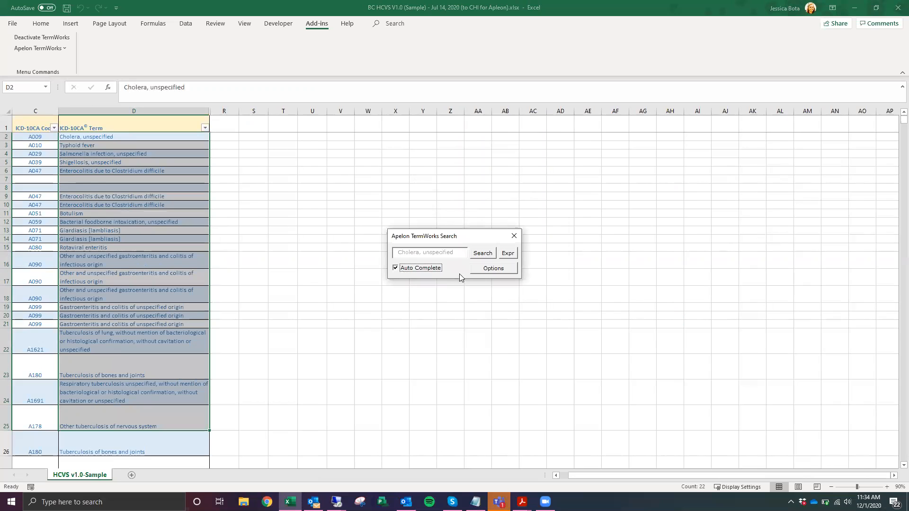
{"action": "left_click", "coordinate": [483, 253]}
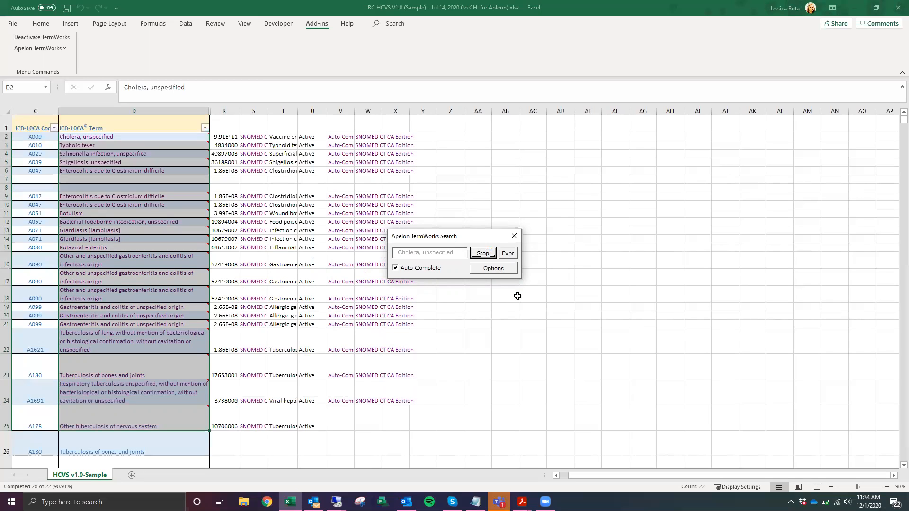
{"action": "left_click", "coordinate": [515, 236]}
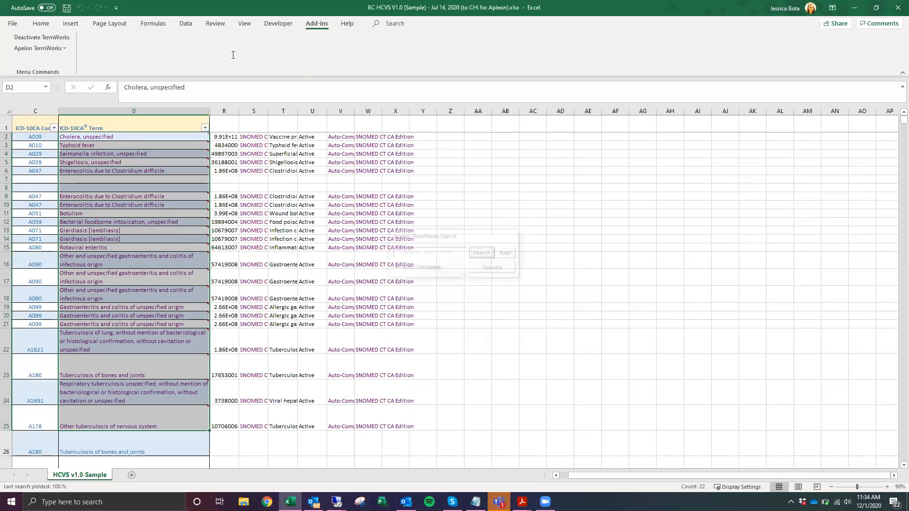
Fit columns R, S, T, V and W to their contents and widen column R further for the long concept code in R2
{"action": "double_click", "coordinate": [239, 111]}
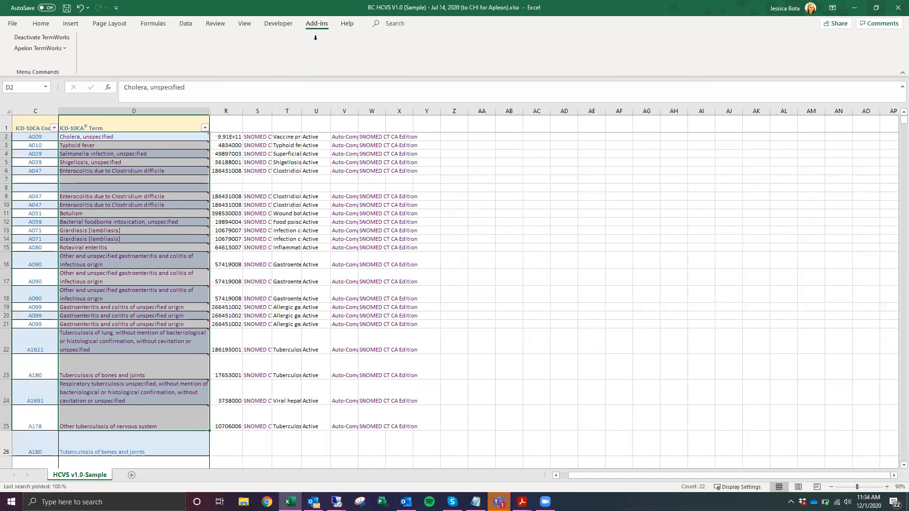
{"action": "double_click", "coordinate": [273, 110]}
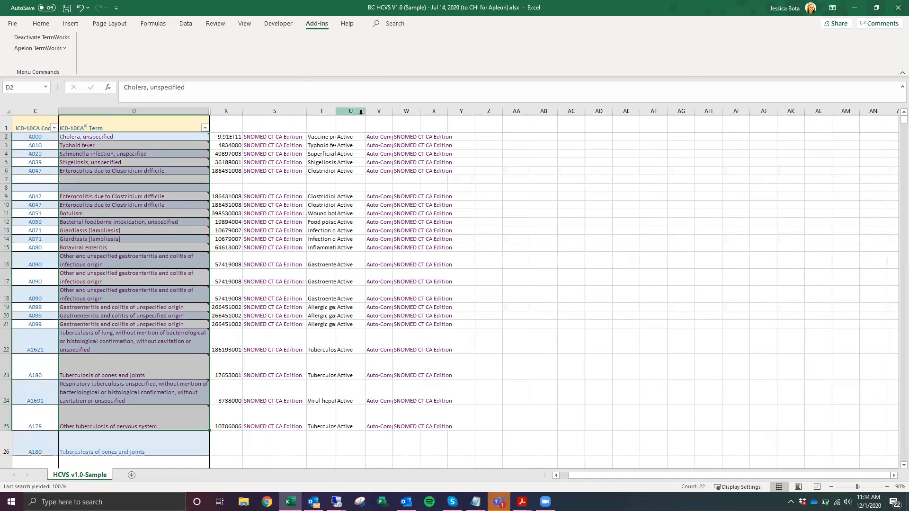
{"action": "double_click", "coordinate": [336, 111]}
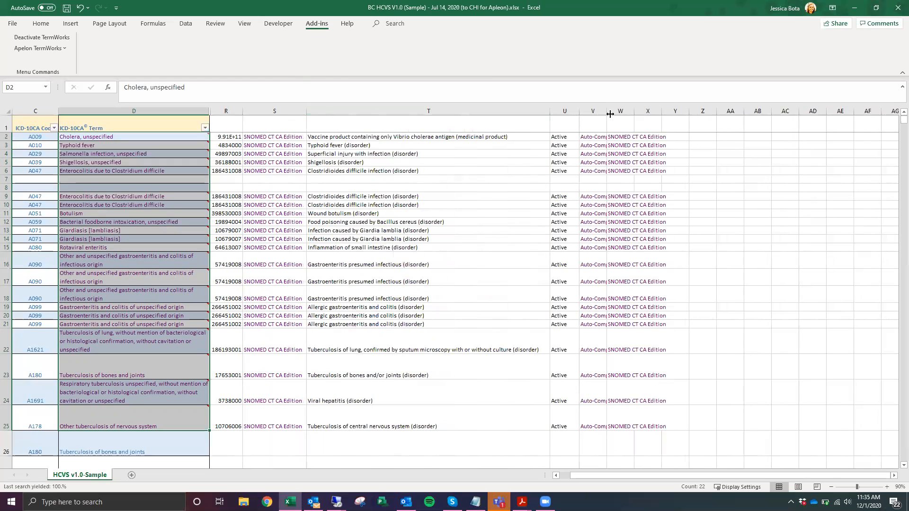
{"action": "double_click", "coordinate": [606, 111]}
{"action": "double_click", "coordinate": [657, 111]}
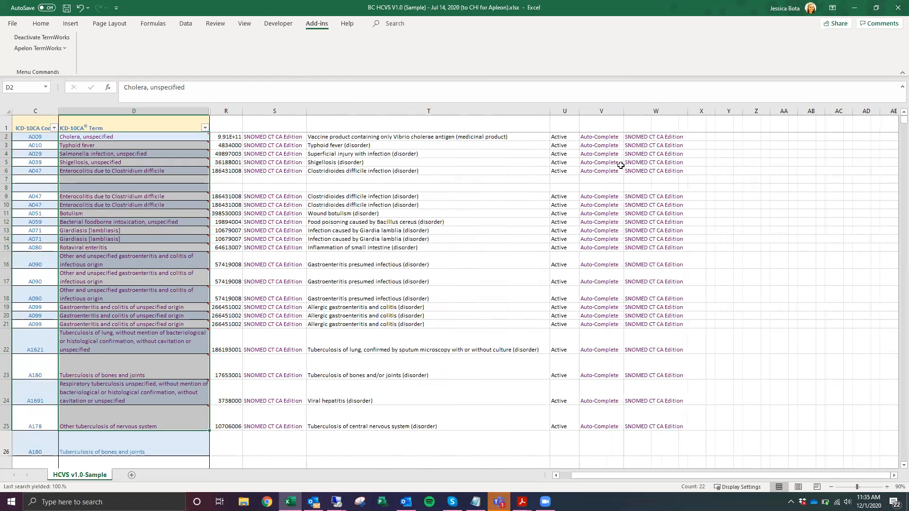
{"action": "left_click", "coordinate": [225, 139]}
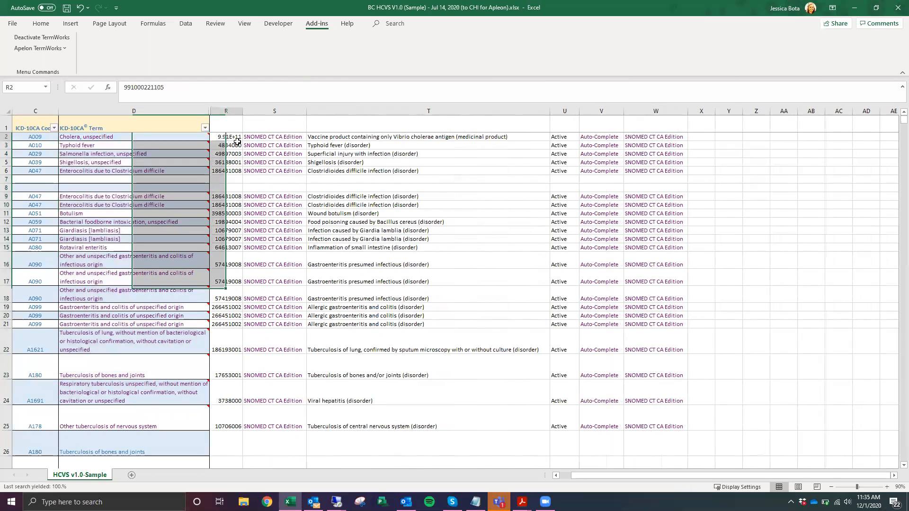
{"action": "left_click_drag", "start_coordinate": [246, 110], "coordinate": [273, 109]}
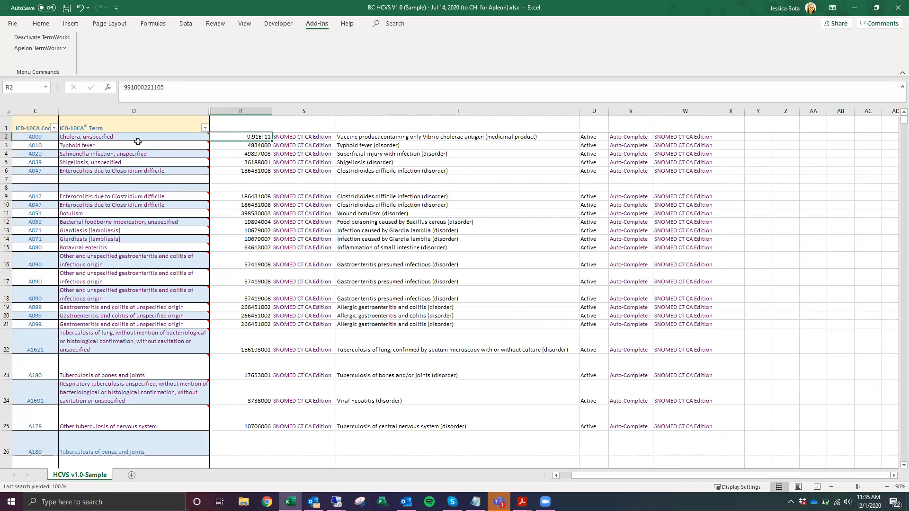
Compare the Cholera, unspecified and Typhoid fever terms with their SNOMED CT CA Edition matches in column T
{"action": "mouse_move", "coordinate": [131, 137]}
{"action": "left_click", "coordinate": [388, 146]}
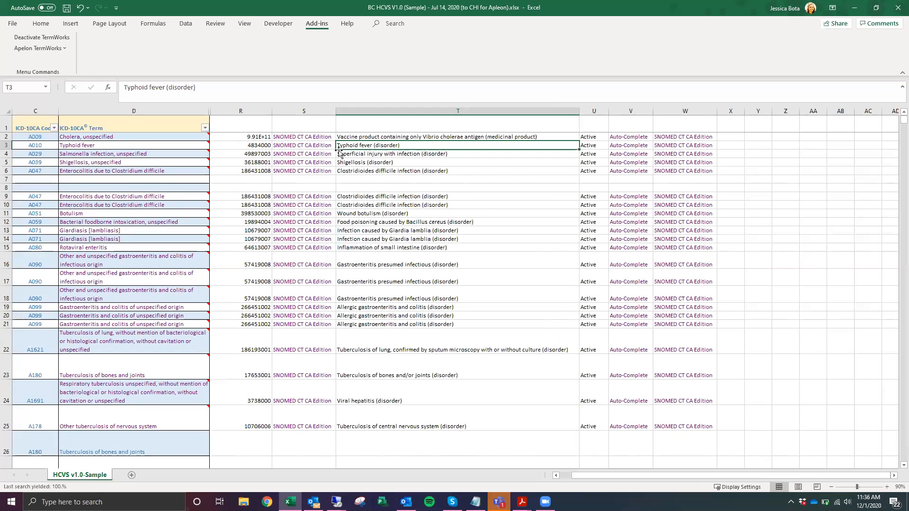
Open the TermWorks search results for Cholera, unspecified in D2 and move the results window clear of the matches
{"action": "left_click", "coordinate": [546, 502]}
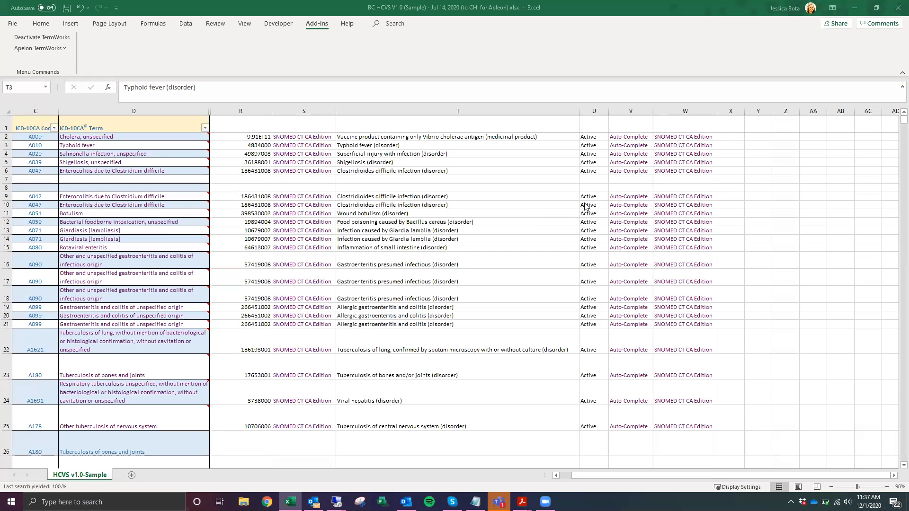
{"action": "left_click", "coordinate": [454, 147]}
{"action": "double_click", "coordinate": [134, 138]}
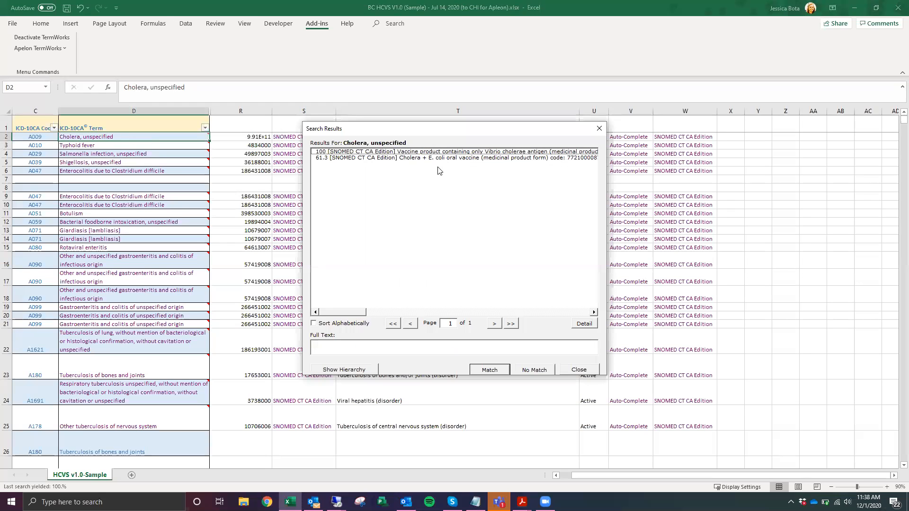
{"action": "left_click_drag", "start_coordinate": [416, 132], "coordinate": [432, 195]}
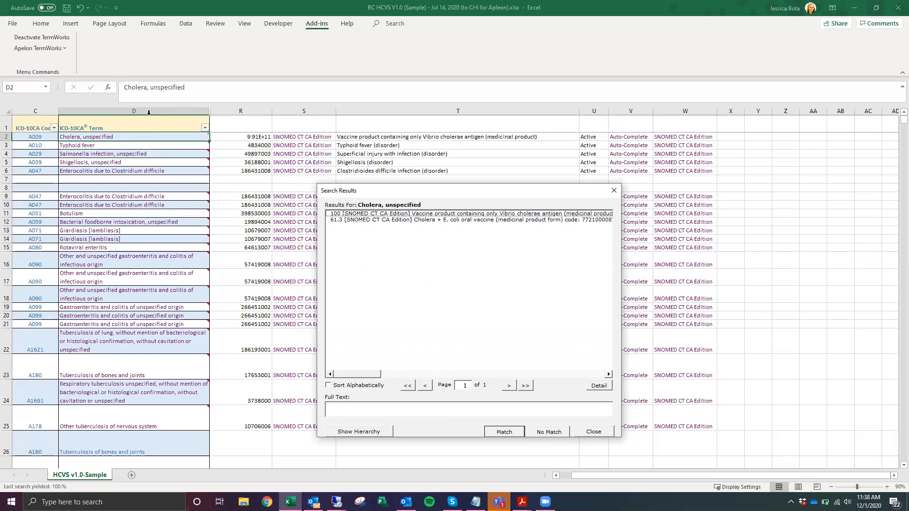
Unhide the SNOMED ID and SNOMED Term columns beside the ICD-10CA Code column
{"action": "left_click", "coordinate": [22, 112]}
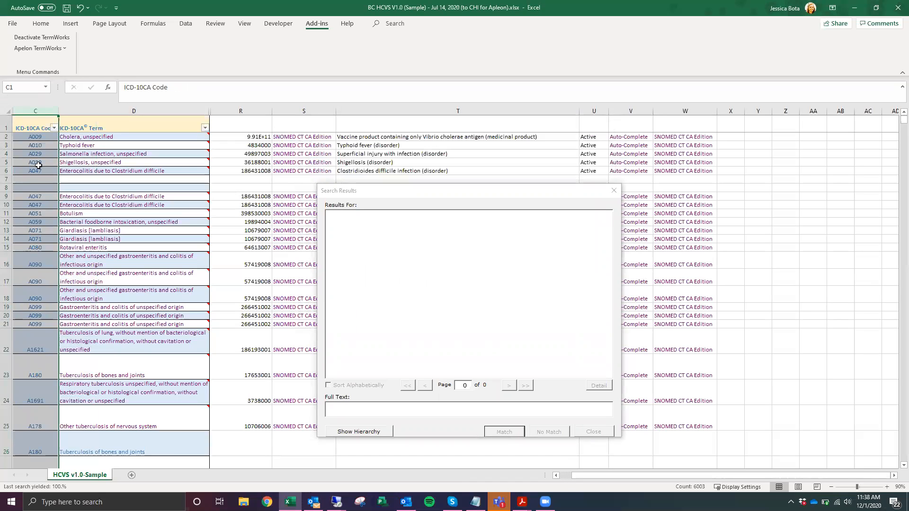
{"action": "right_click", "coordinate": [35, 113]}
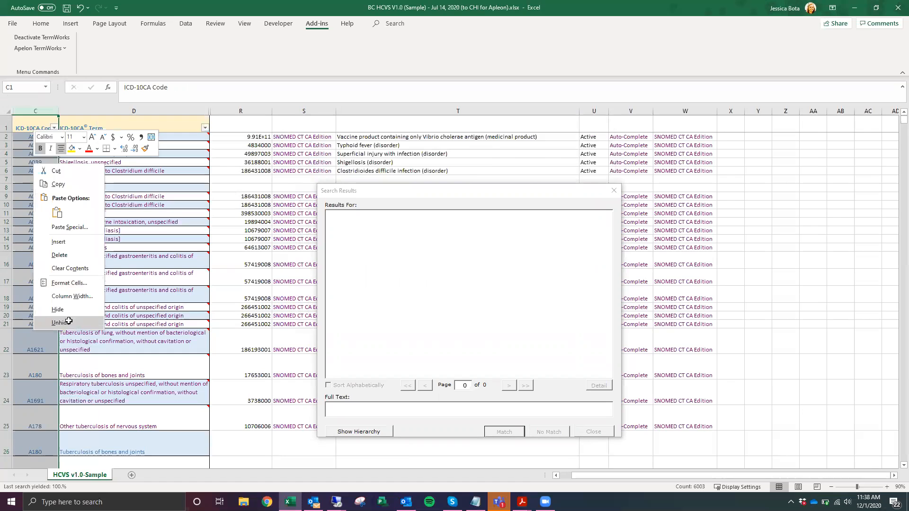
{"action": "left_click", "coordinate": [69, 322]}
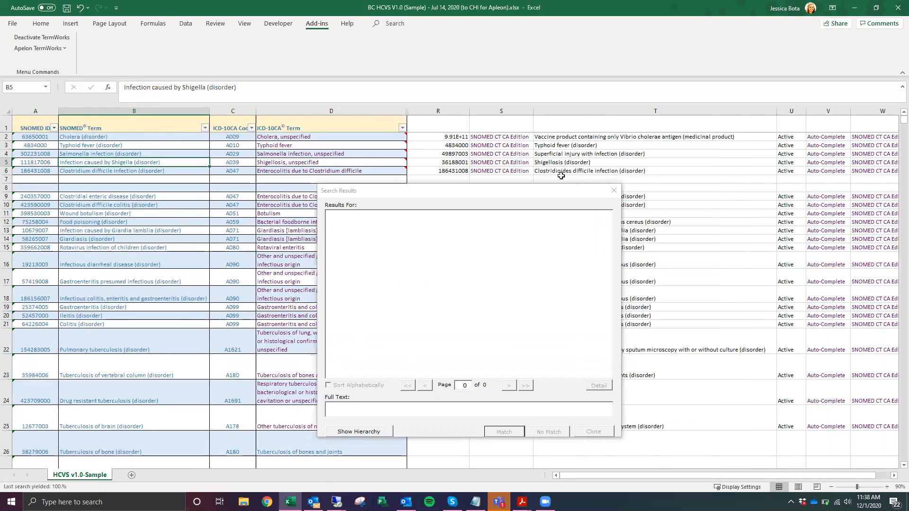
Review and apply the TermWorks search options for D2, and dismiss the search results for Cholera, unspecified
{"action": "left_click", "coordinate": [374, 138]}
{"action": "right_click", "coordinate": [321, 139]}
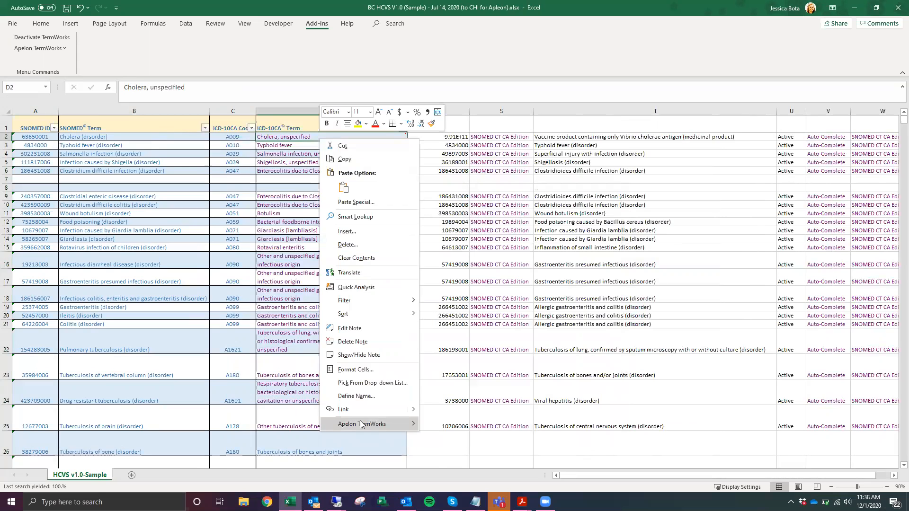
{"action": "mouse_move", "coordinate": [366, 423]}
{"action": "left_click", "coordinate": [469, 403]}
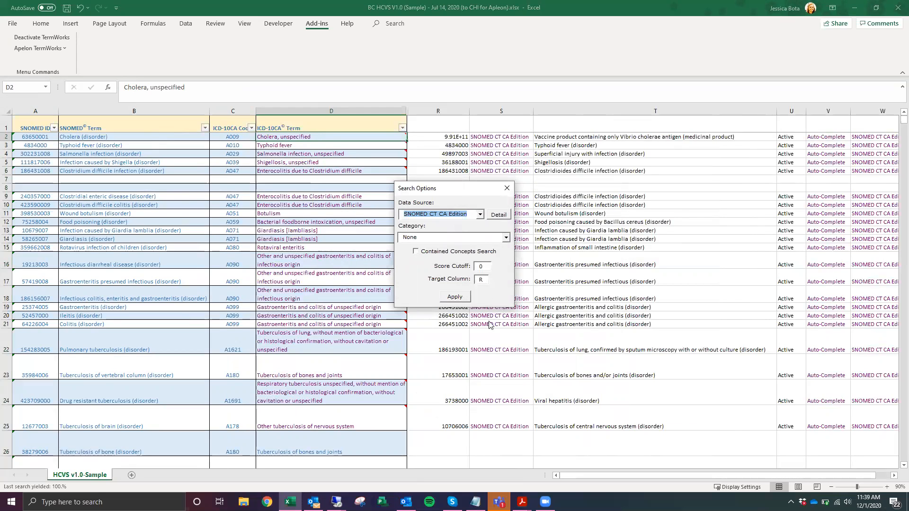
{"action": "left_click", "coordinate": [465, 296]}
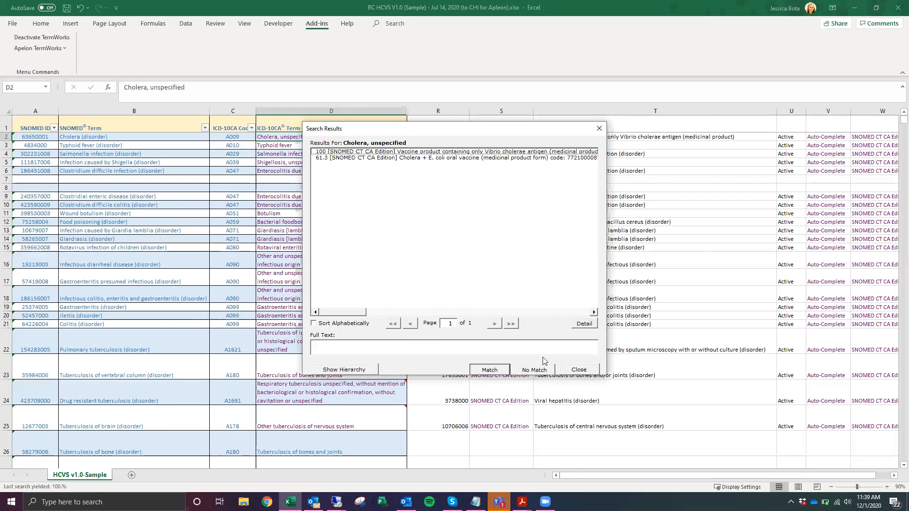
{"action": "left_click", "coordinate": [598, 128]}
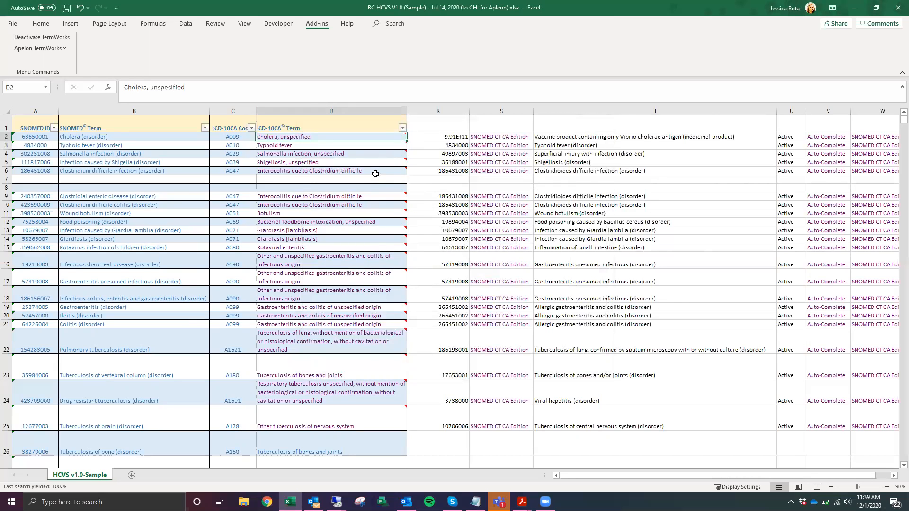
Run a TermWorks auto-complete search on the ICD-10-CA terms in D2:D25 with the search expression $+disorder
{"action": "mouse_move", "coordinate": [375, 174]}
{"action": "mouse_move", "coordinate": [296, 136]}
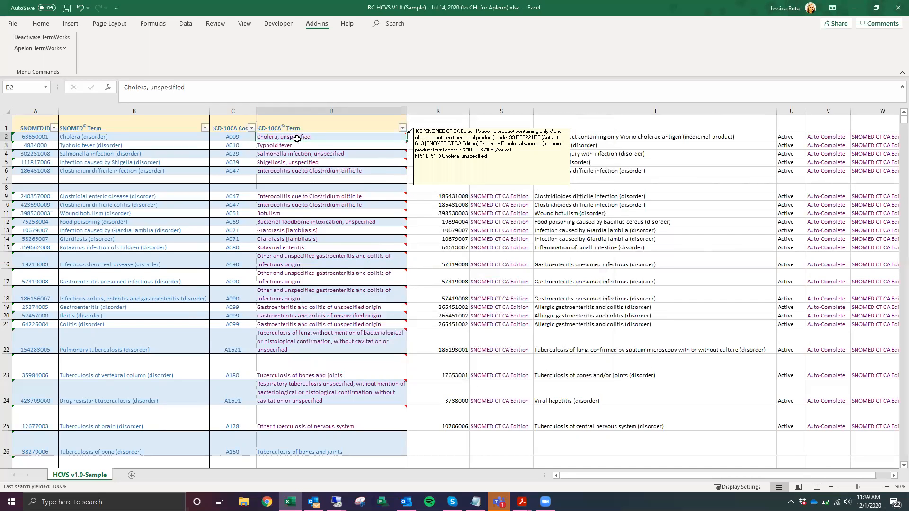
{"action": "left_click_drag", "start_coordinate": [296, 136], "coordinate": [318, 416]}
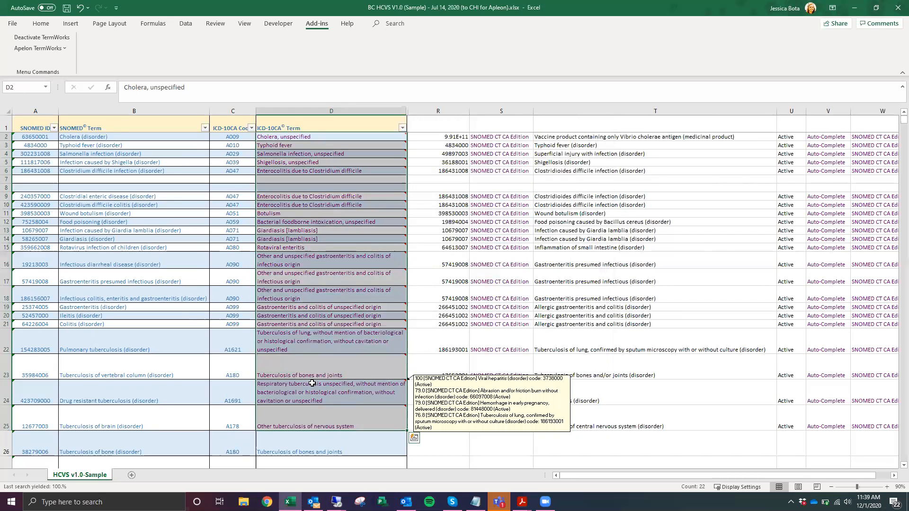
{"action": "right_click", "coordinate": [313, 384]}
{"action": "mouse_move", "coordinate": [355, 375]}
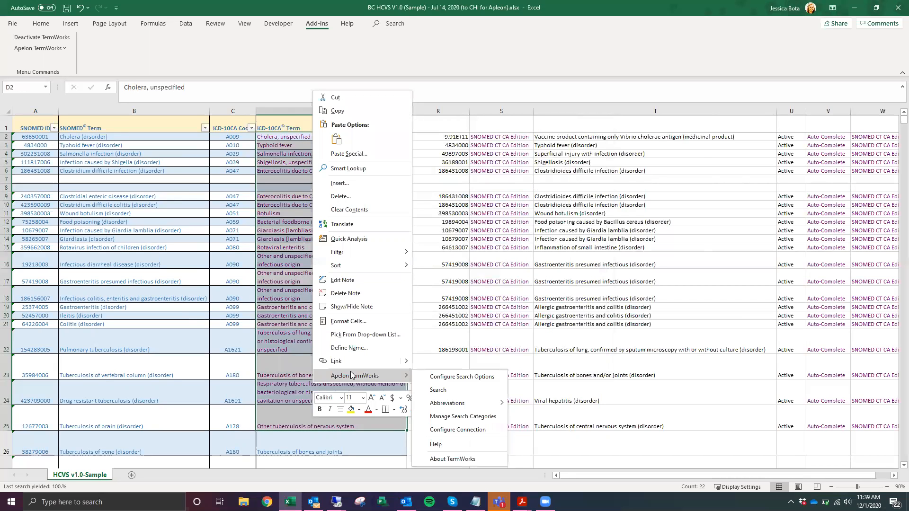
{"action": "left_click", "coordinate": [431, 392]}
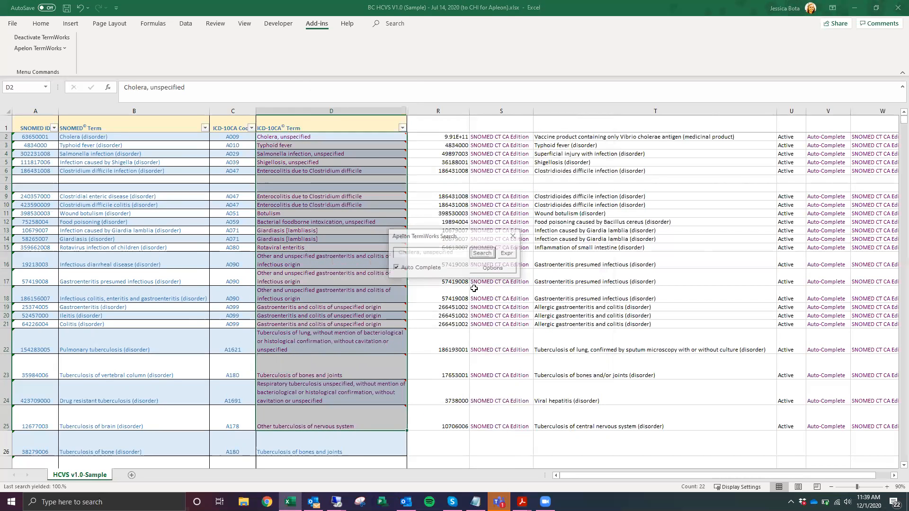
{"action": "left_click", "coordinate": [508, 257]}
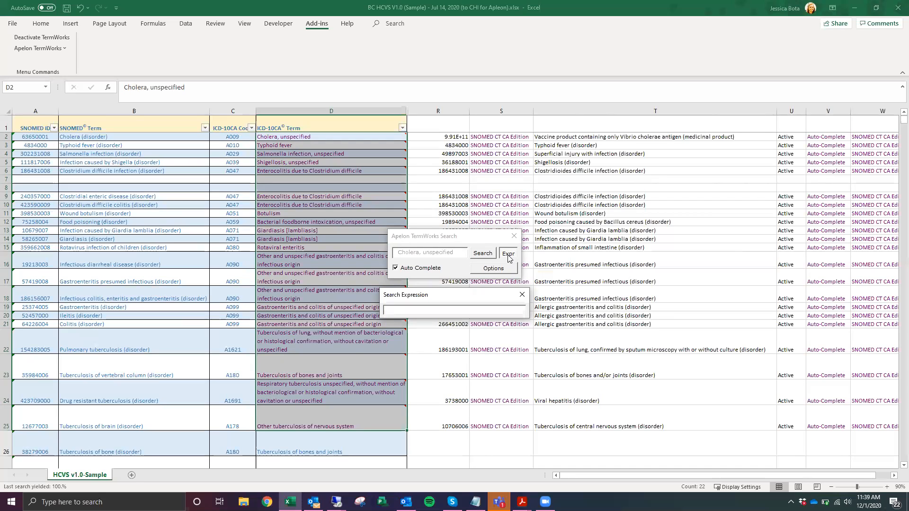
{"action": "type", "text": "$"}
{"action": "key", "text": "BackSpace"}
{"action": "type", "text": "$+disorder"}
{"action": "left_click", "coordinate": [483, 253]}
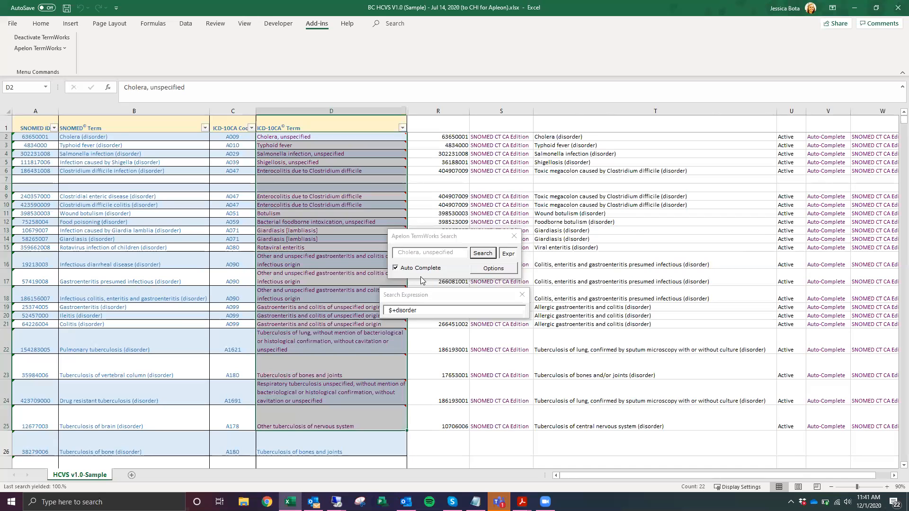
Review the match notes on the ICD-10-CA terms and open the search results for Enterocolitis due to Clostridium difficile in D6
{"action": "mouse_move", "coordinate": [280, 144]}
{"action": "mouse_move", "coordinate": [354, 282]}
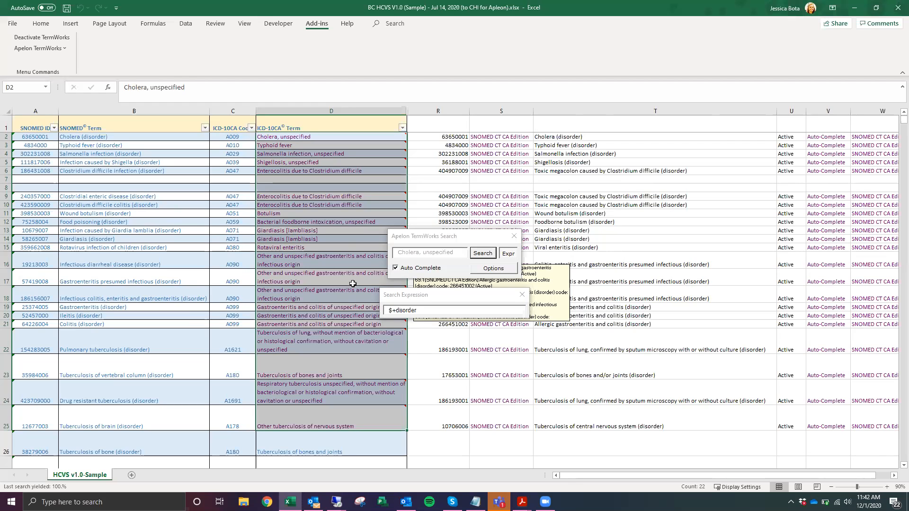
{"action": "left_click", "coordinate": [319, 146]}
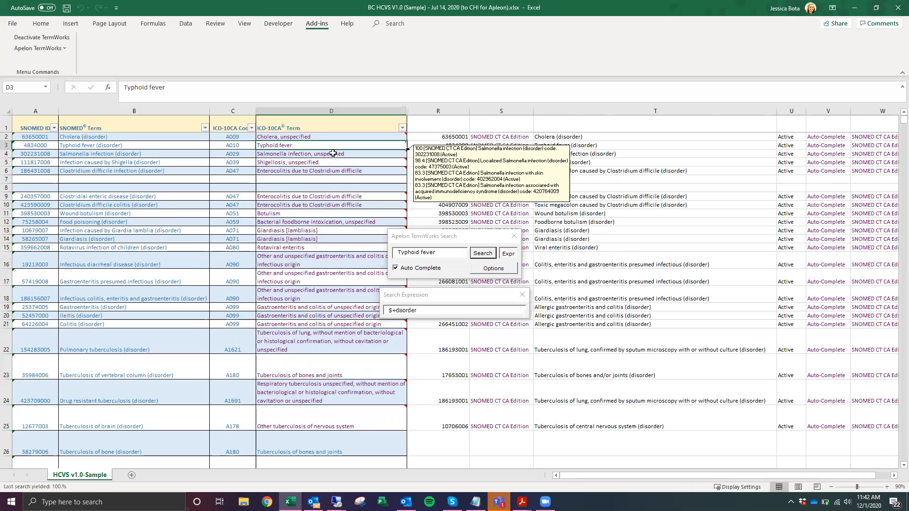
{"action": "left_click", "coordinate": [342, 174]}
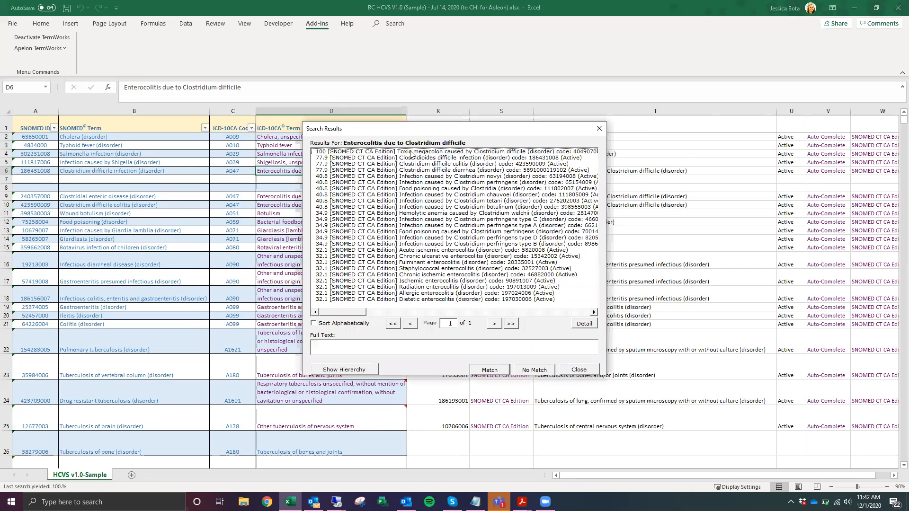
Examine the synonyms and parent of the Toxic megacolon caused by Clostridium difficile concept, and close its details and the search results
{"action": "left_click", "coordinate": [584, 323]}
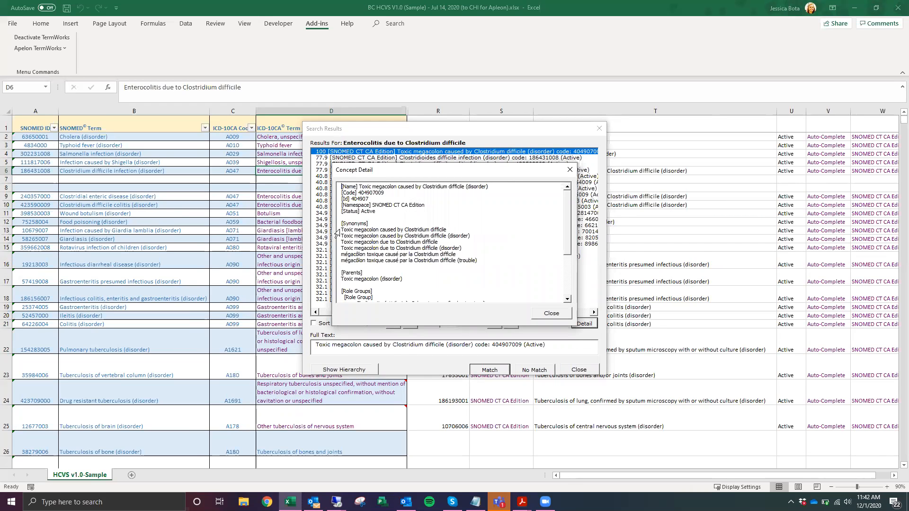
{"action": "left_click_drag", "start_coordinate": [339, 232], "coordinate": [483, 263]}
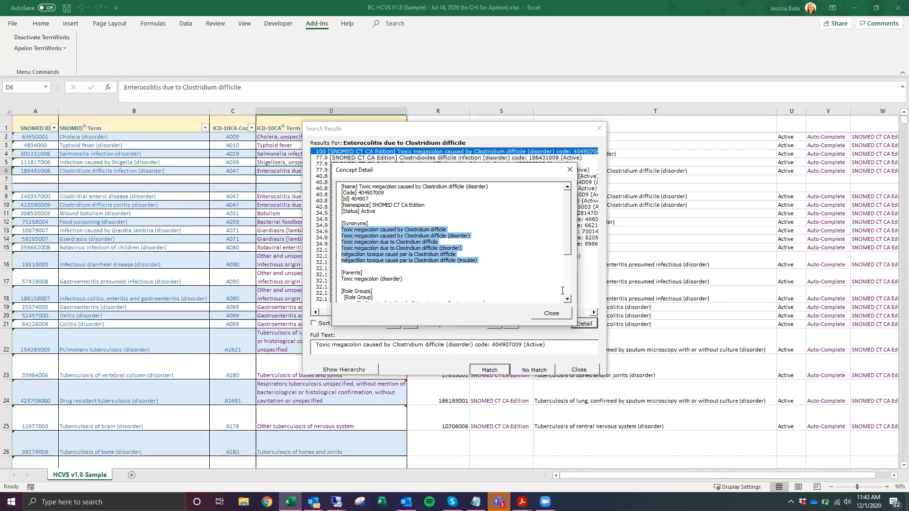
{"action": "left_click", "coordinate": [551, 314]}
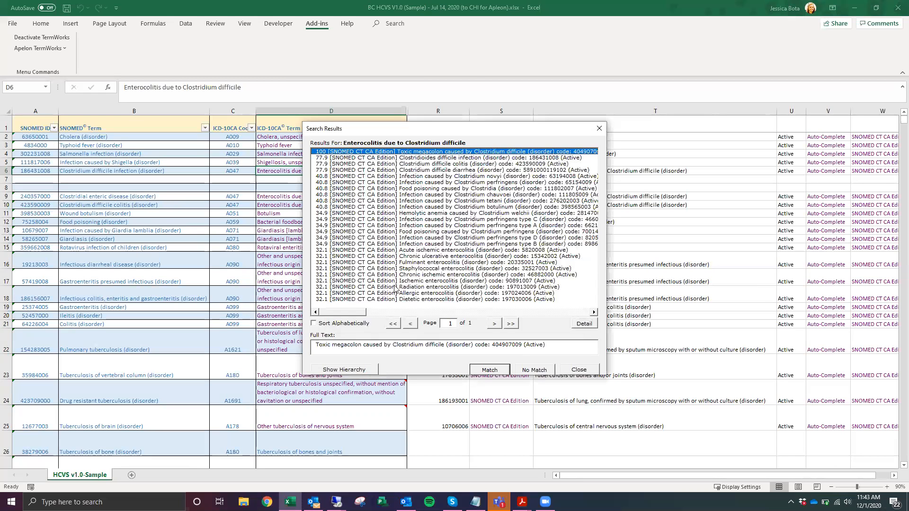
{"action": "left_click", "coordinate": [585, 324]}
{"action": "left_click_drag", "start_coordinate": [410, 277], "coordinate": [340, 279]}
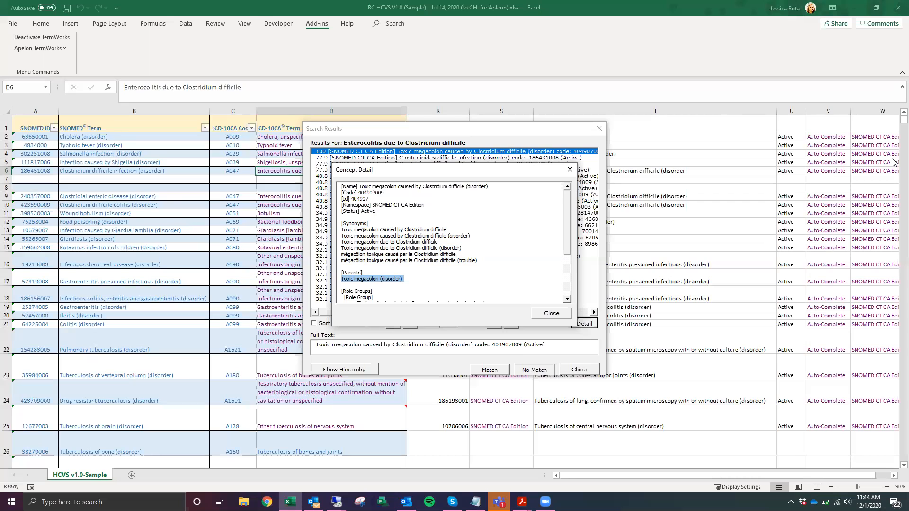
{"action": "left_click", "coordinate": [570, 169]}
{"action": "left_click", "coordinate": [598, 129]}
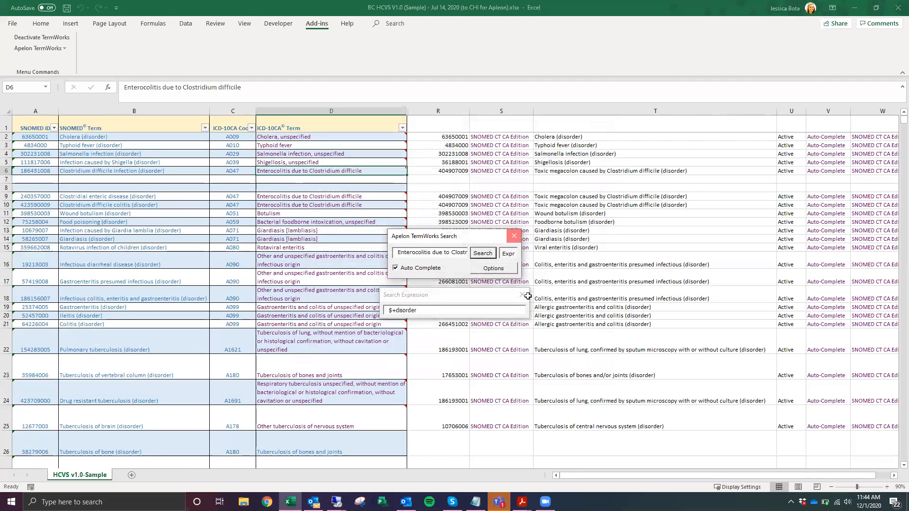
Check the version of the SNOMED CT CA Edition data source in the search options, close them and select T2
{"action": "left_click", "coordinate": [49, 48]}
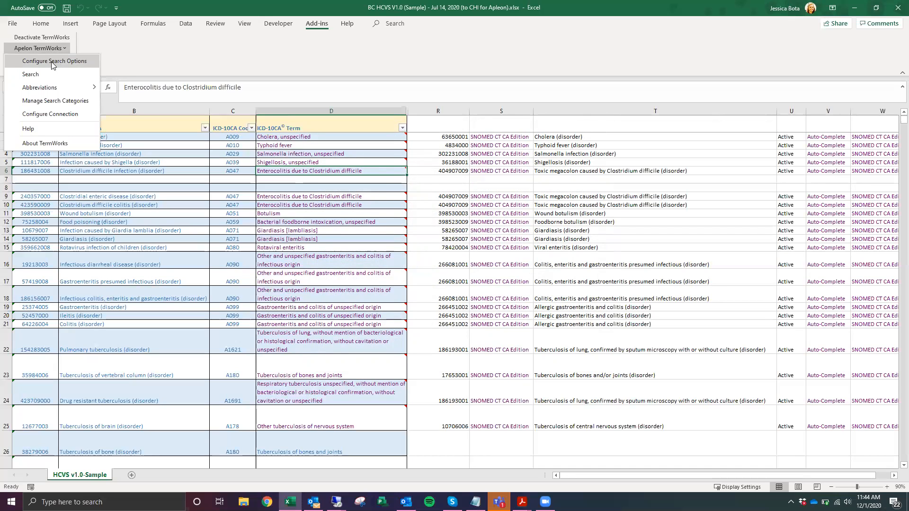
{"action": "left_click", "coordinate": [52, 62]}
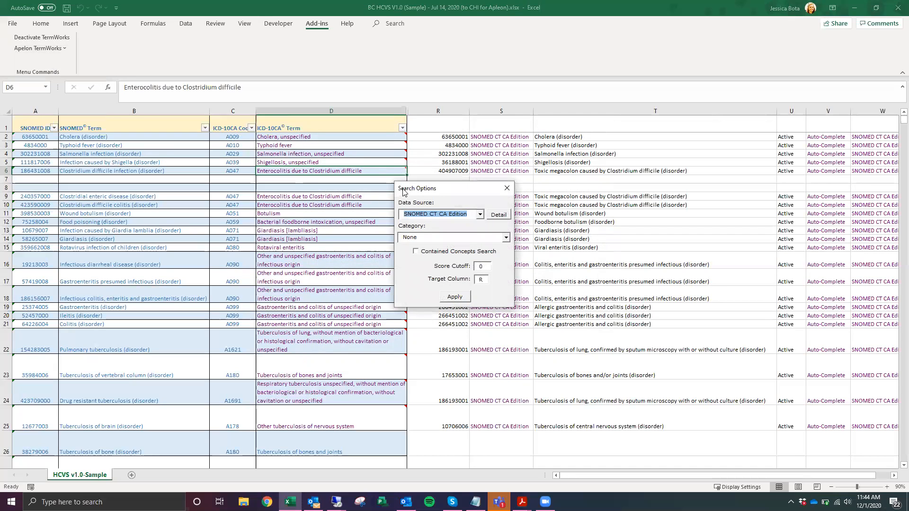
{"action": "left_click", "coordinate": [498, 216]}
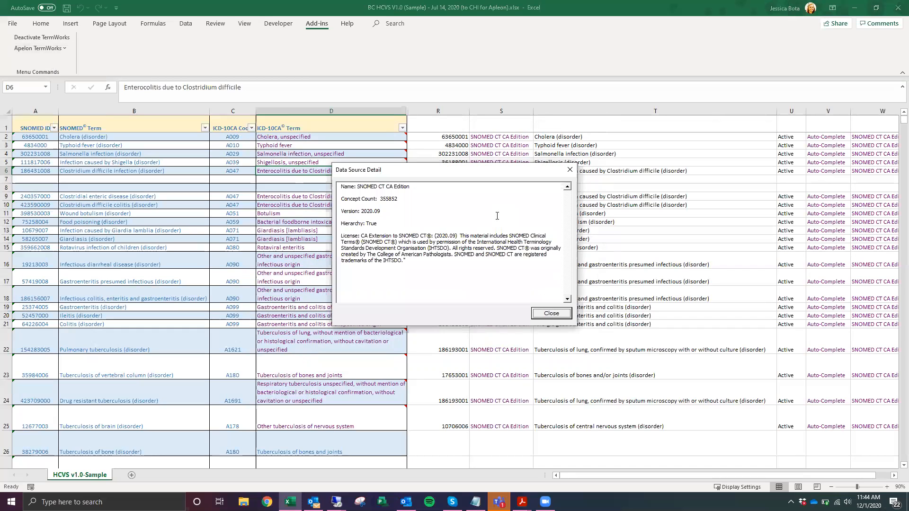
{"action": "left_click", "coordinate": [384, 215]}
{"action": "left_click_drag", "start_coordinate": [381, 211], "coordinate": [362, 213]}
{"action": "left_click", "coordinate": [570, 172]}
{"action": "left_click", "coordinate": [508, 191]}
{"action": "left_click", "coordinate": [561, 137]}
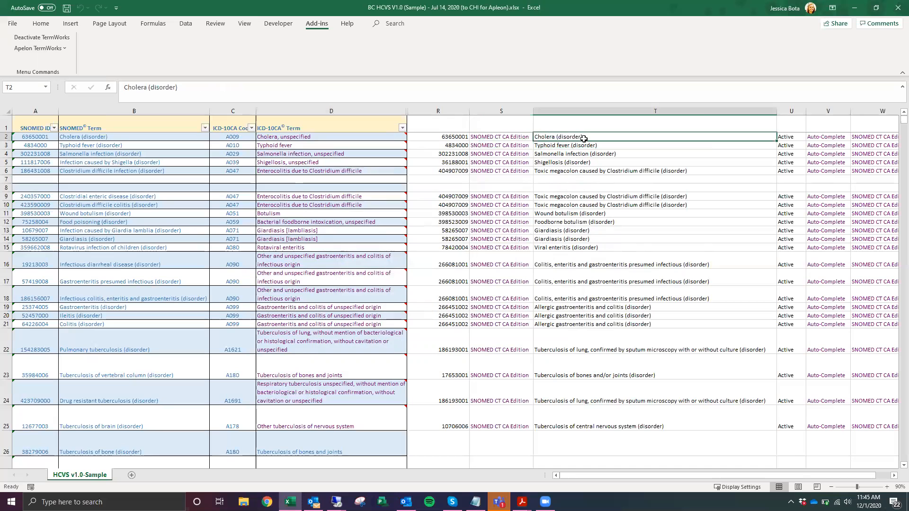